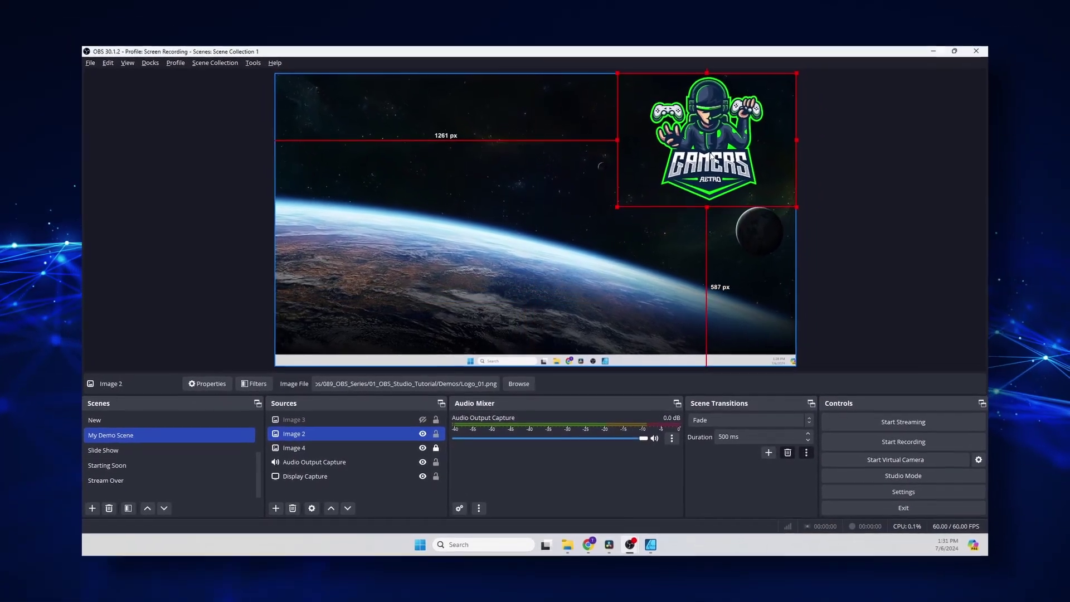
Shrink the Gamers Retro logo in My Demo Scene and reposition the "Thanks for Watching" text in the Stream Over scene
left_click_drag(625, 207, 659, 186)
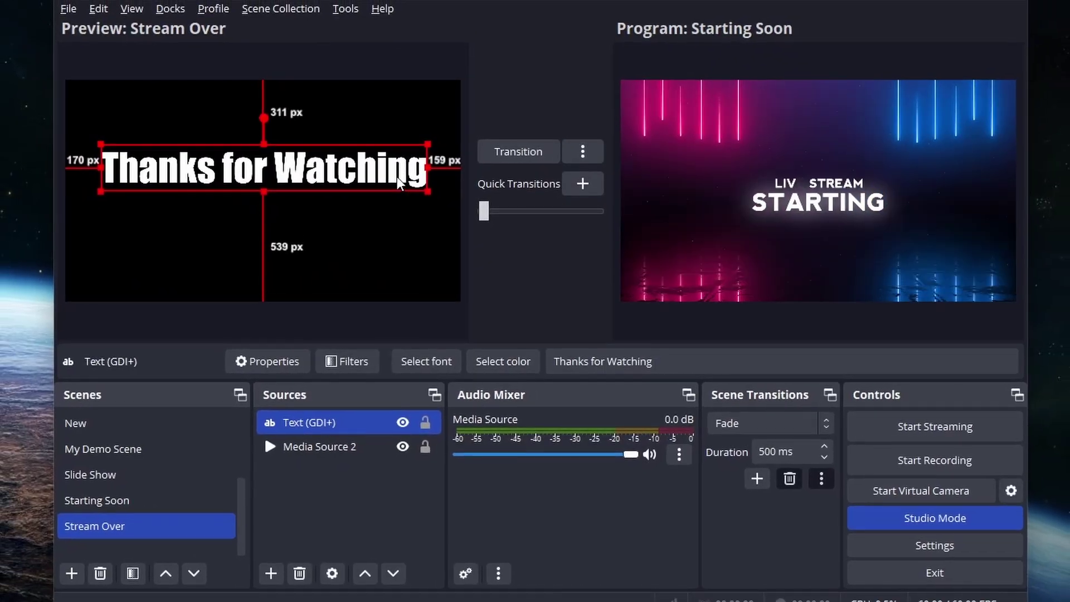
left_click_drag(394, 167, 424, 215)
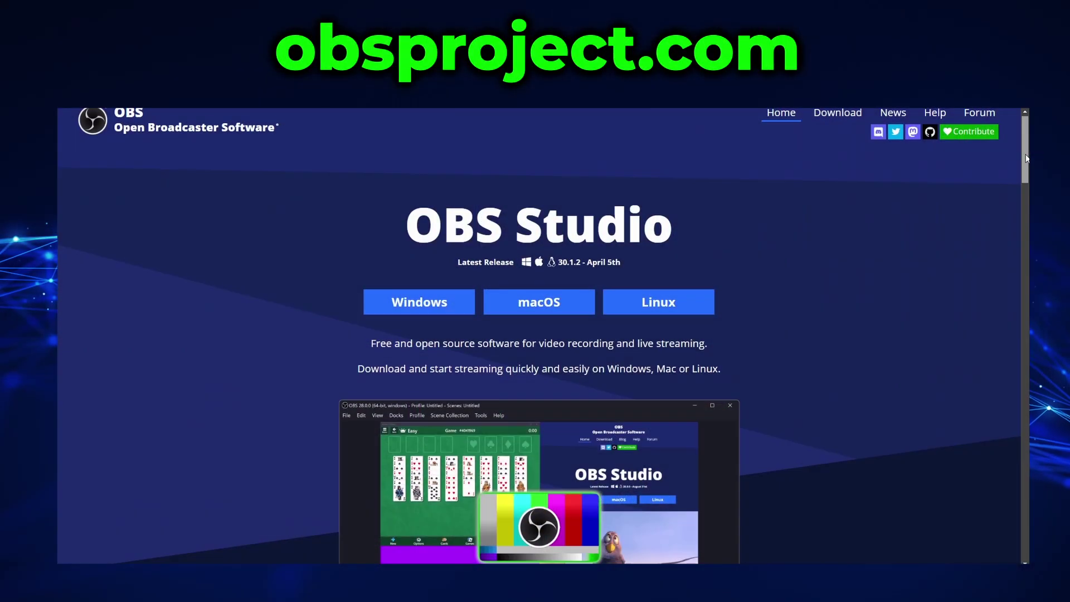
Look through the OBS Studio home page on obsproject.com
left_click_drag(1027, 158, 1028, 277)
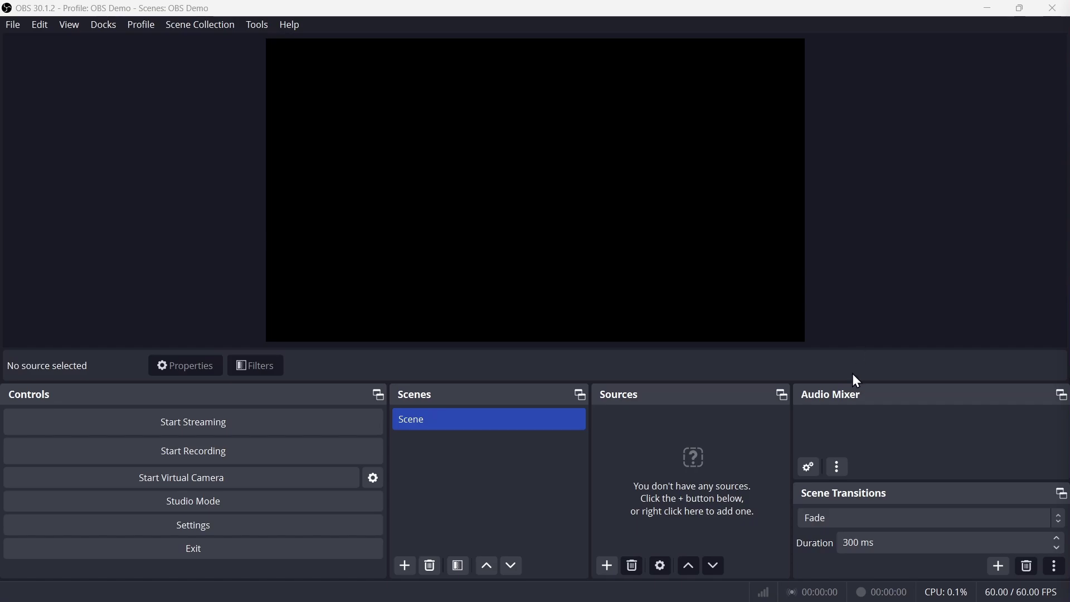
Detach the Audio Mixer, Sources and Controls docks as floating windows and rearrange the workspace layout
left_click_drag(851, 393, 662, 202)
left_click_drag(619, 394, 772, 185)
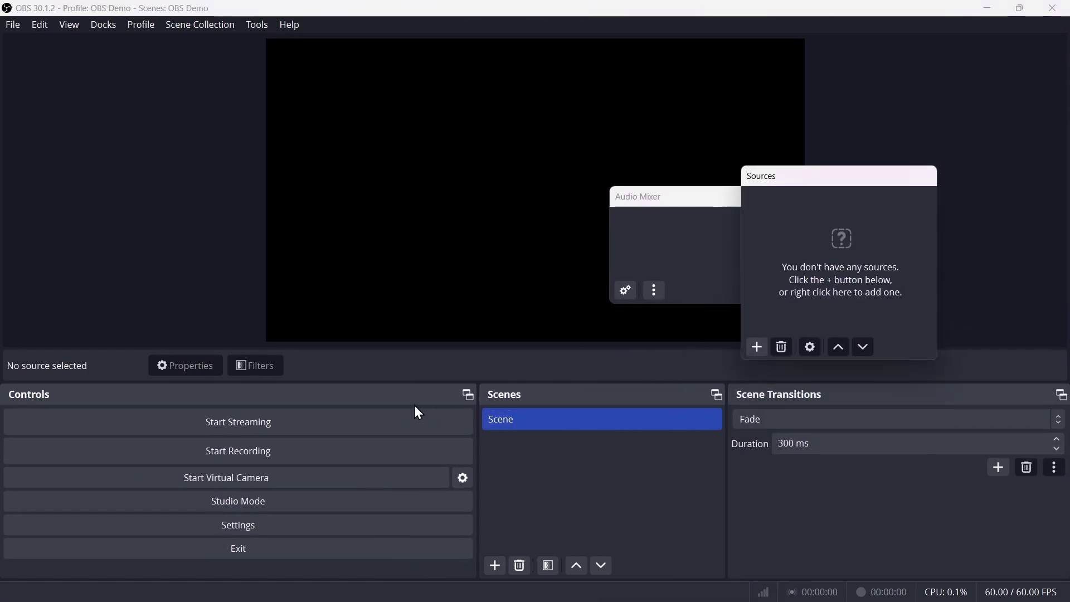
left_click_drag(415, 406, 539, 183)
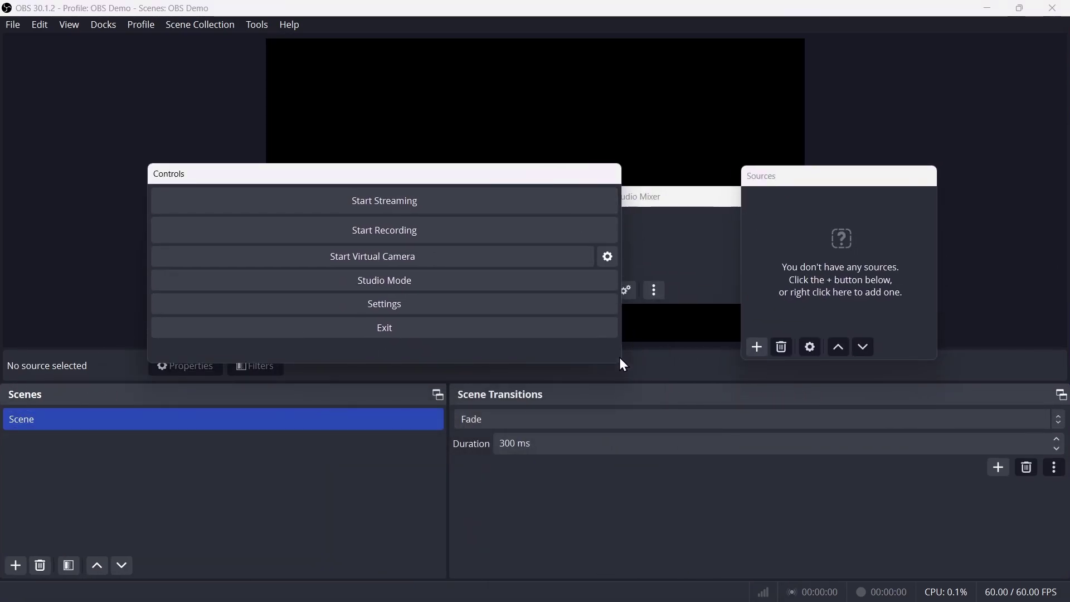
left_click_drag(619, 359, 592, 217)
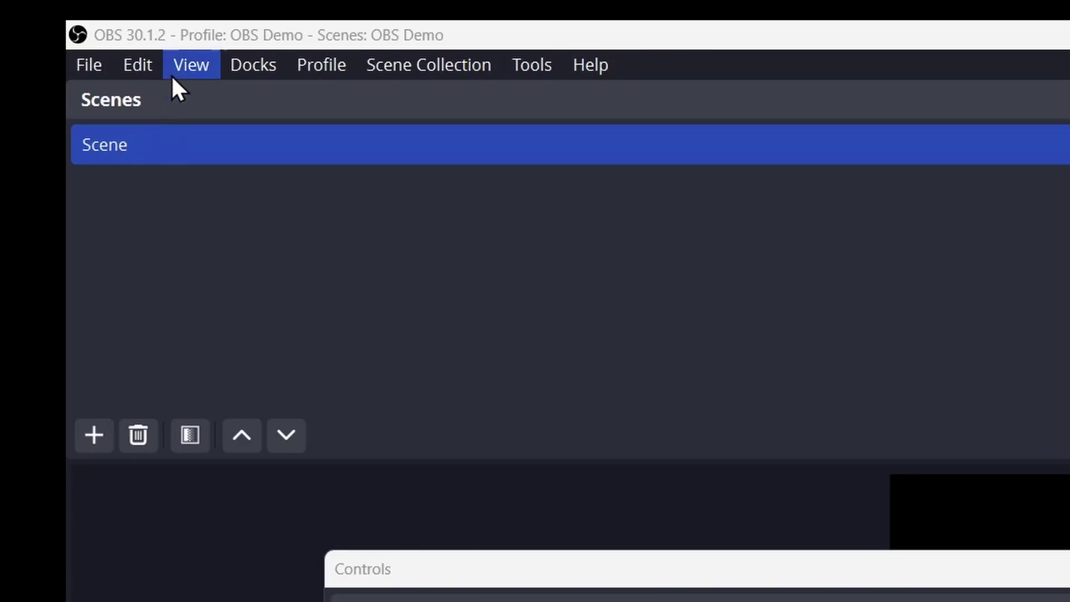
Reset the whole user interface to its default layout and confirm the reset
left_click(67, 26)
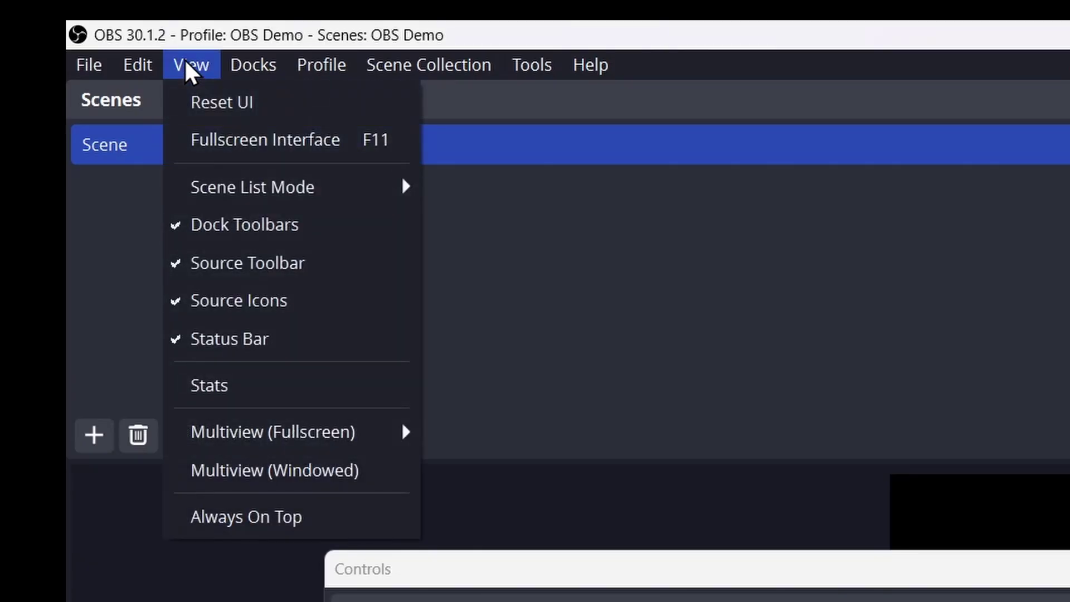
left_click(298, 102)
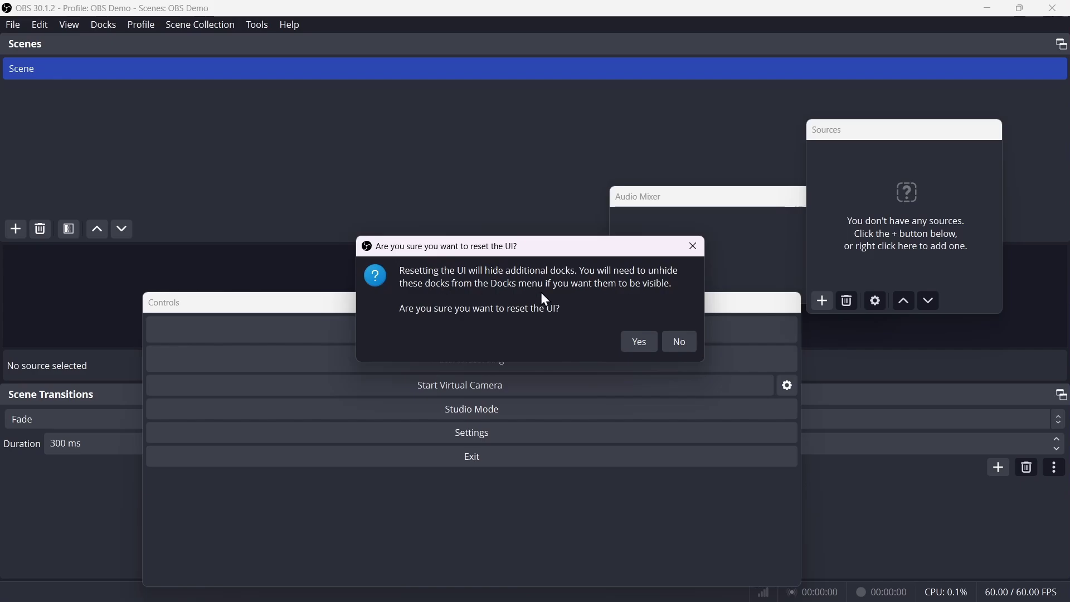
left_click(644, 343)
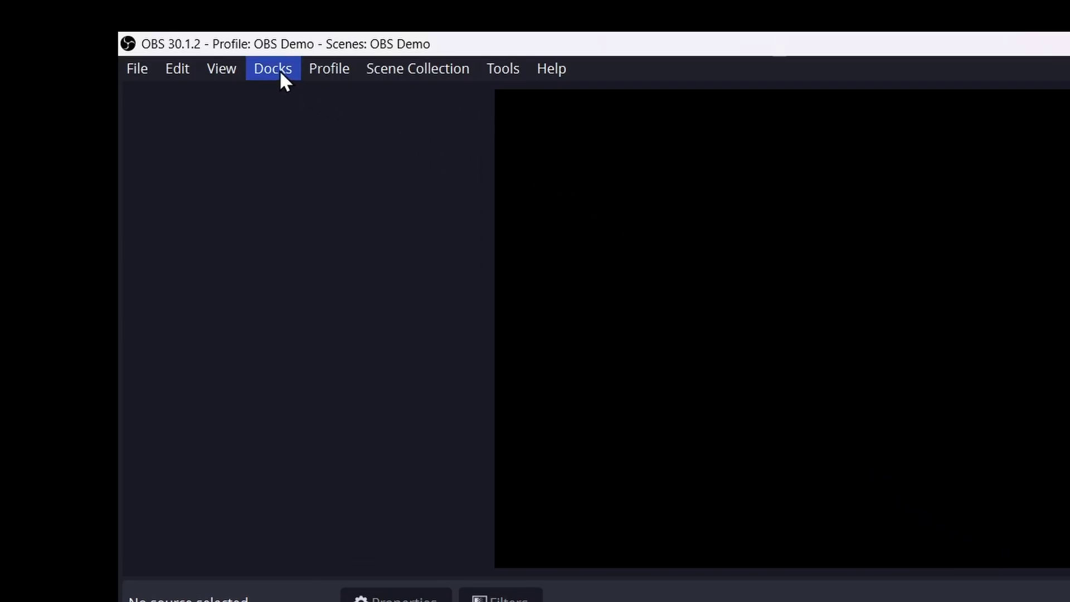
Reset only the docks to their default arrangement and confirm the reset
left_click(279, 69)
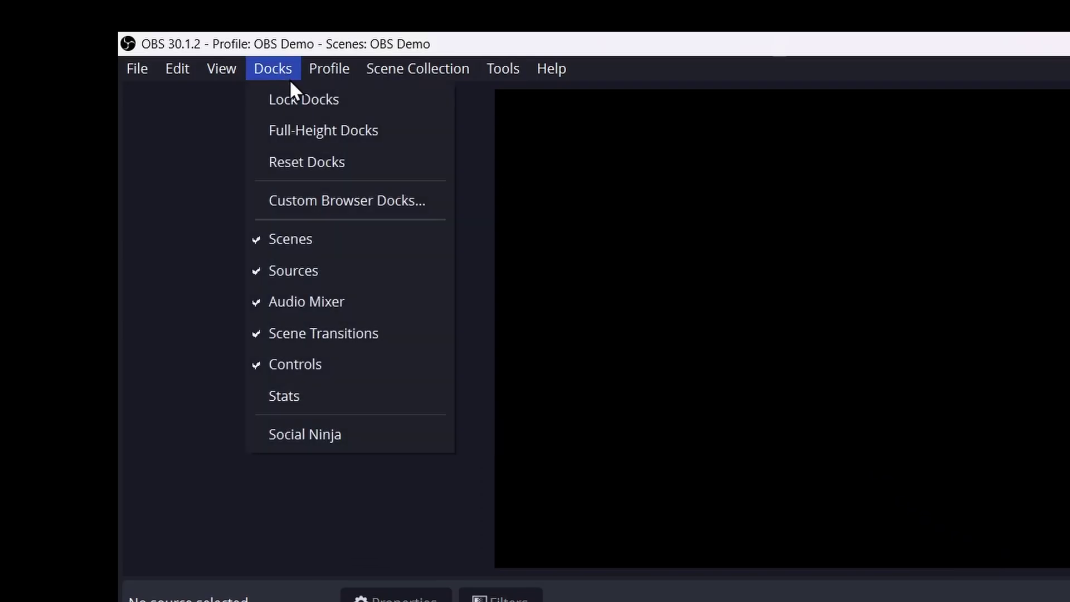
left_click(313, 162)
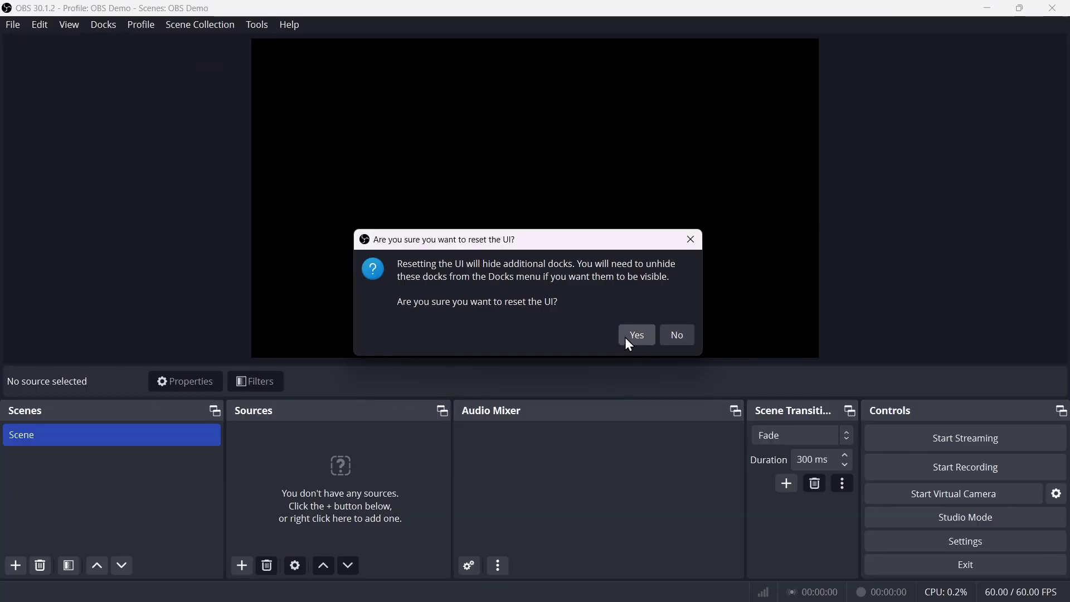
left_click(625, 337)
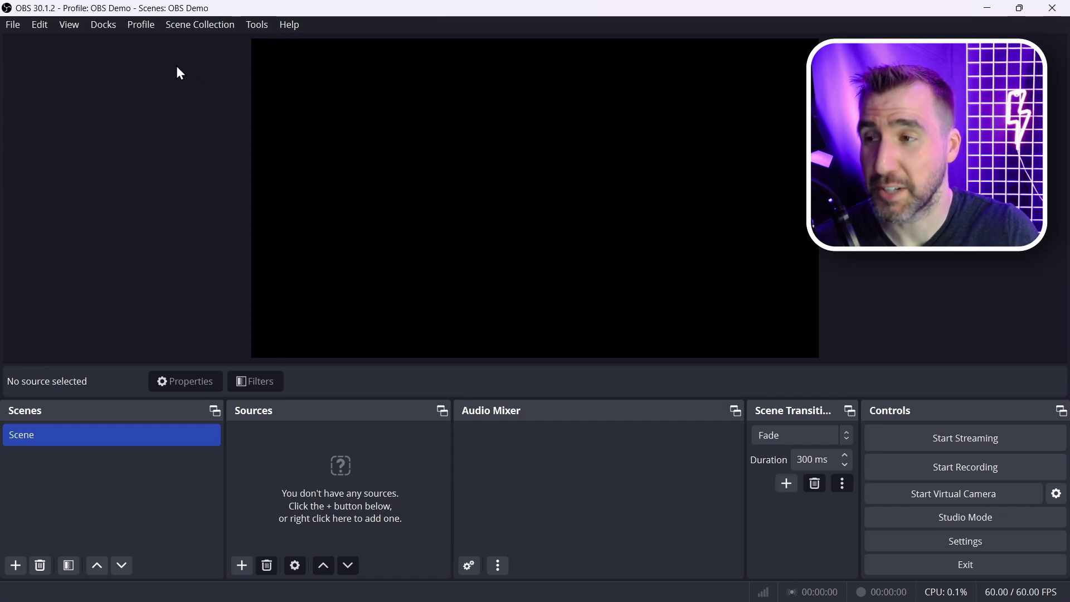
left_click(69, 26)
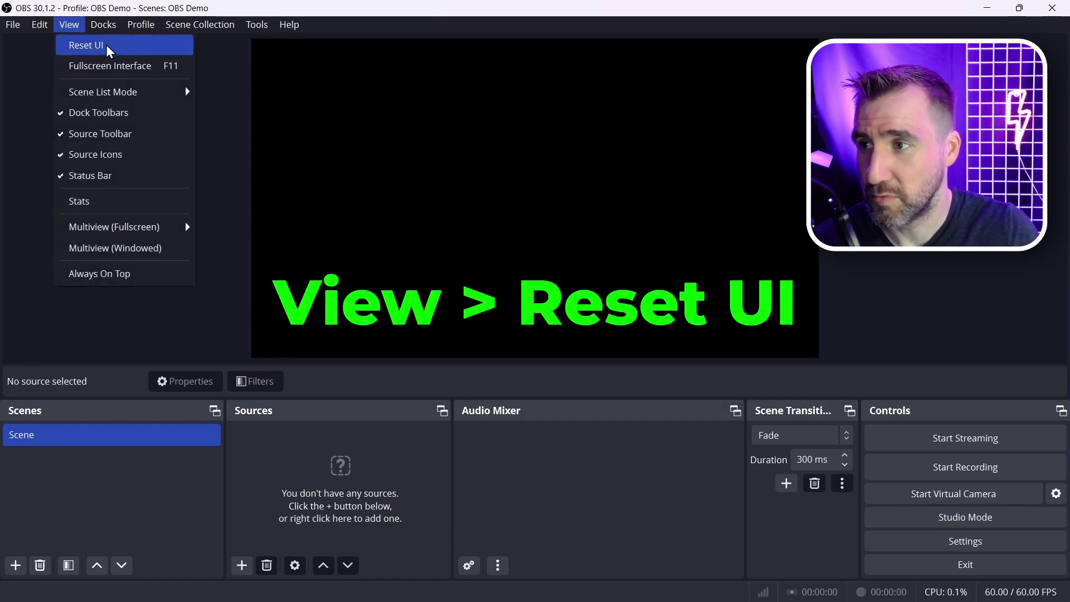
left_click(226, 79)
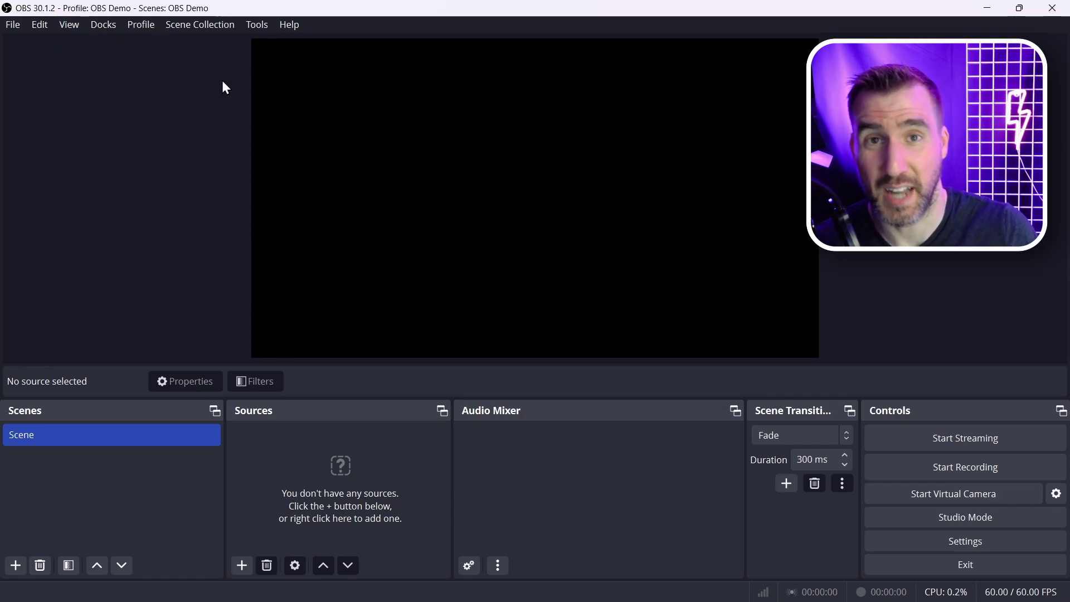
left_click(108, 29)
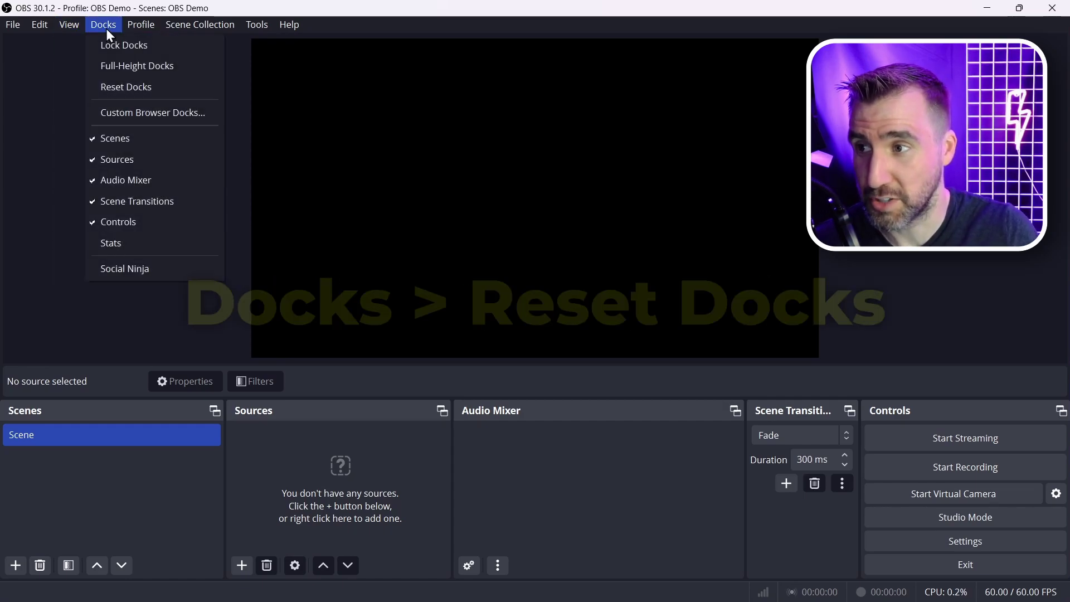
left_click(186, 88)
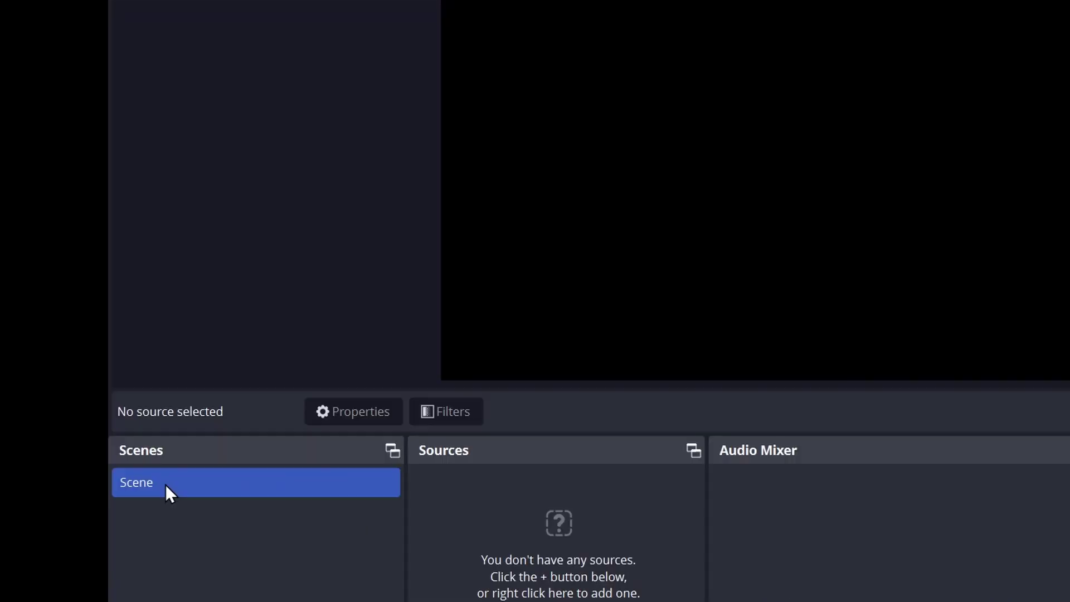
Rename the existing scene to "Demo Scene"
right_click(44, 436)
left_click(257, 191)
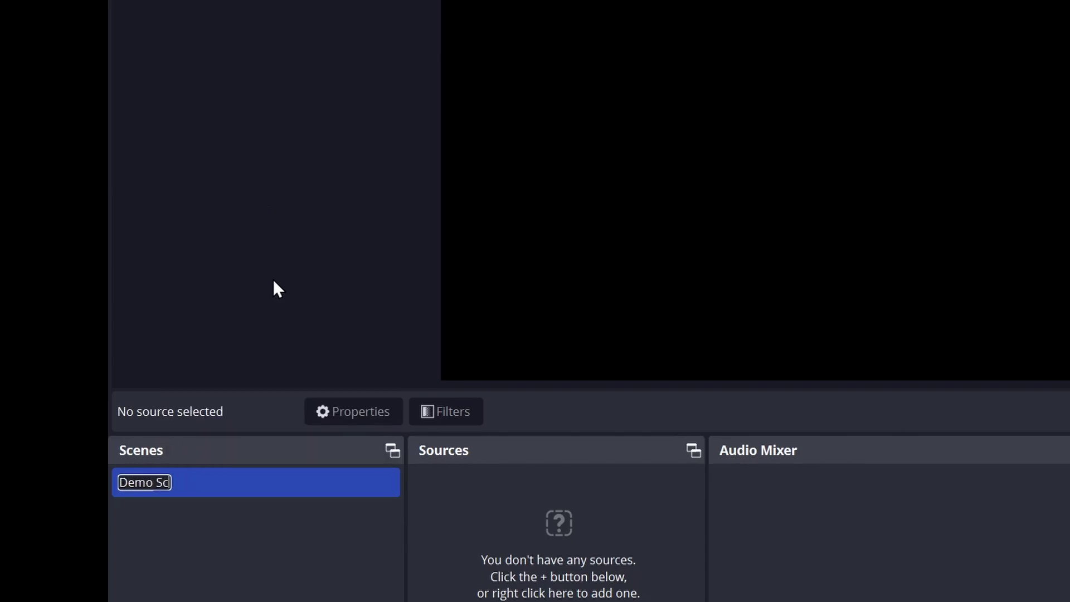
key("Return")
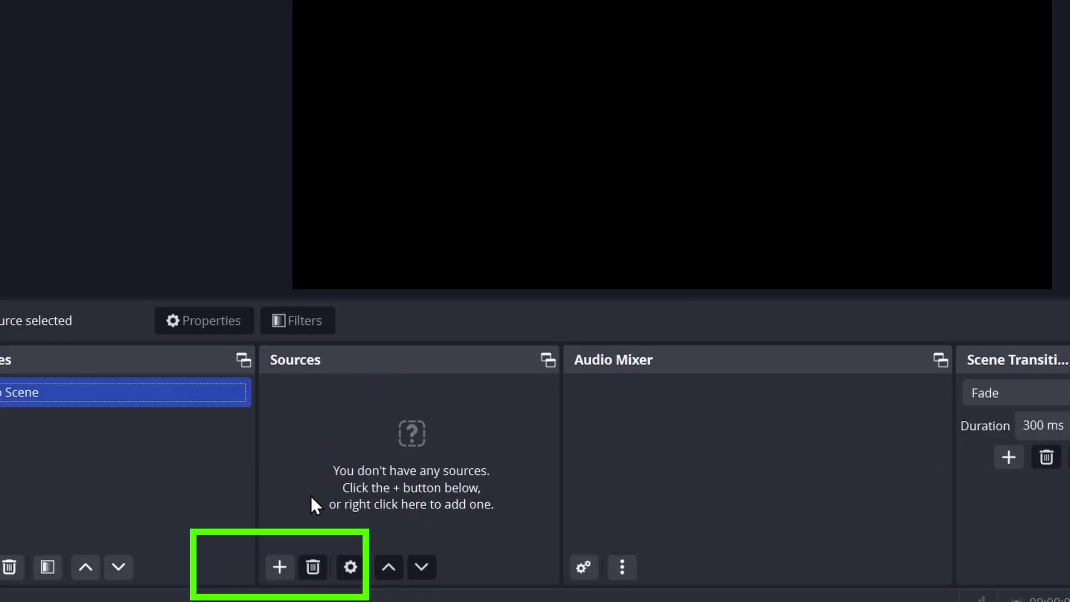
Add a new visible Display Capture source to Demo Scene, keeping its default name
left_click(284, 567)
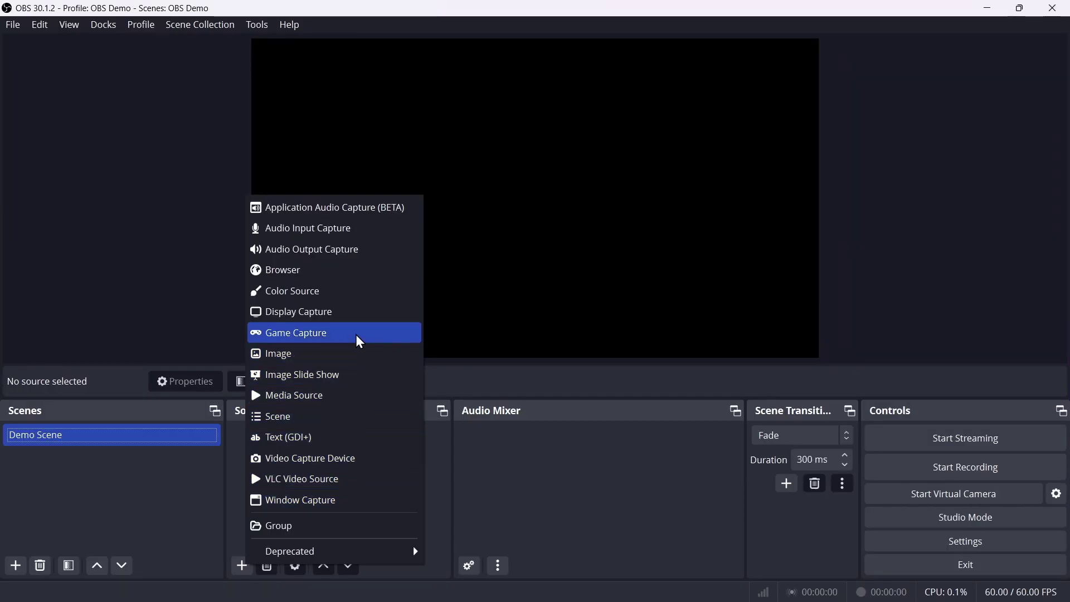
left_click(310, 313)
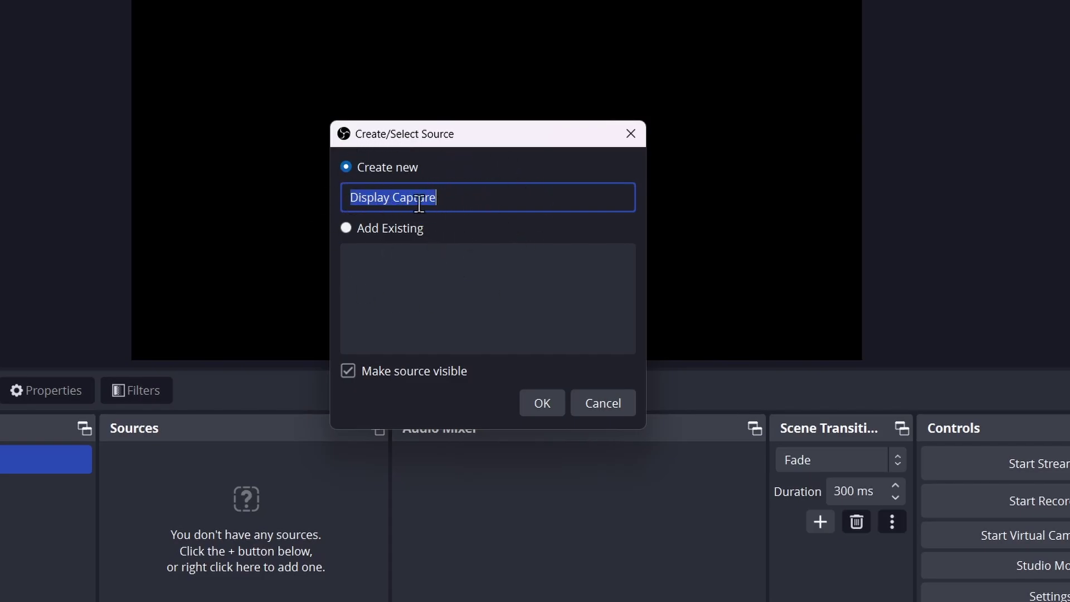
left_click(542, 403)
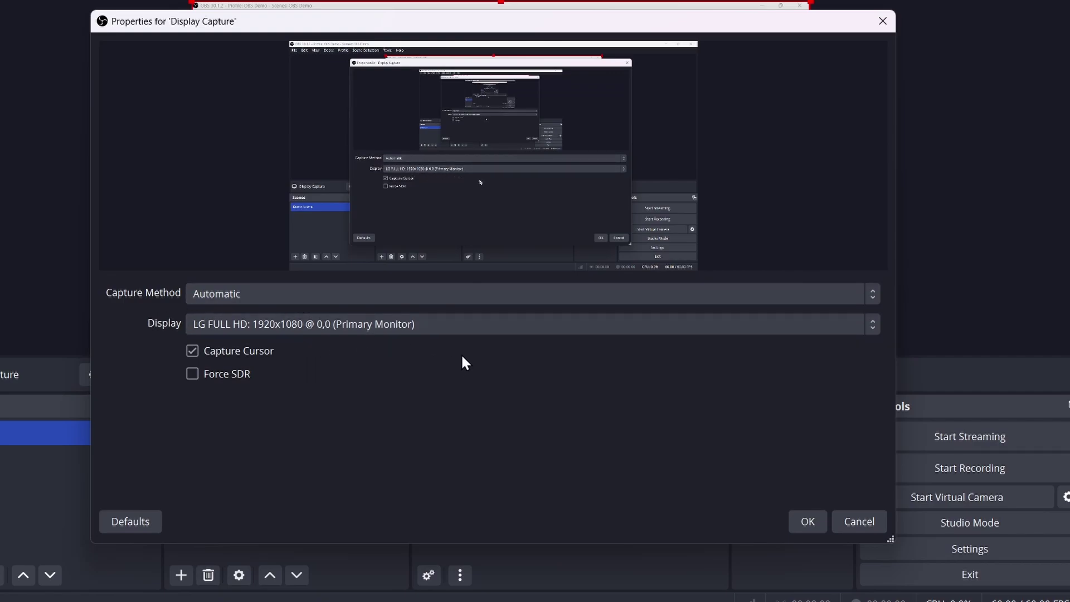
Preview the second monitor's capture, set the display back to LG FULL HD: 1920x1080 @ 0,0 (Primary Monitor), and accept the source properties
left_click(508, 326)
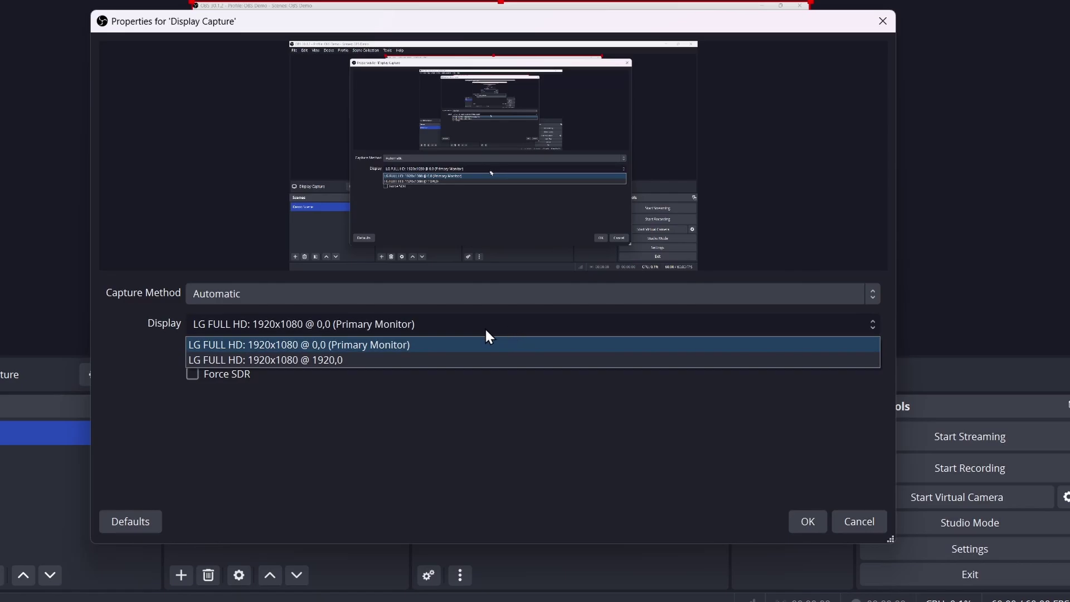
left_click(353, 359)
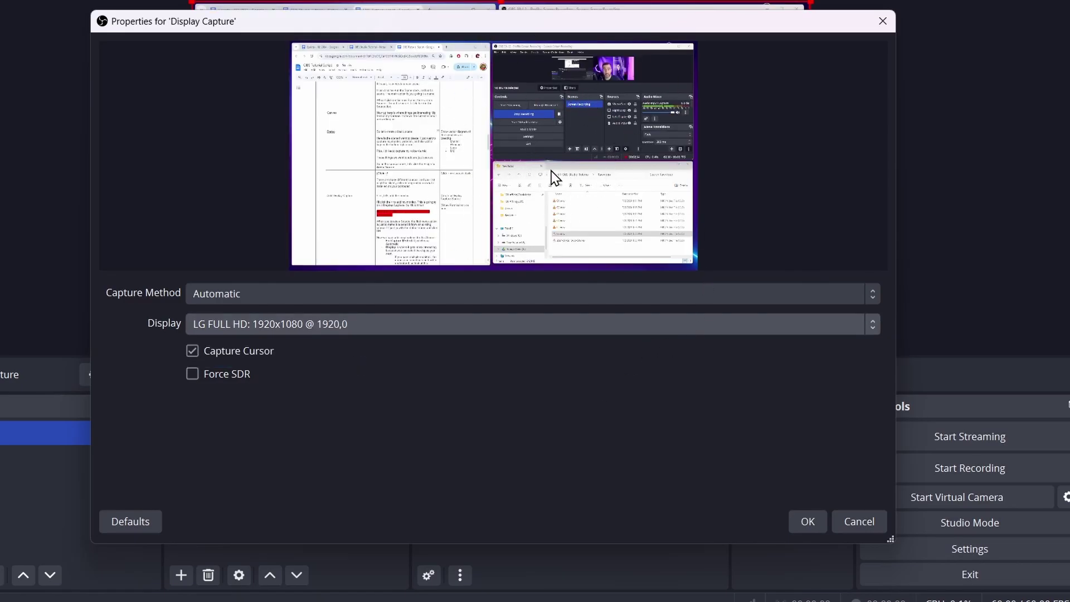
left_click(424, 323)
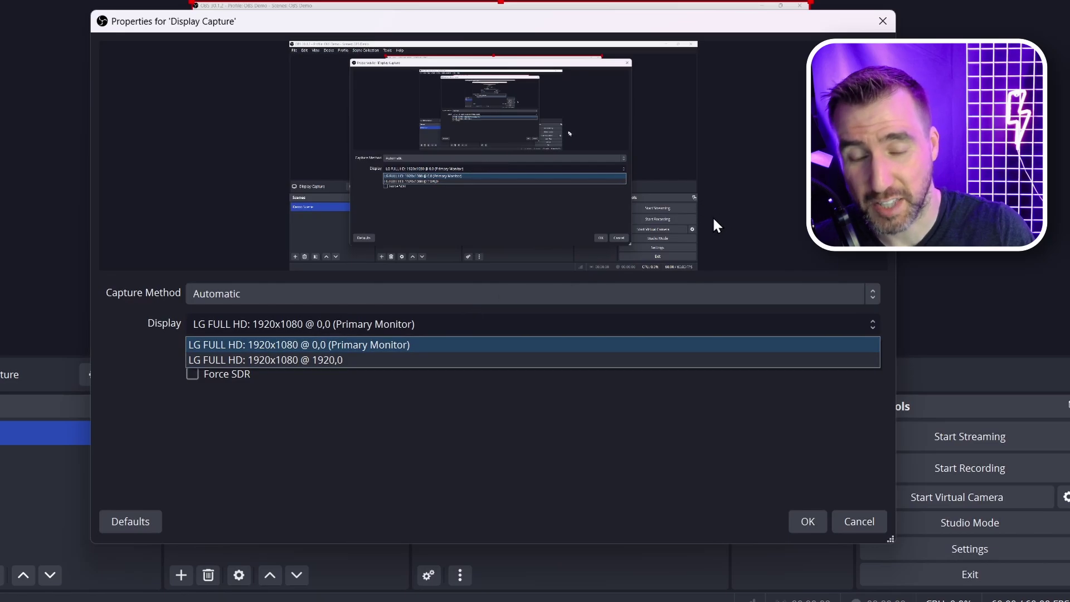
left_click(408, 387)
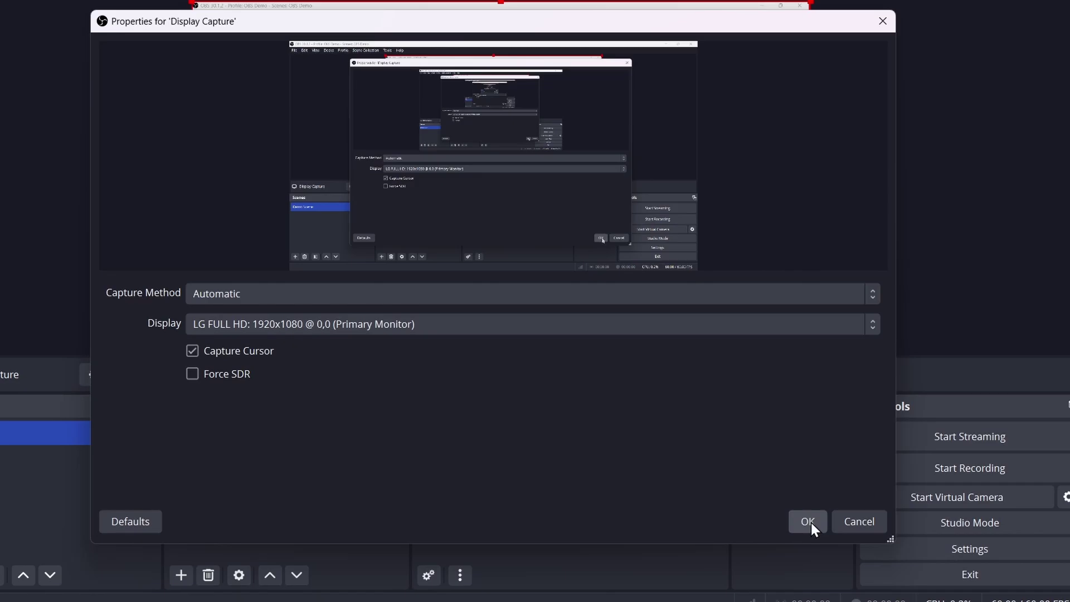
left_click(809, 521)
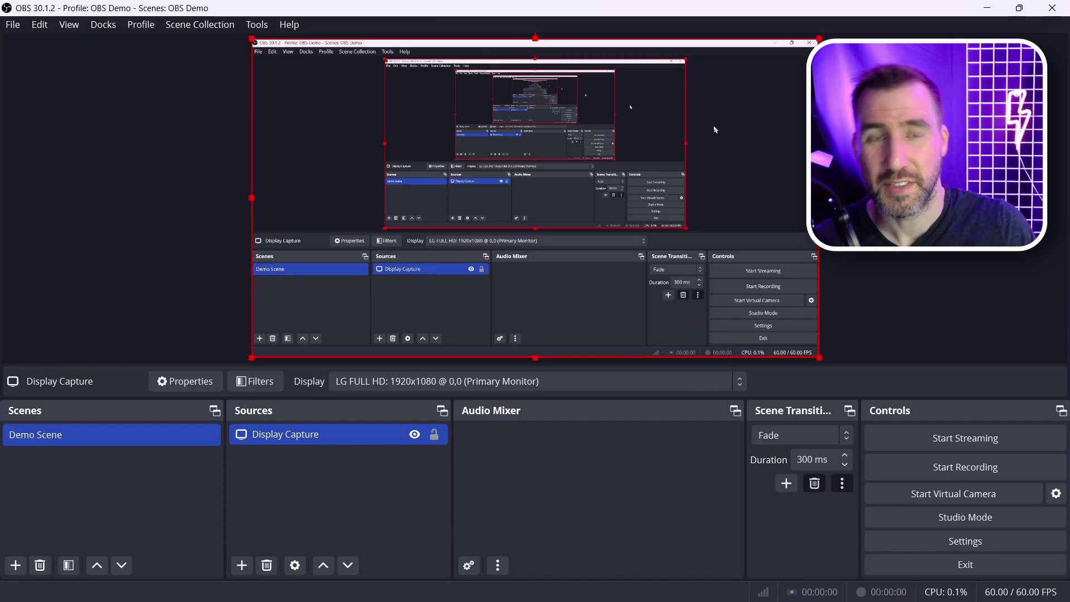
Look at the general setting for hiding OBS windows from screen capture, and cancel out of the settings
left_click(951, 540)
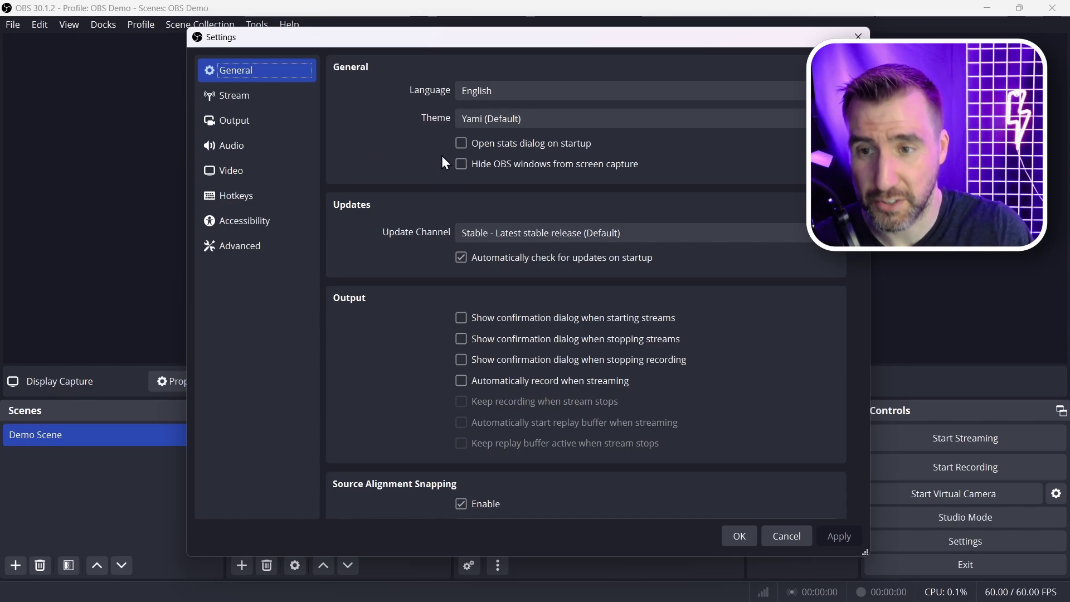
left_click(794, 541)
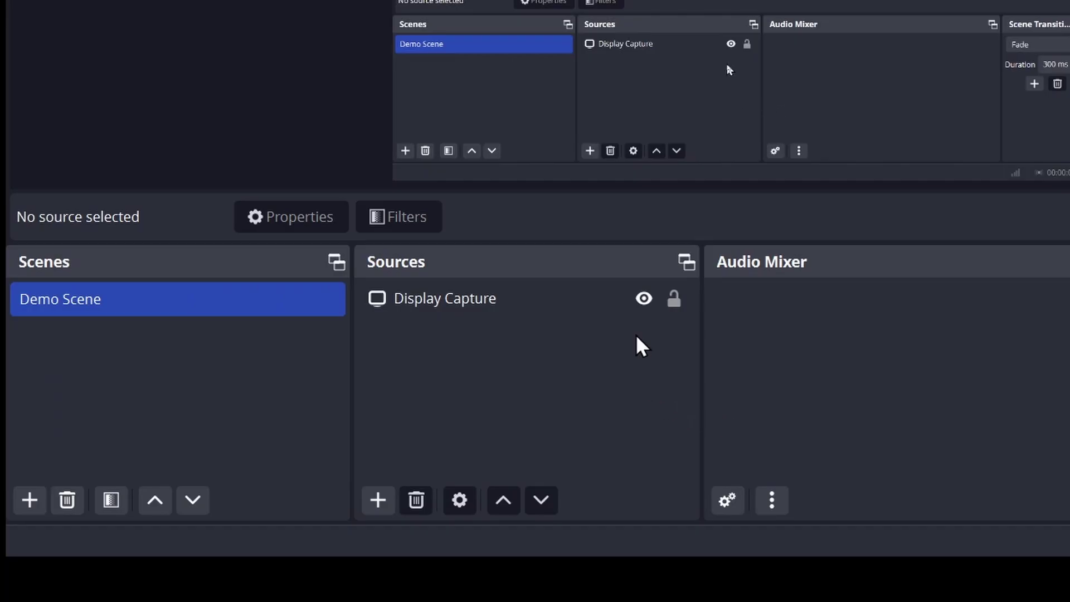
Toggle the Display Capture source's visibility off and on, and leave the source hidden
left_click(412, 441)
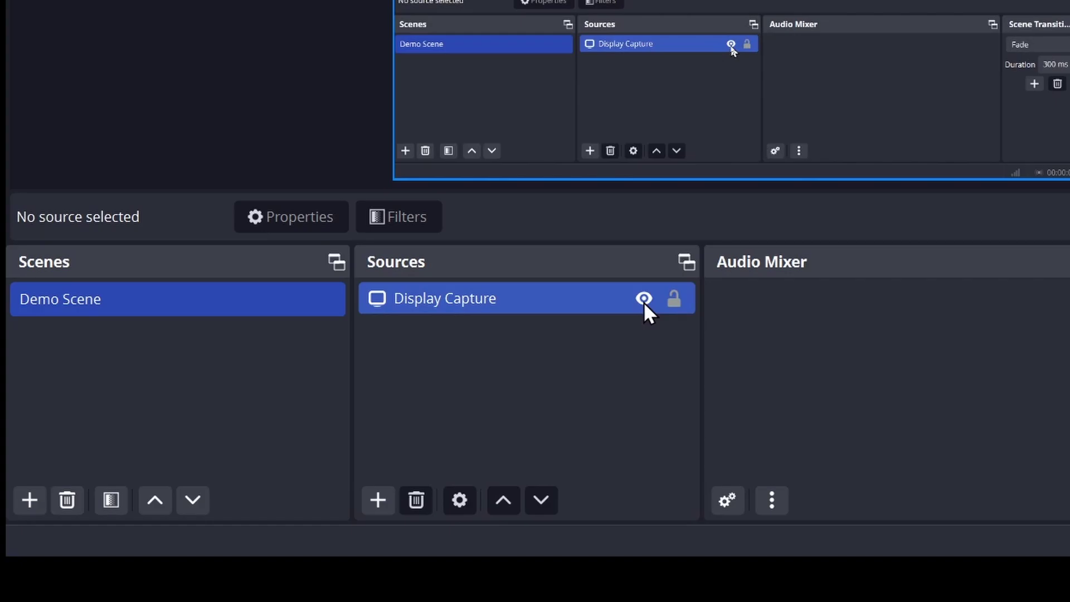
left_click(644, 299)
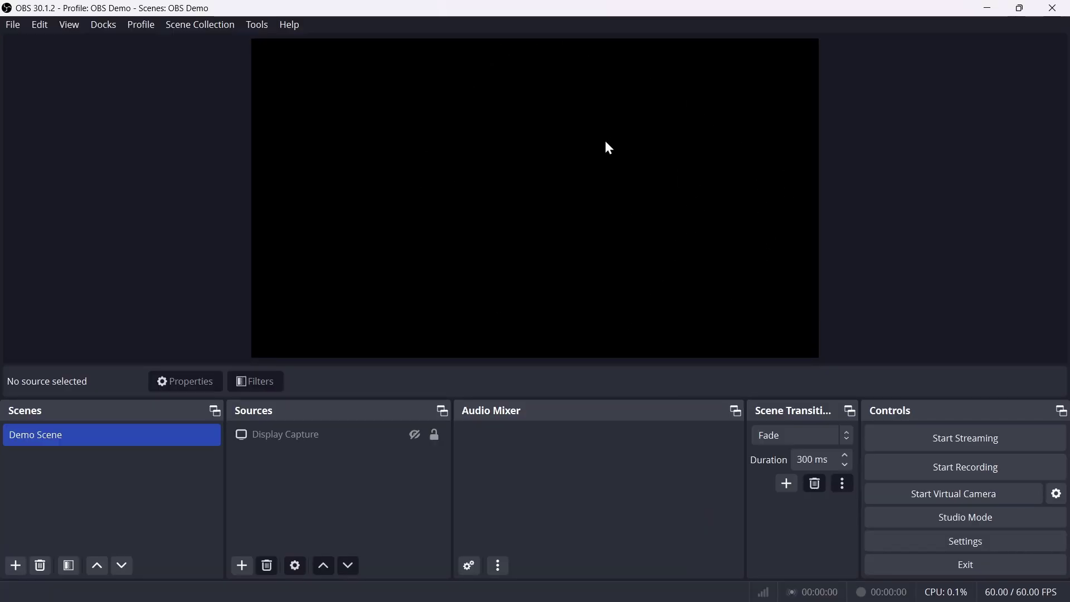
left_click(415, 436)
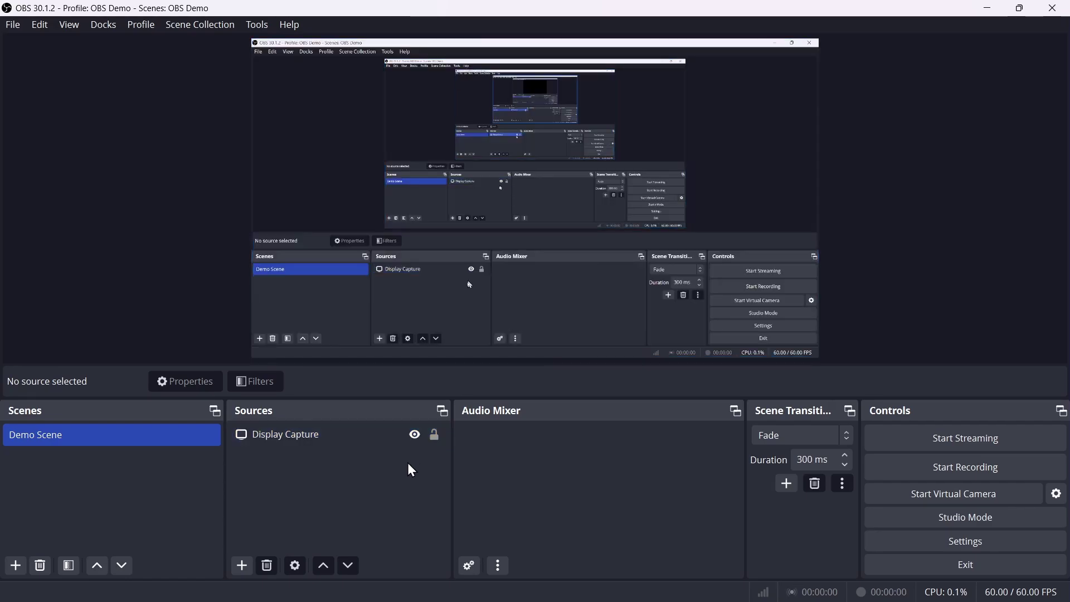
left_click(414, 435)
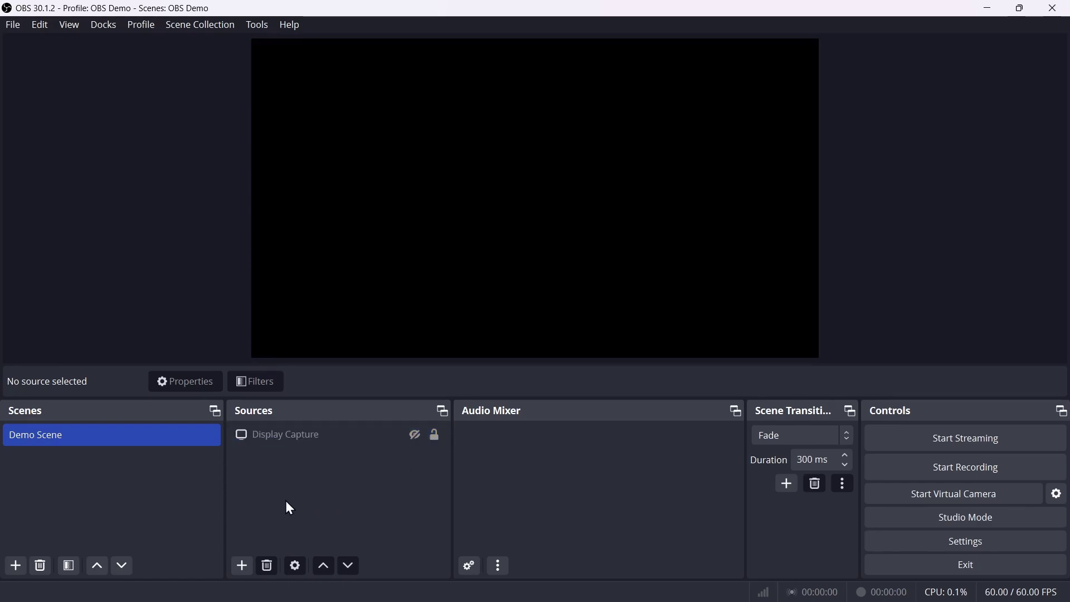
Add a new visible video capture source named "Video Capture Device (Webcam)" to Demo Scene
left_click(245, 567)
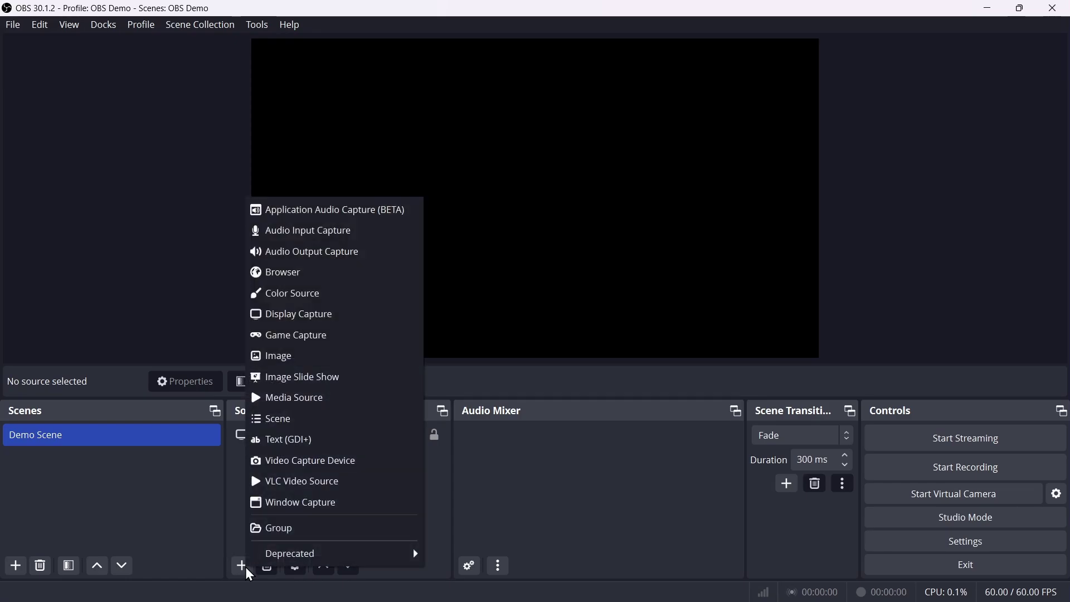
left_click(373, 462)
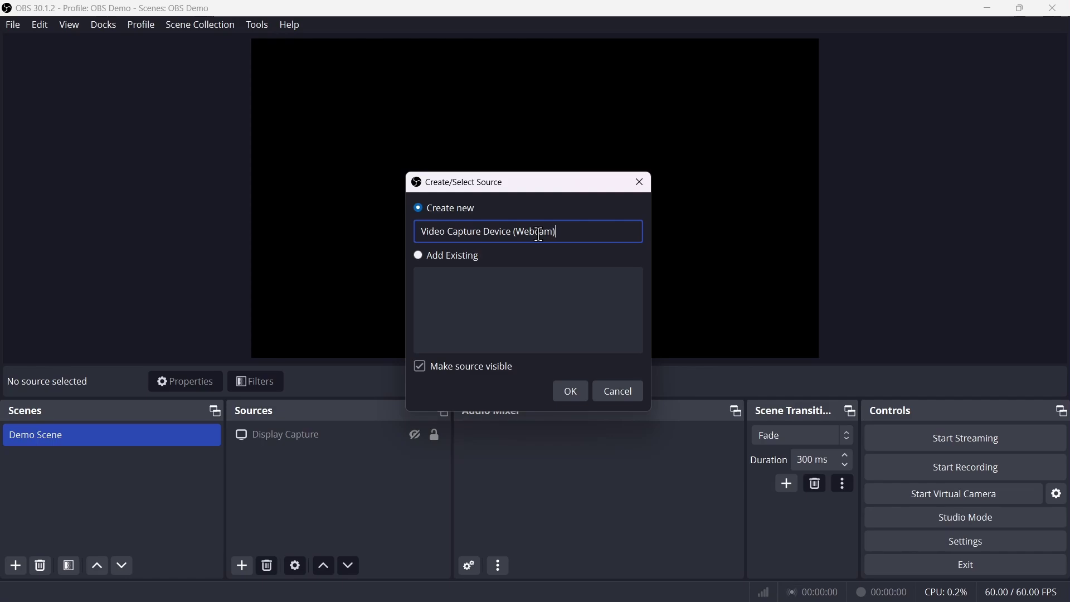
left_click(574, 393)
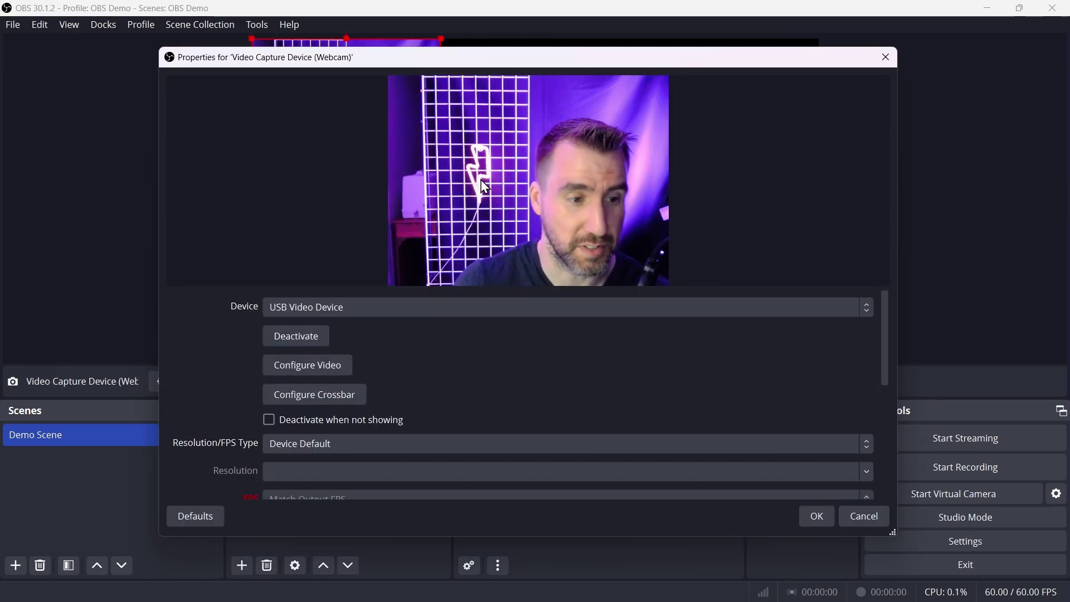
Keep USB Video Device as the webcam source's device, and try flipping its picture vertically before restoring the upright orientation
left_click(529, 306)
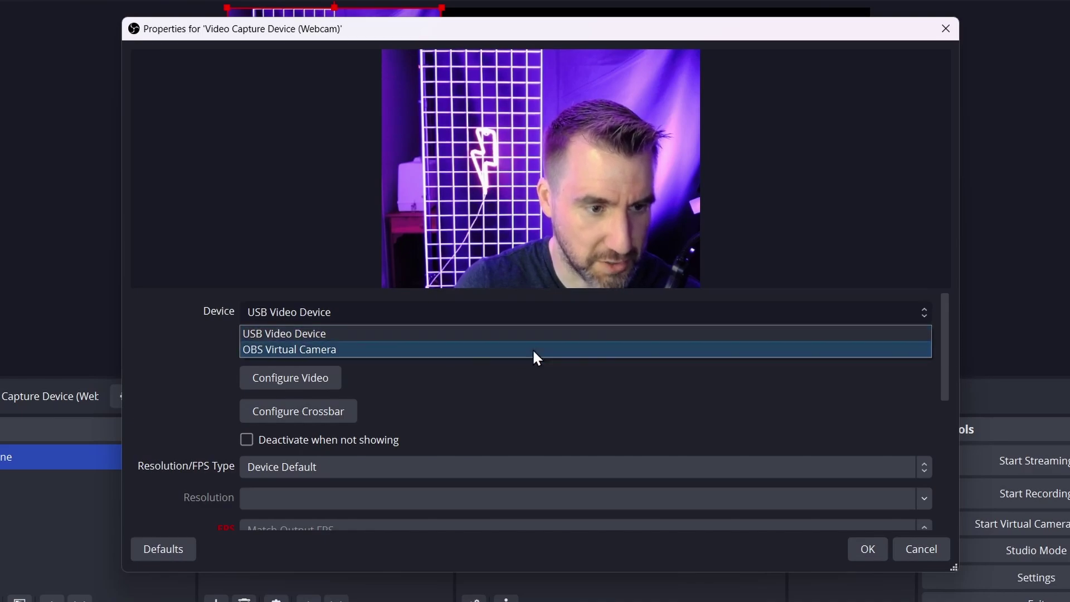
left_click(292, 332)
left_click_drag(945, 321, 954, 350)
scroll(953, 356, "down", 6)
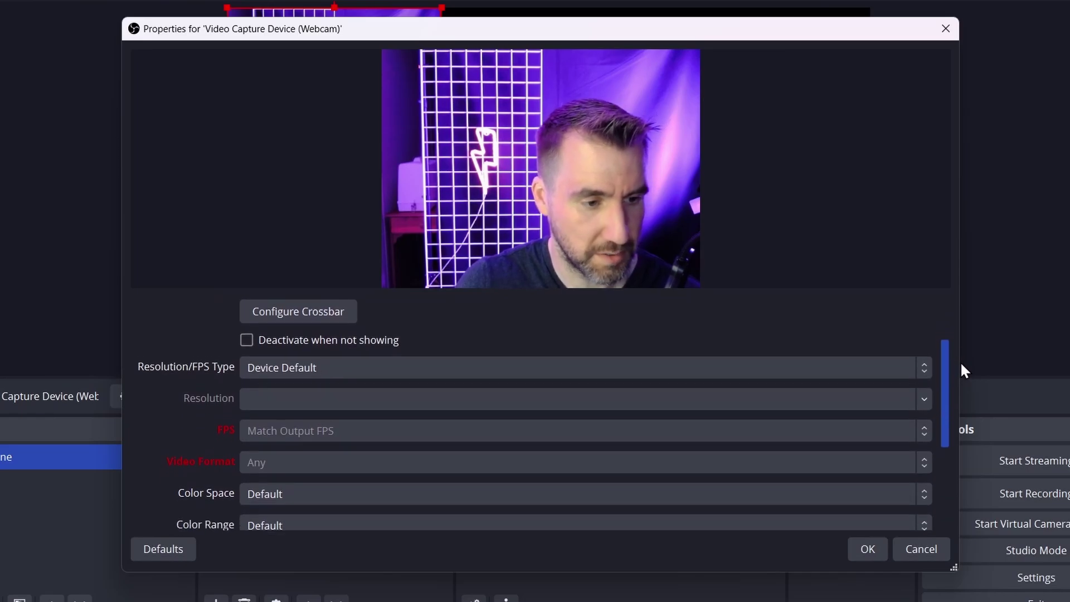
left_click(247, 422)
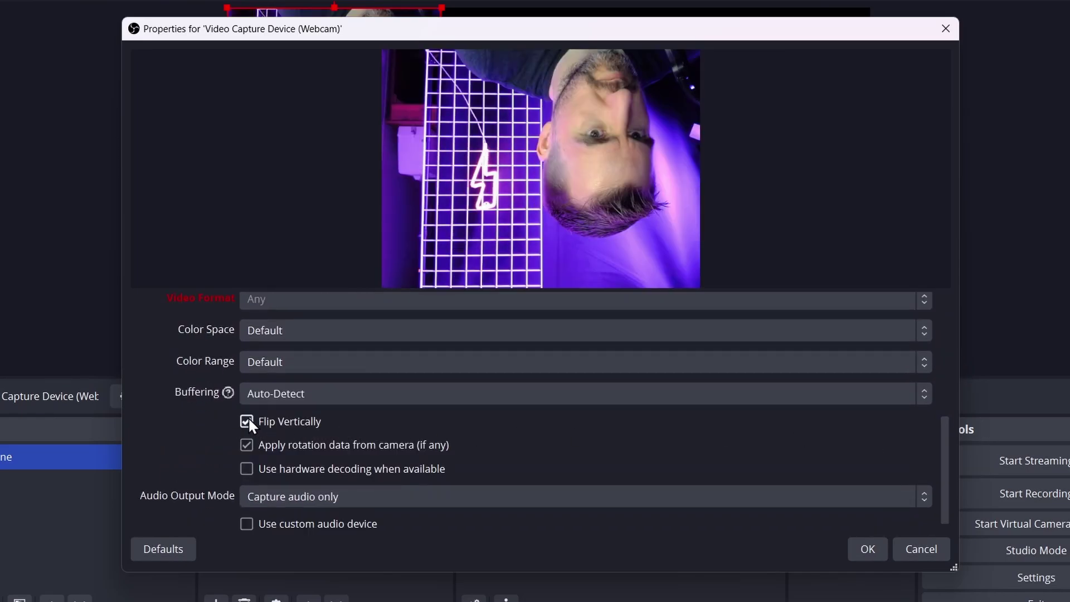
left_click(247, 421)
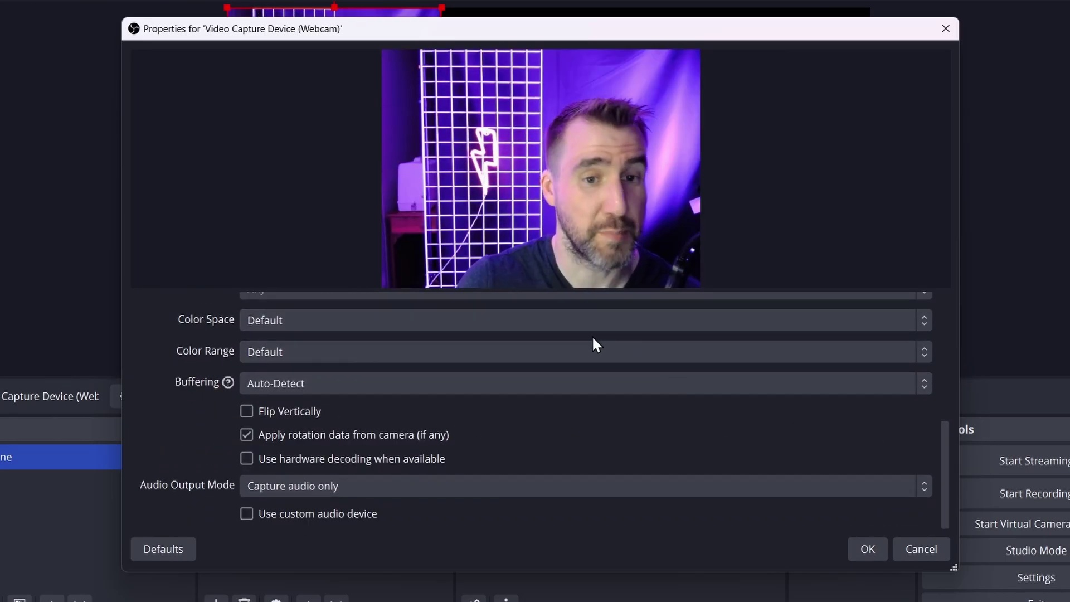
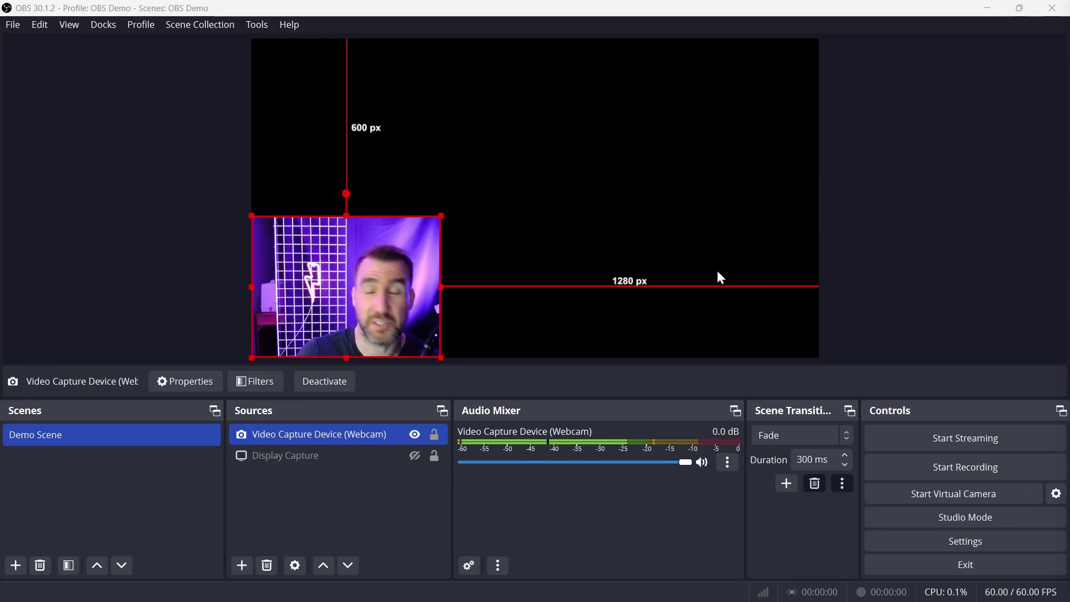
Add a new visible image source named "Logo" to Demo Scene, using Logo_01.png from the Demos folder
left_click(241, 567)
left_click(298, 357)
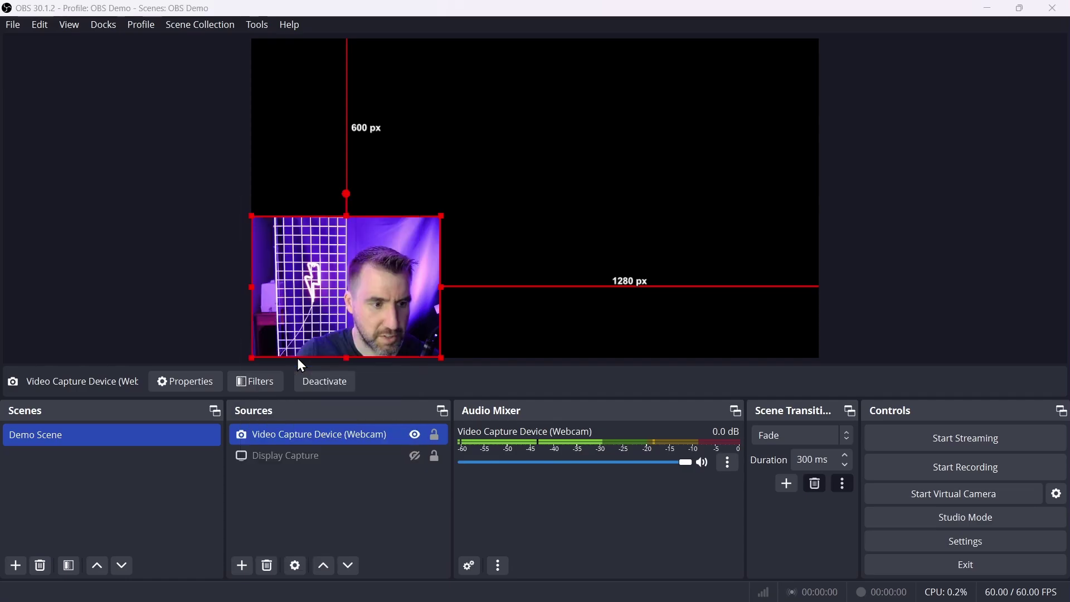
type("Logo")
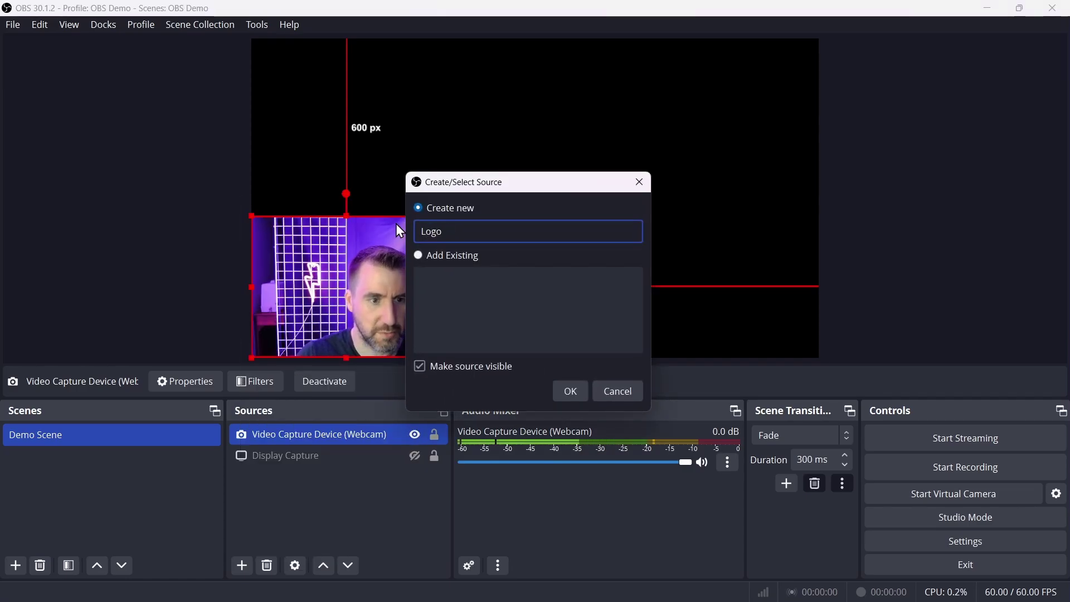
left_click(572, 392)
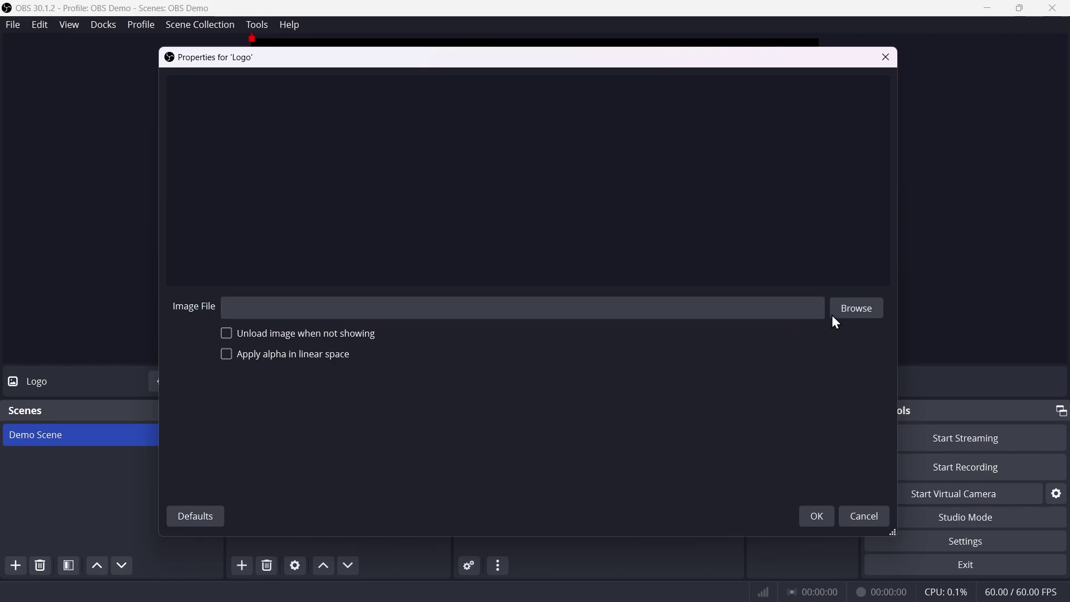
left_click(857, 312)
left_click(425, 227)
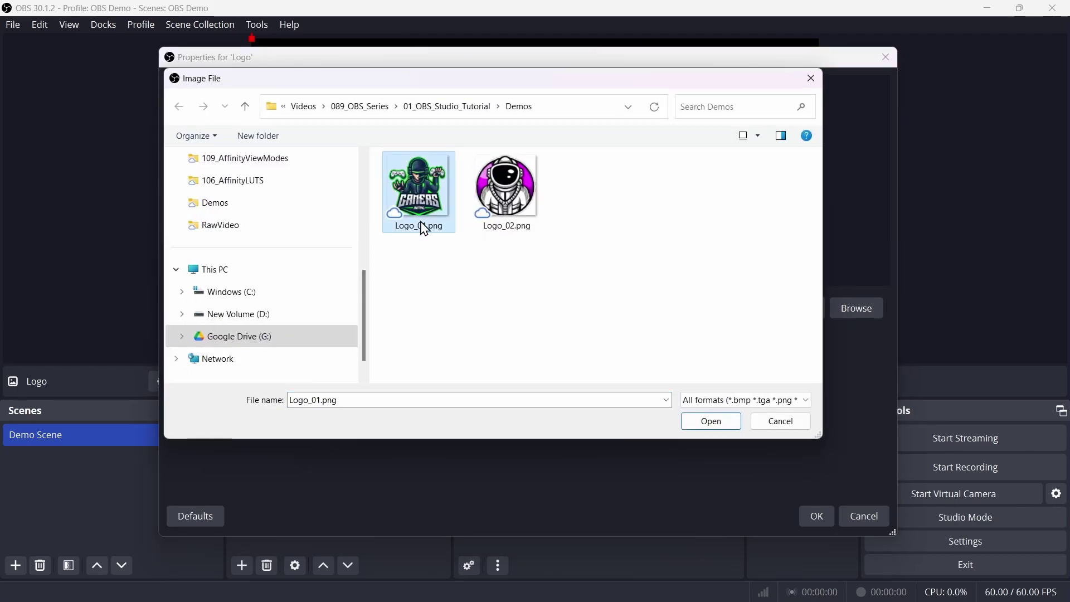
left_click(711, 425)
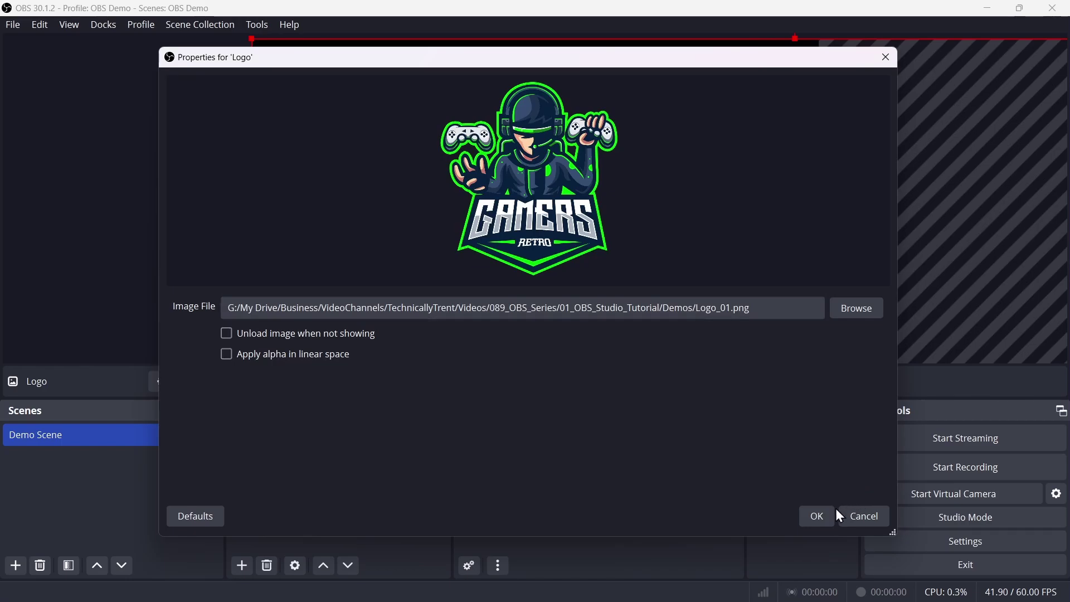
left_click(818, 517)
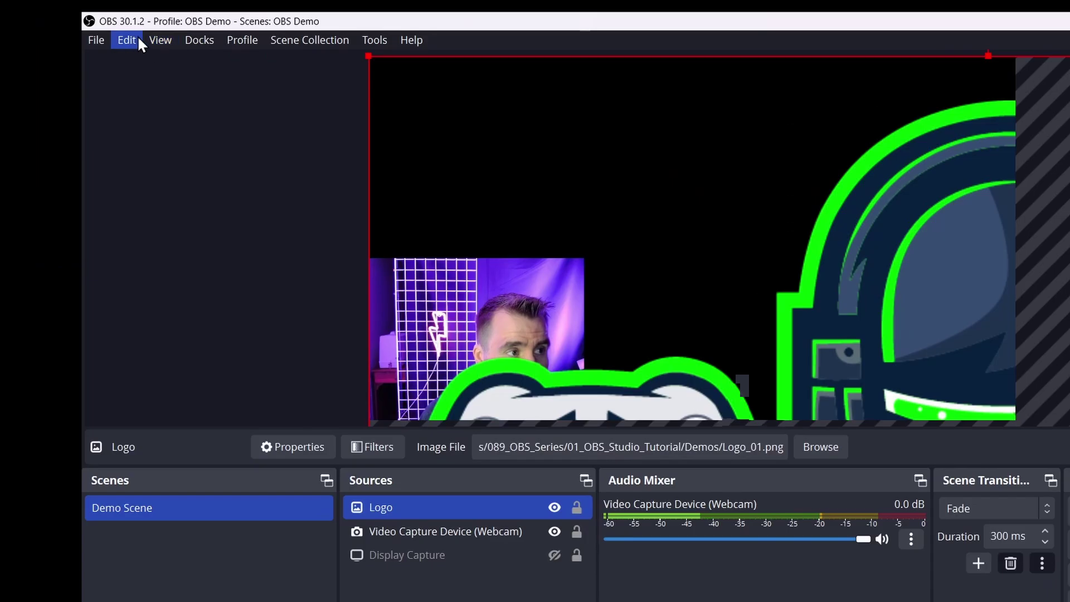
Fit the Logo source to the screen
left_click(40, 26)
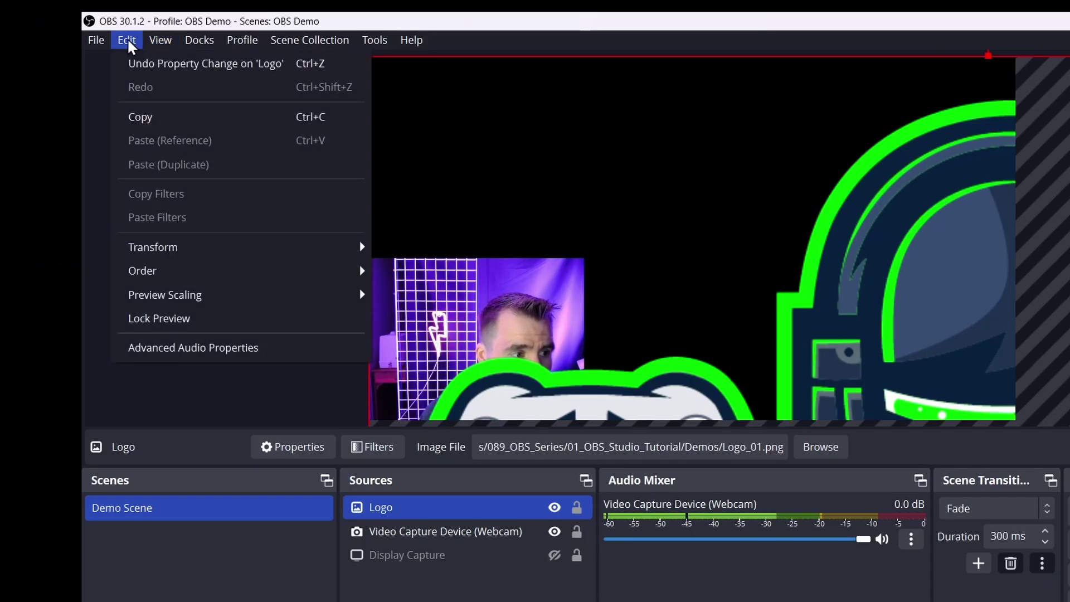
mouse_move(191, 251)
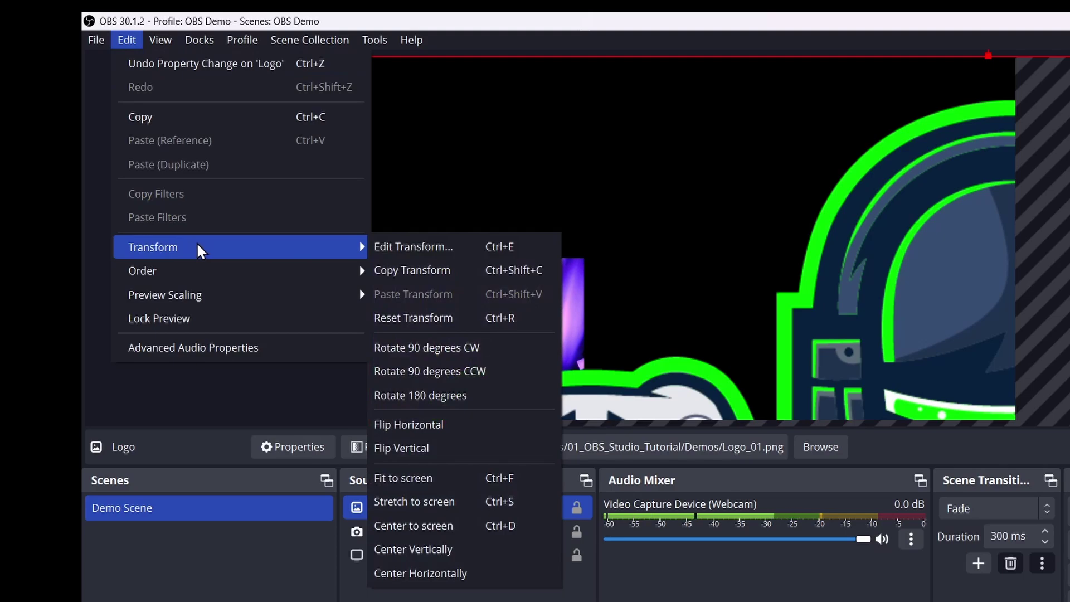
left_click(459, 482)
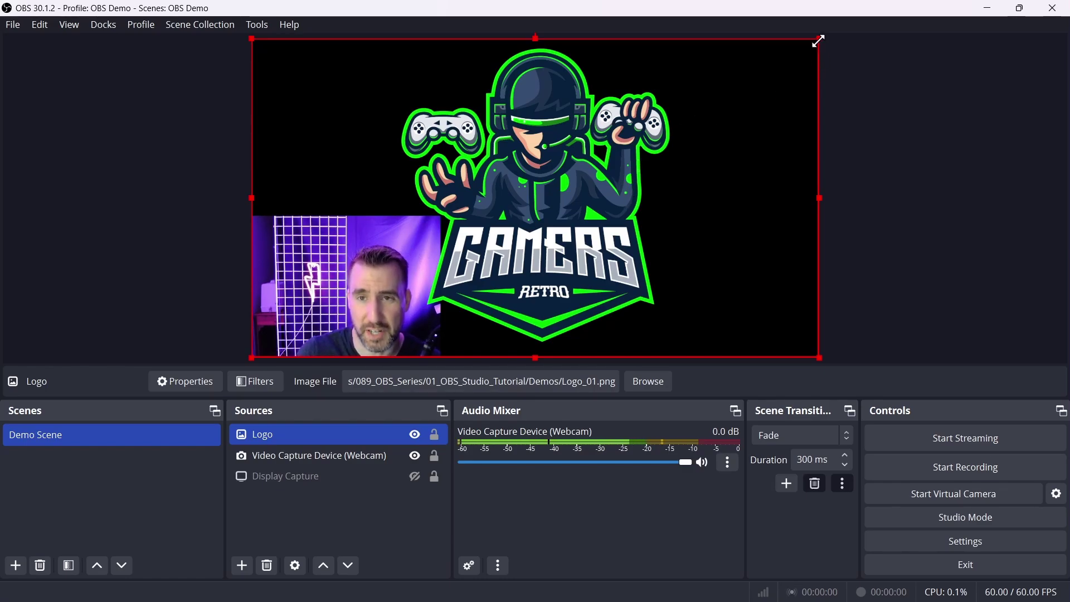
Shrink the logo and place it in the canvas's lower-right corner, about 1431 px from the left edge and 697 px from the top
left_click_drag(818, 40, 476, 193)
left_click_drag(366, 244, 709, 243)
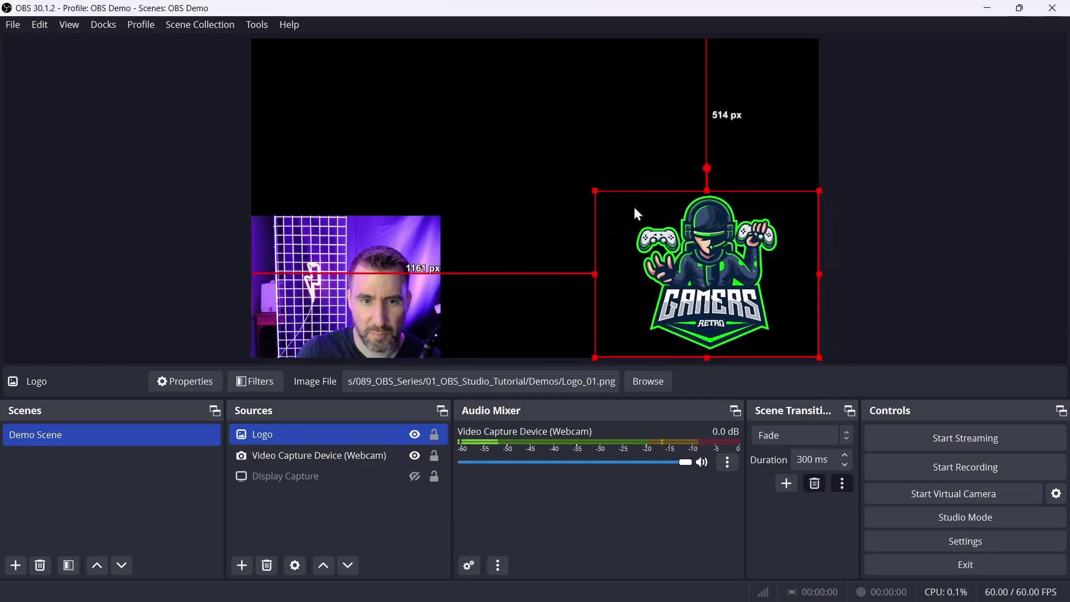
left_click_drag(595, 191, 661, 241)
left_click(854, 294)
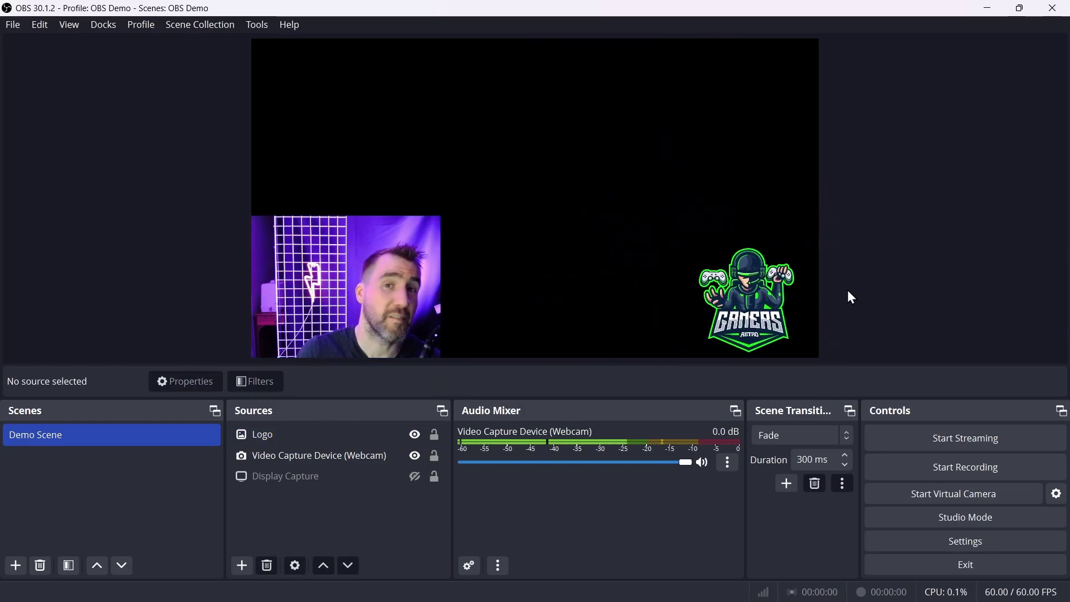
Lock the webcam source, try selecting it in the preview, and unlock it again
left_click(724, 280)
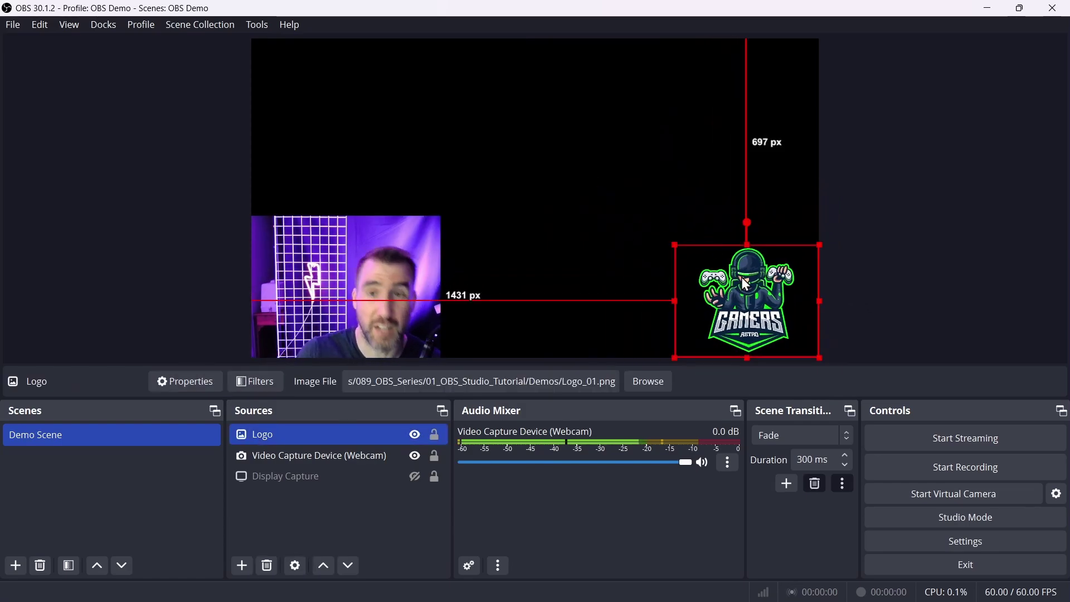
left_click(398, 235)
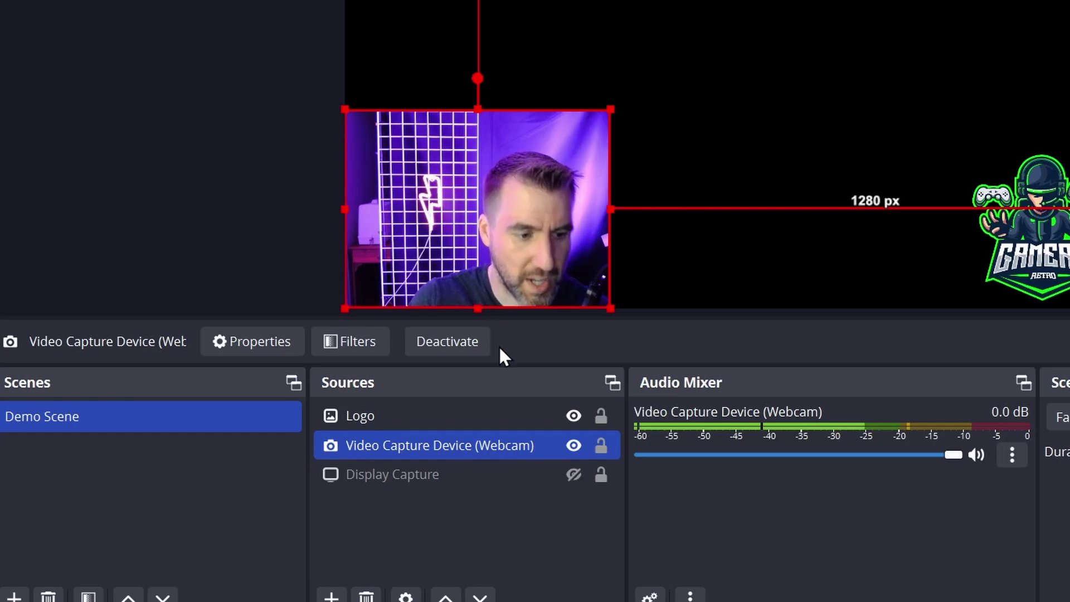
left_click(601, 446)
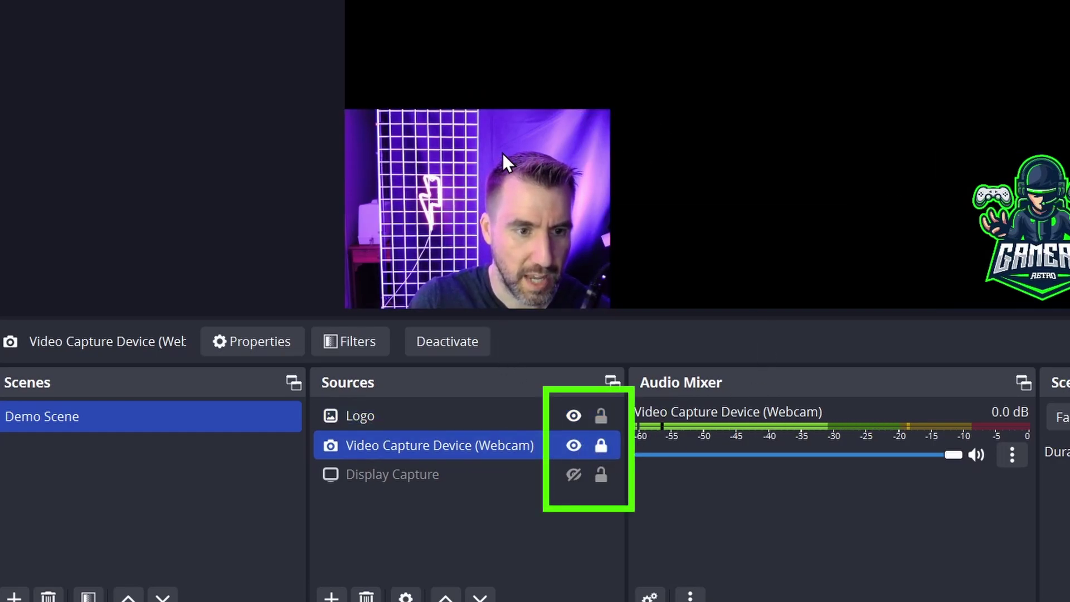
left_click(534, 84)
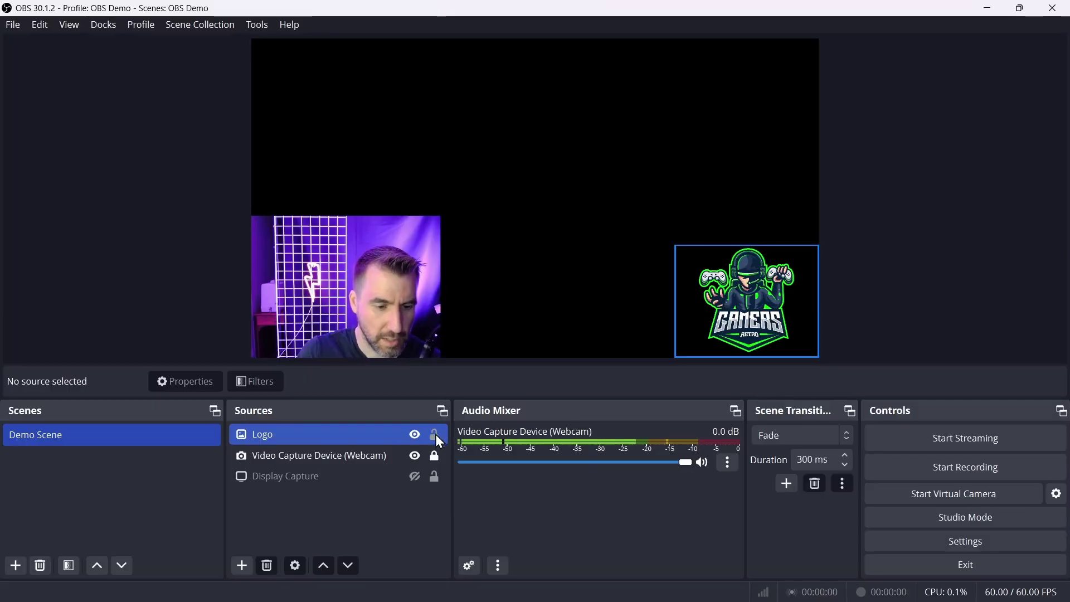
left_click(434, 455)
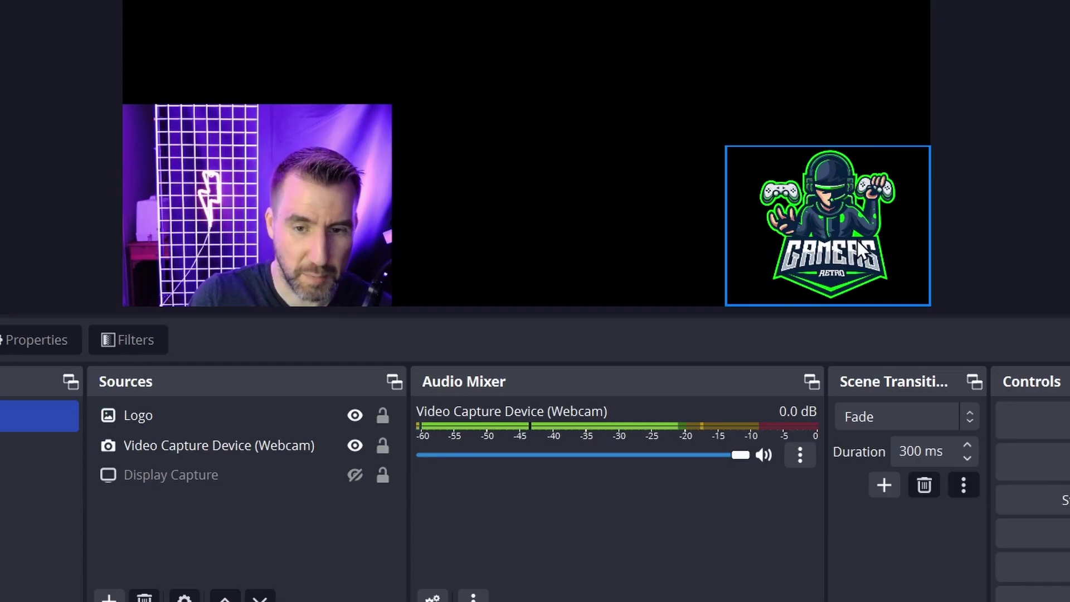
mouse_move(859, 250)
left_mouse_down()
mouse_move(741, 225)
mouse_move(519, 214)
mouse_move(436, 213)
mouse_move(361, 237)
mouse_move(380, 245)
mouse_move(681, 226)
mouse_move(868, 259)
left_mouse_up()
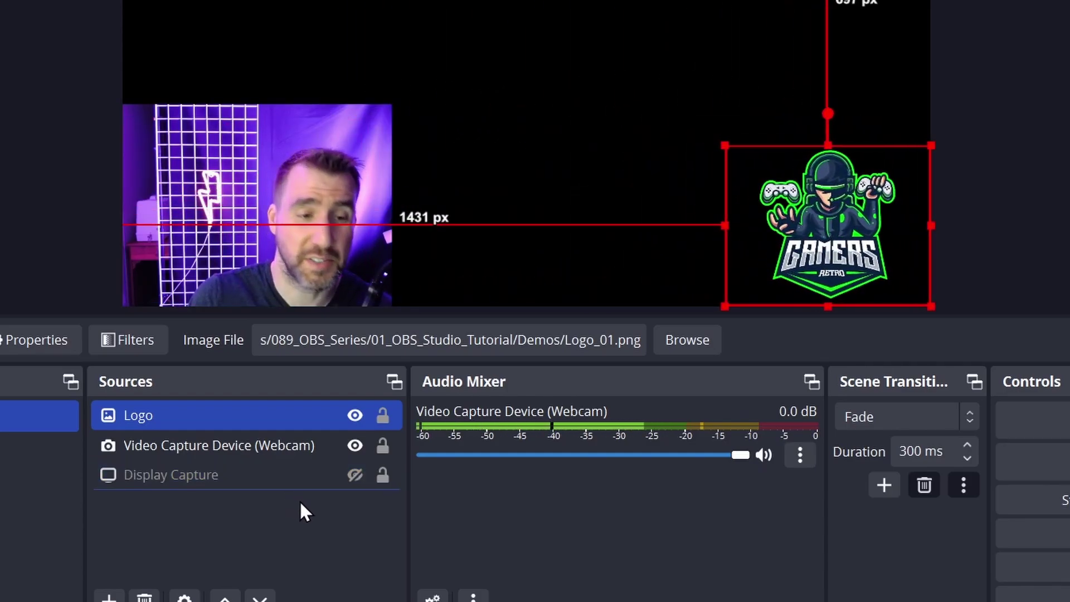
Show the Display Capture source, and reorder it above Logo and back below the webcam source
left_click(354, 475)
left_click(335, 474)
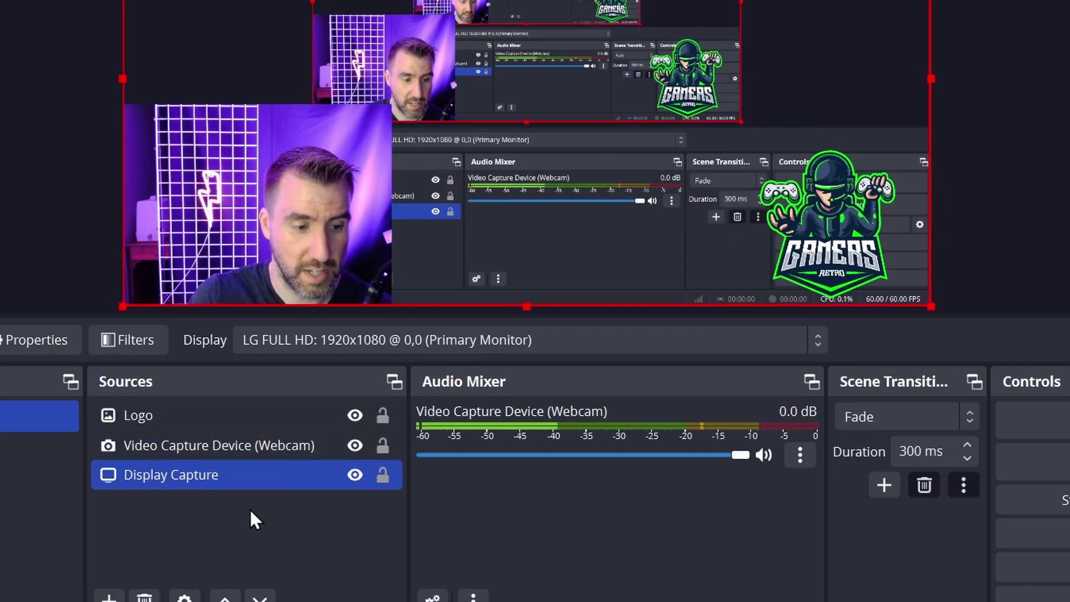
left_click_drag(172, 473, 177, 413)
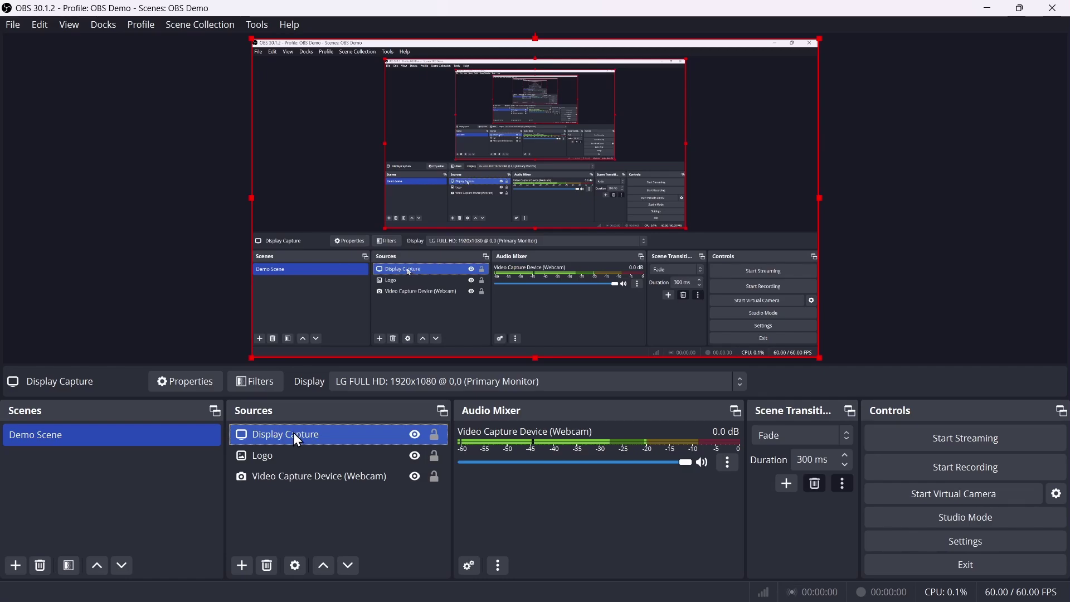
left_click_drag(293, 433, 291, 493)
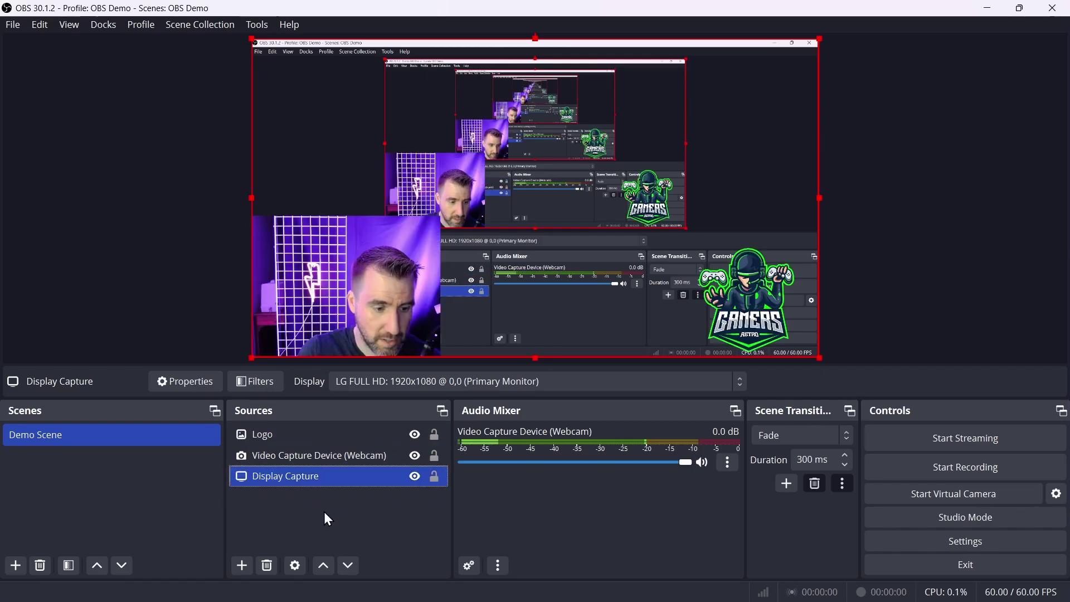
Raise Display Capture to the top of the source order one level at a time, return it to the bottom, and hide it
left_click(324, 566)
left_click(324, 566)
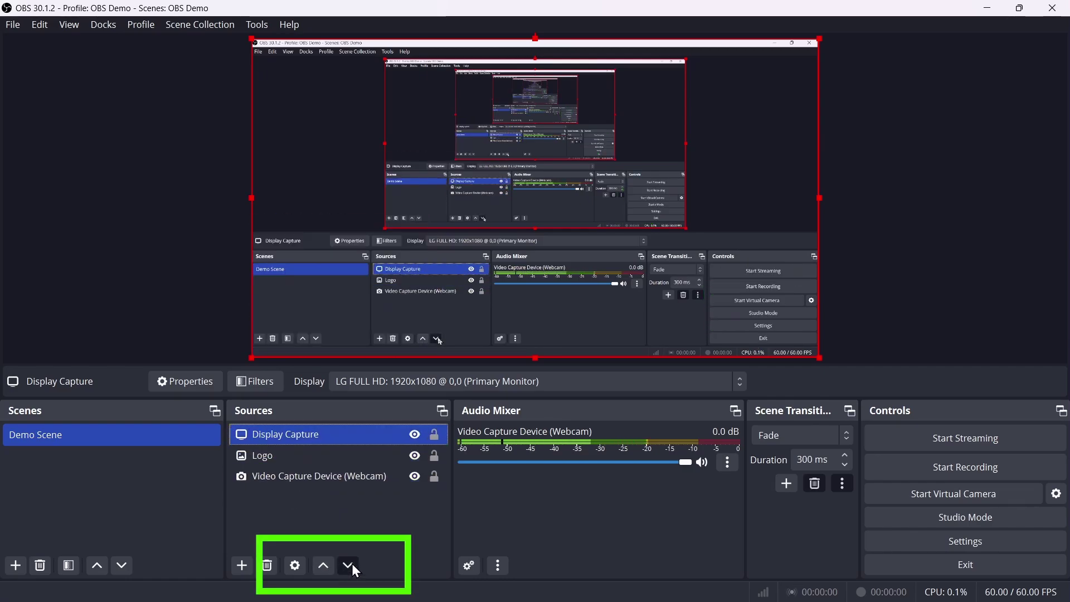
left_click(352, 565)
left_click(351, 565)
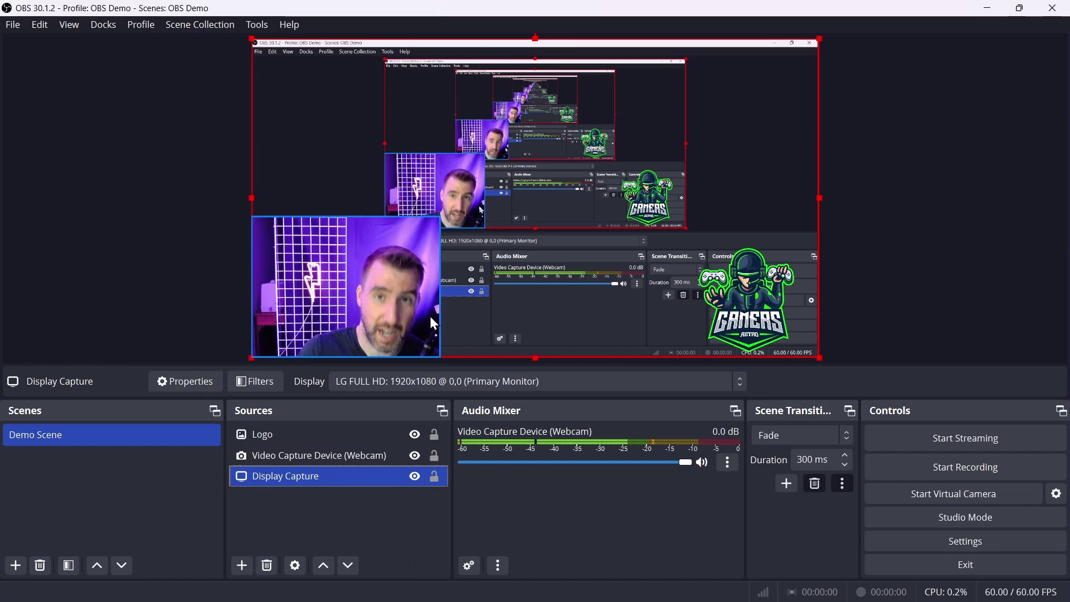
left_click(416, 477)
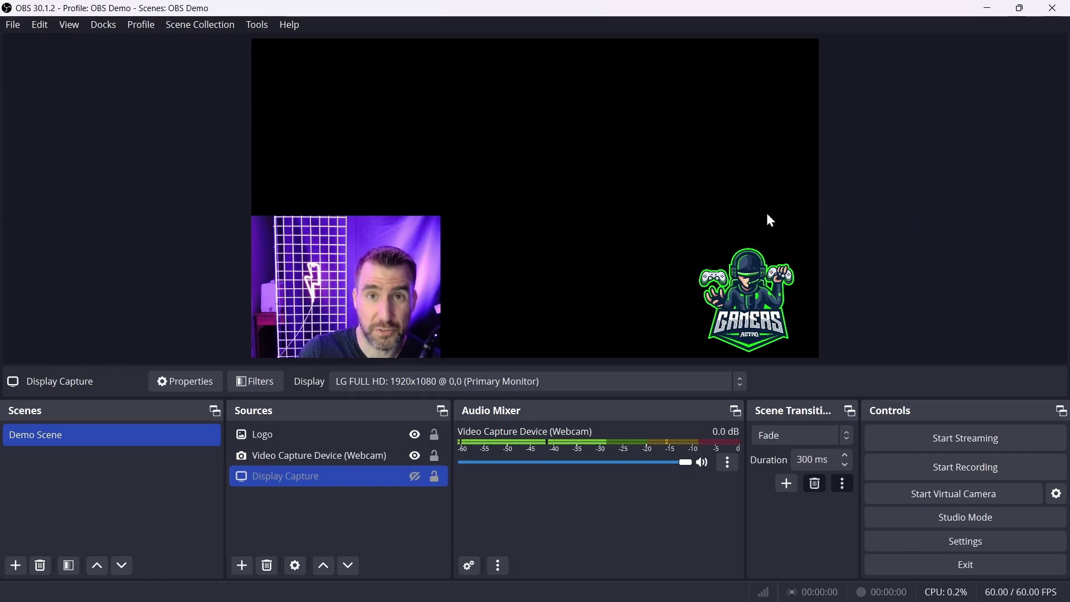
Add a new visible audio input capture source named "Audio Input Capture", check the available microphones, and leave its device at Default
left_click(241, 566)
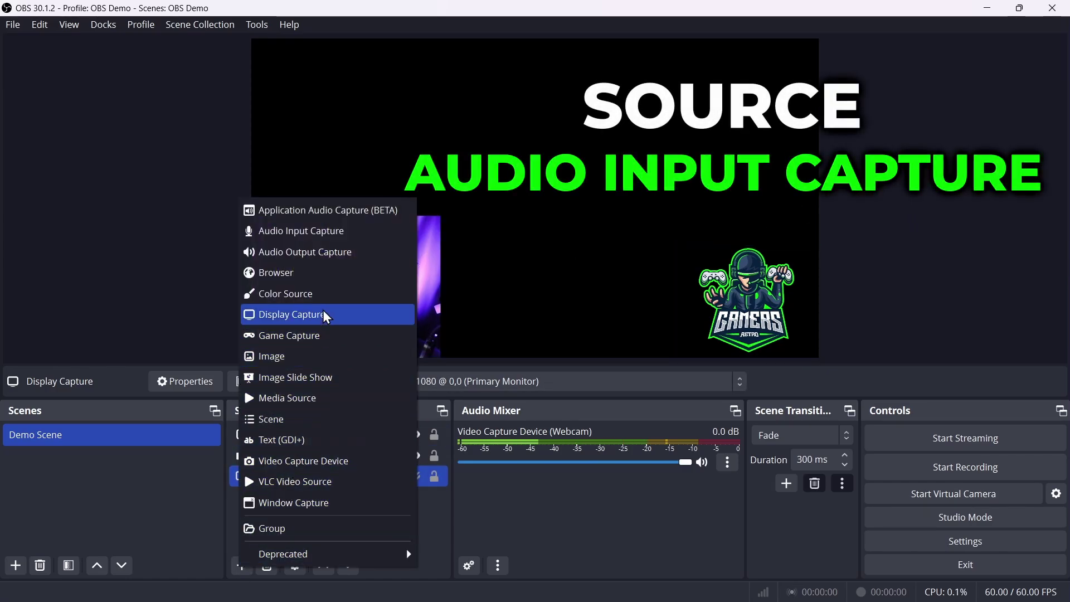
left_click(352, 231)
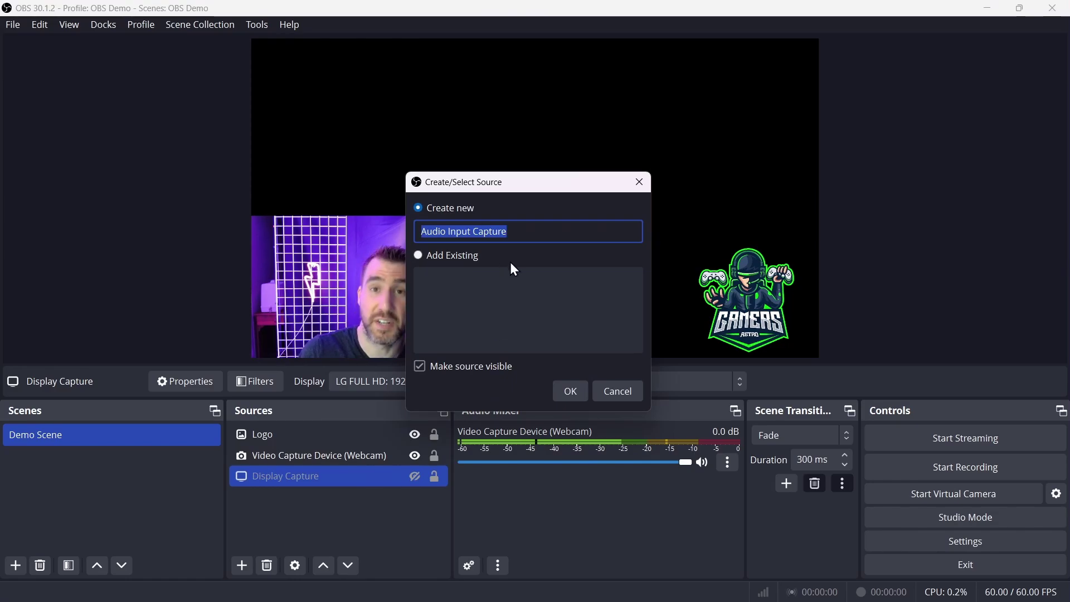
left_click(569, 389)
left_click(431, 98)
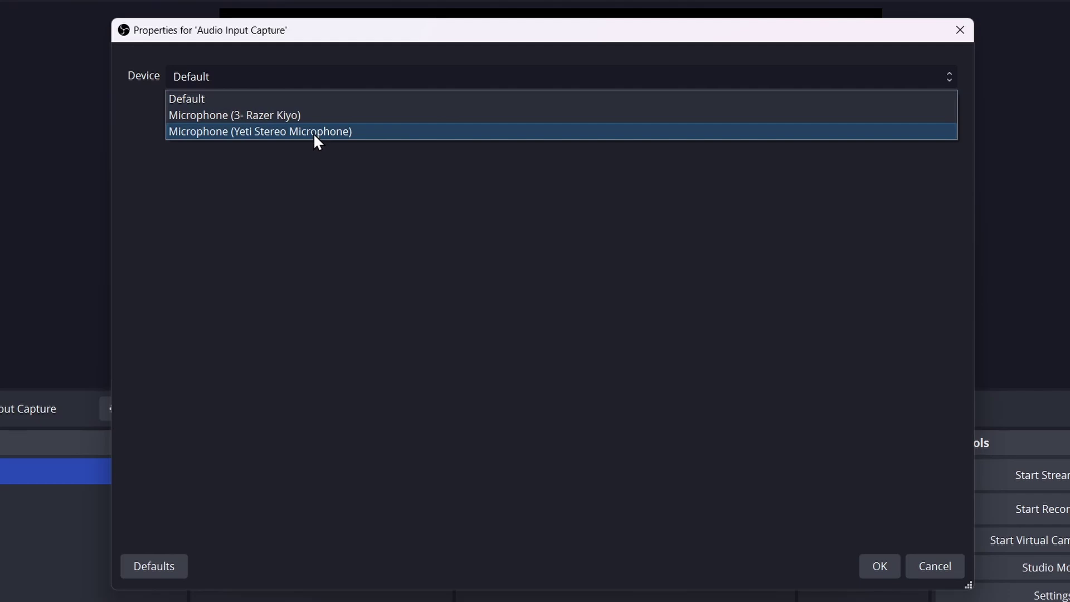
left_click(379, 152)
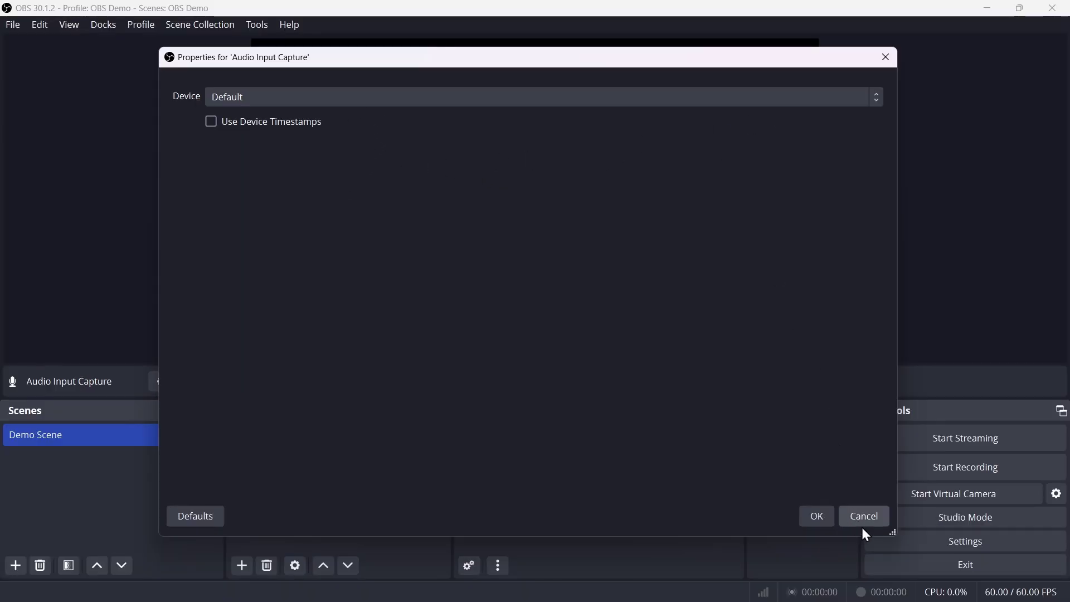
left_click(864, 517)
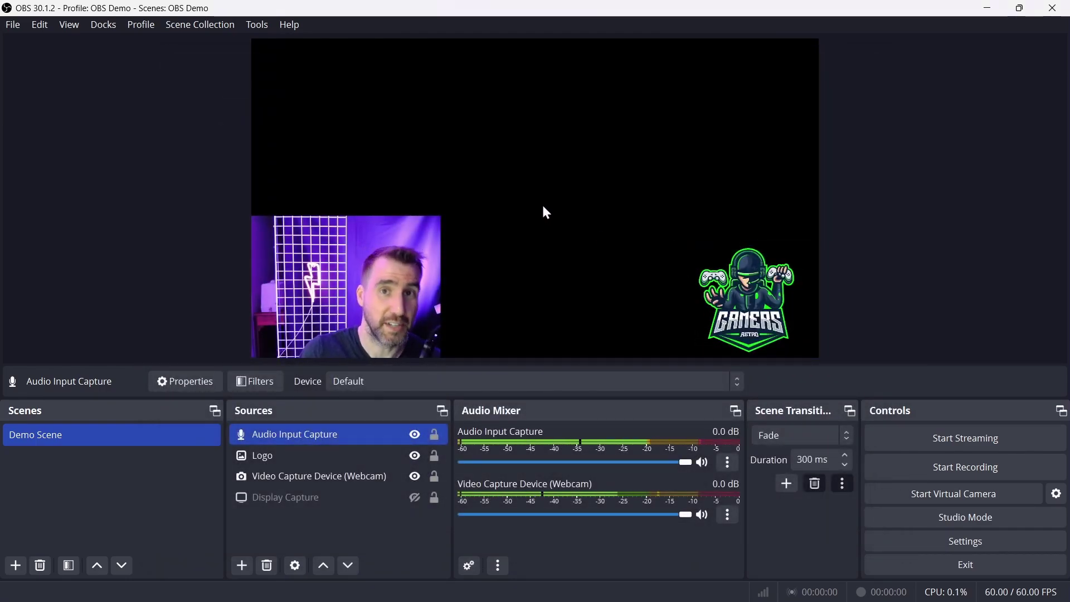
Select the Logo source and the webcam source in turn to compare the source toolbar options for each
left_click(334, 455, "ctrl")
left_click(284, 457)
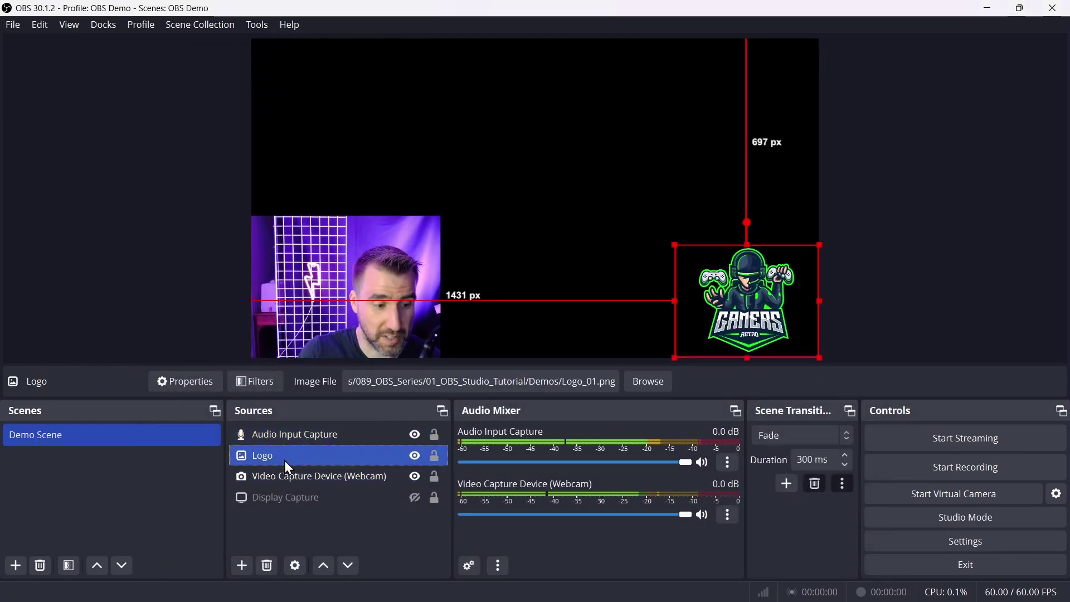
left_click(285, 477)
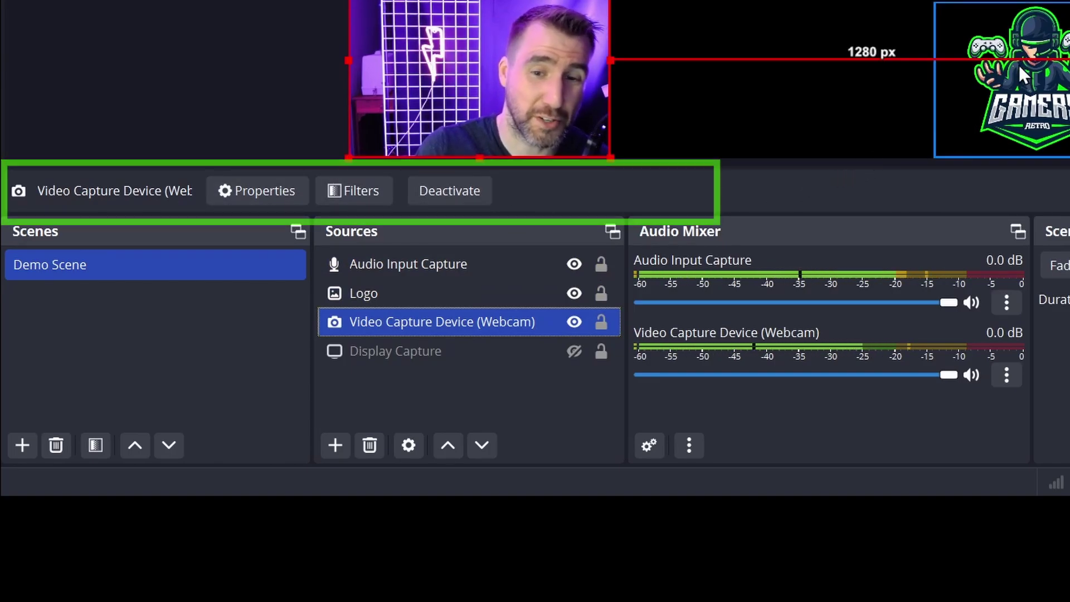
Replace the Logo source's image with Logo_02.png from the Demos folder
left_click(427, 301, "ctrl")
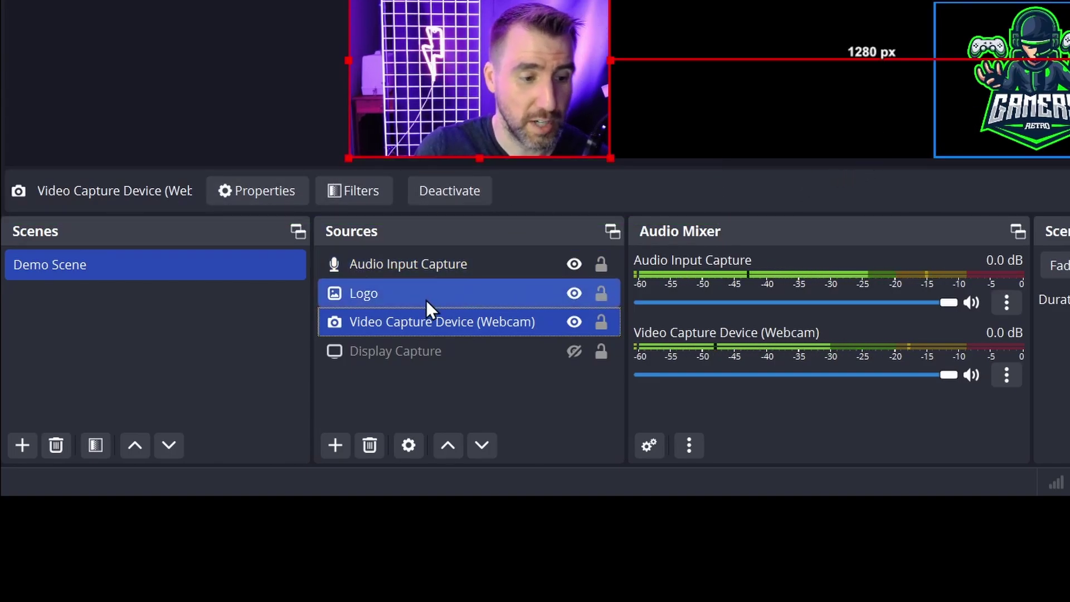
left_click(391, 298)
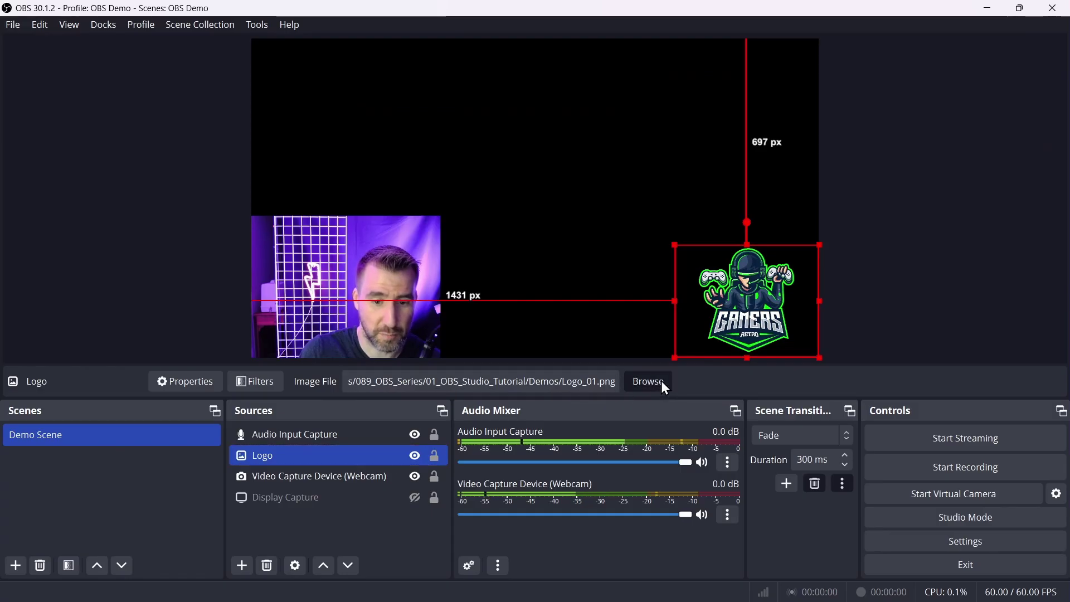
left_click(660, 381)
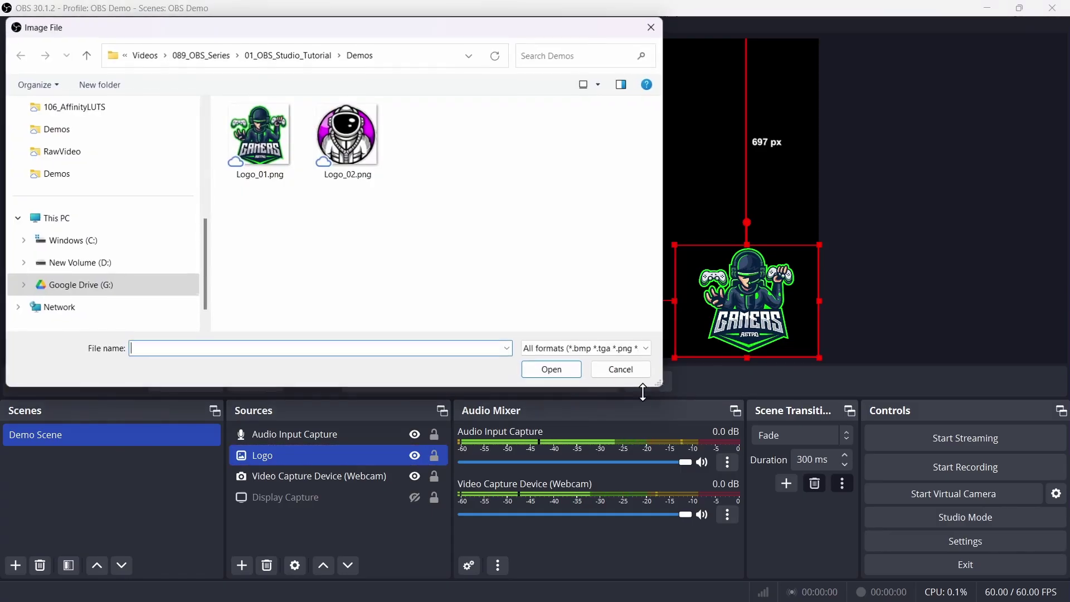
left_click(348, 137)
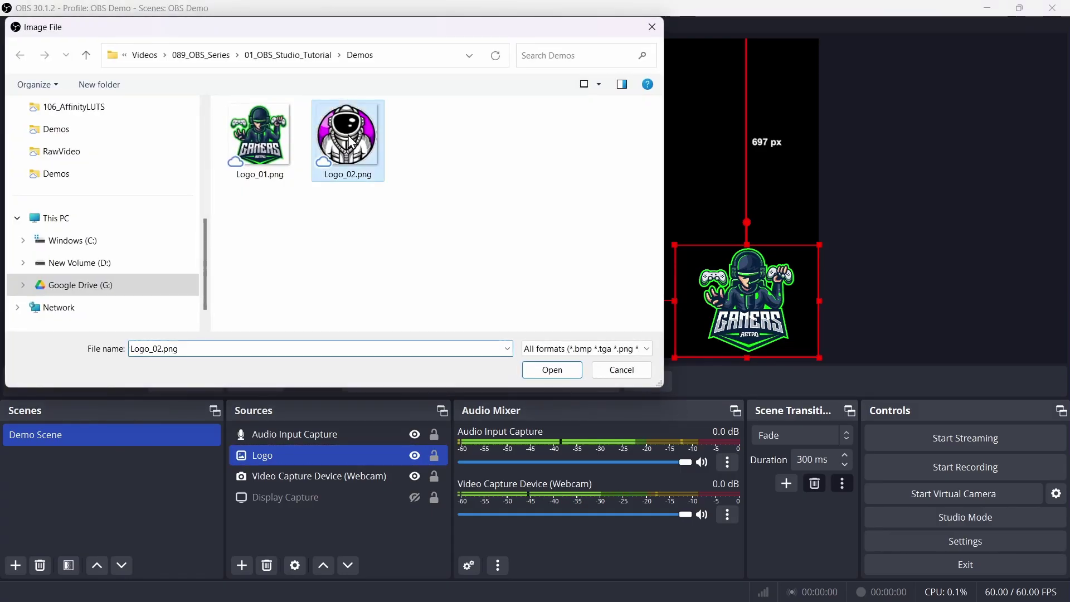
left_click(551, 370)
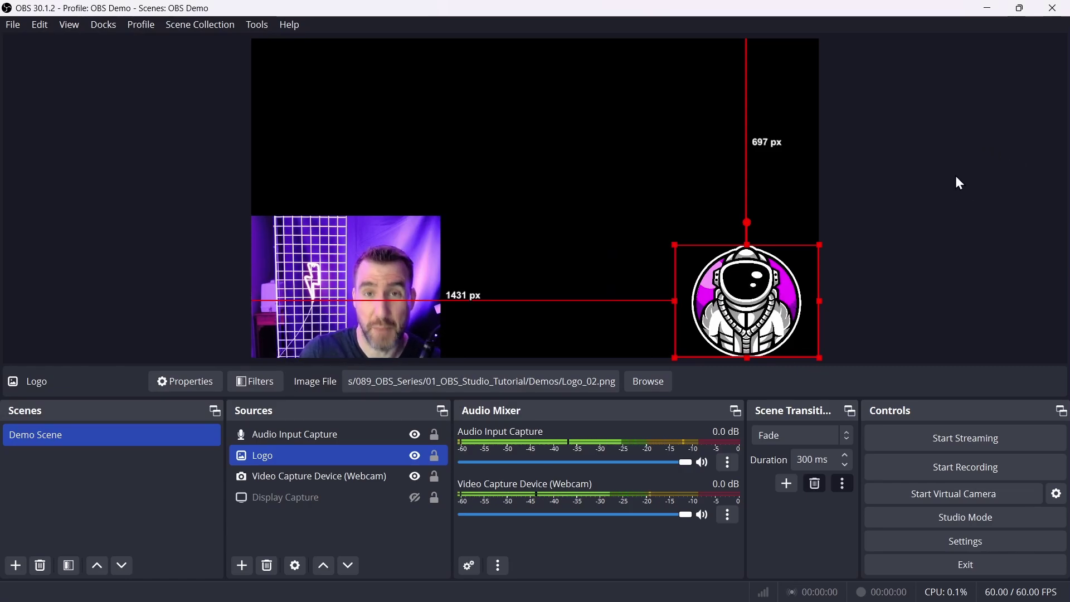
Stretch the webcam source into a wide, flat strip and move it partly beyond the canvas's left edge
left_click(345, 315)
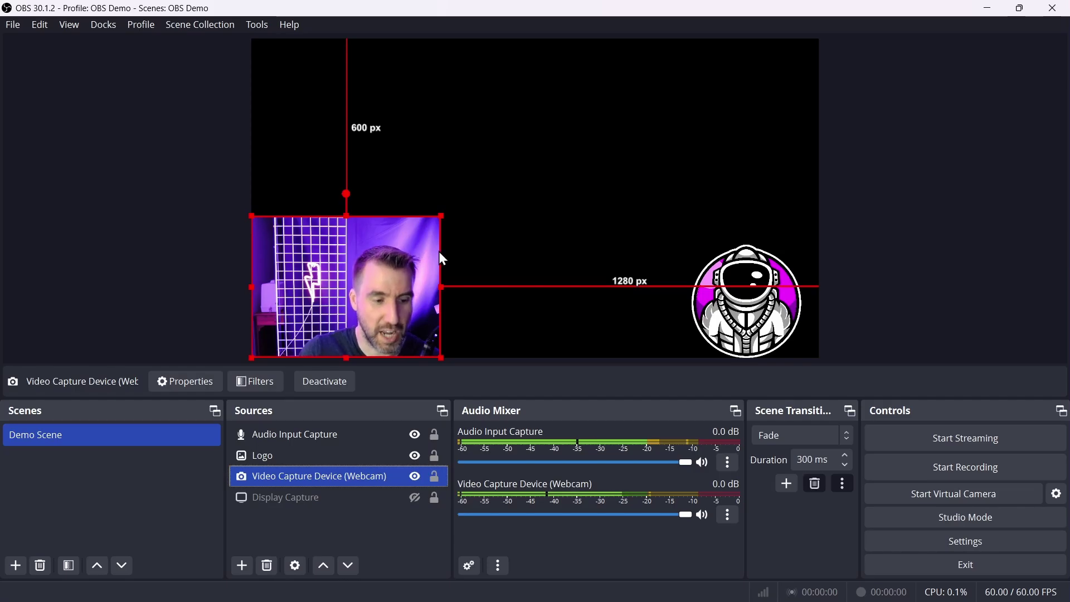
left_click_drag(441, 216, 617, 305)
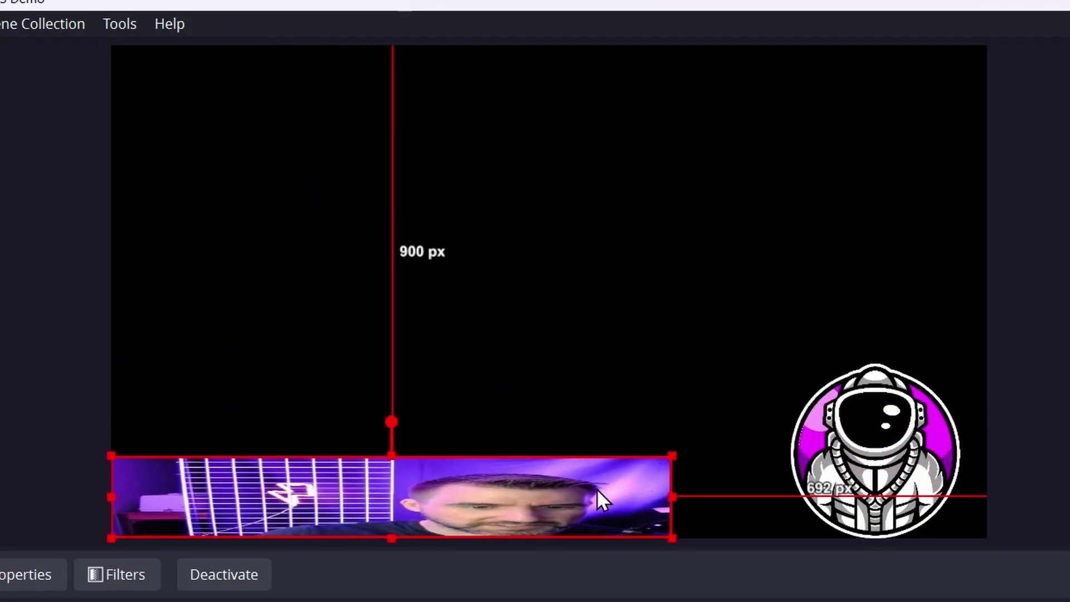
left_click_drag(598, 492, 182, 133)
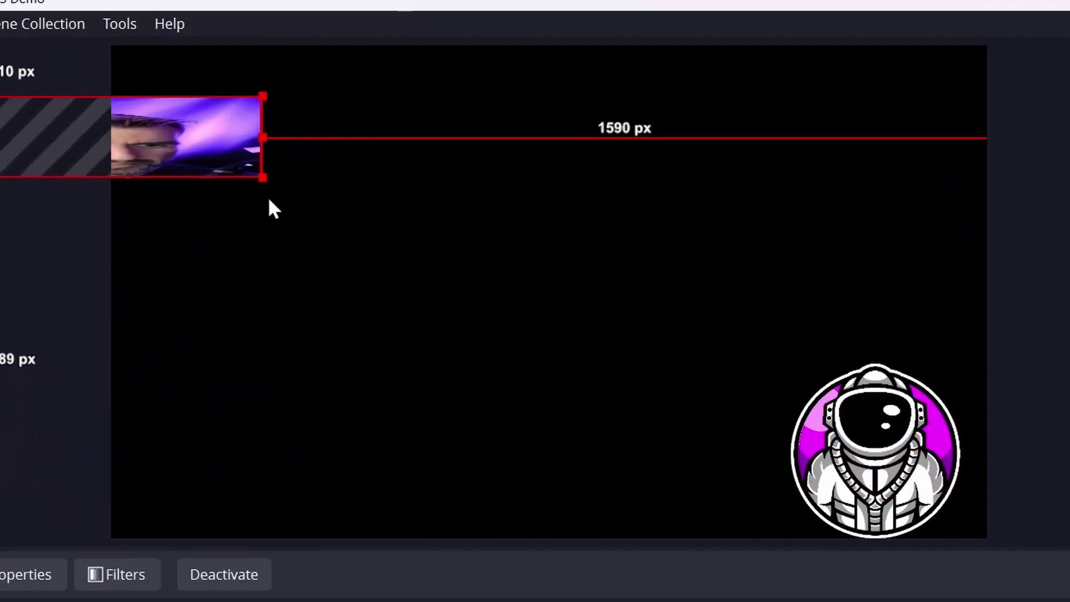
left_click_drag(262, 177, 186, 232)
left_click_drag(198, 102, 239, 377)
left_click_drag(198, 418, 198, 227)
left_click(284, 409)
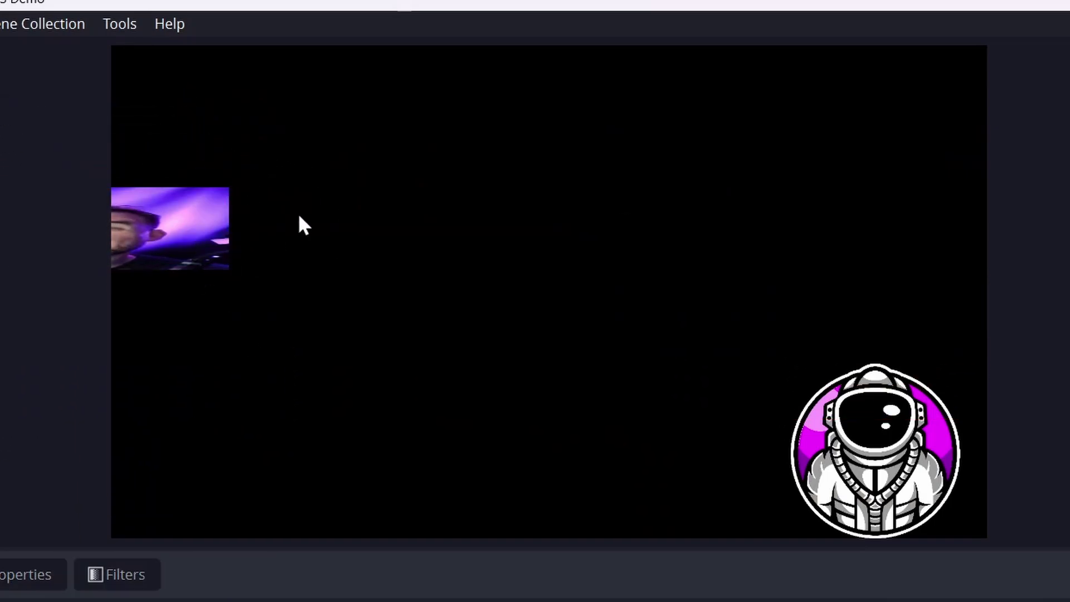
Reset the webcam source's transform and move the picture down along the canvas's left side
left_click(230, 601)
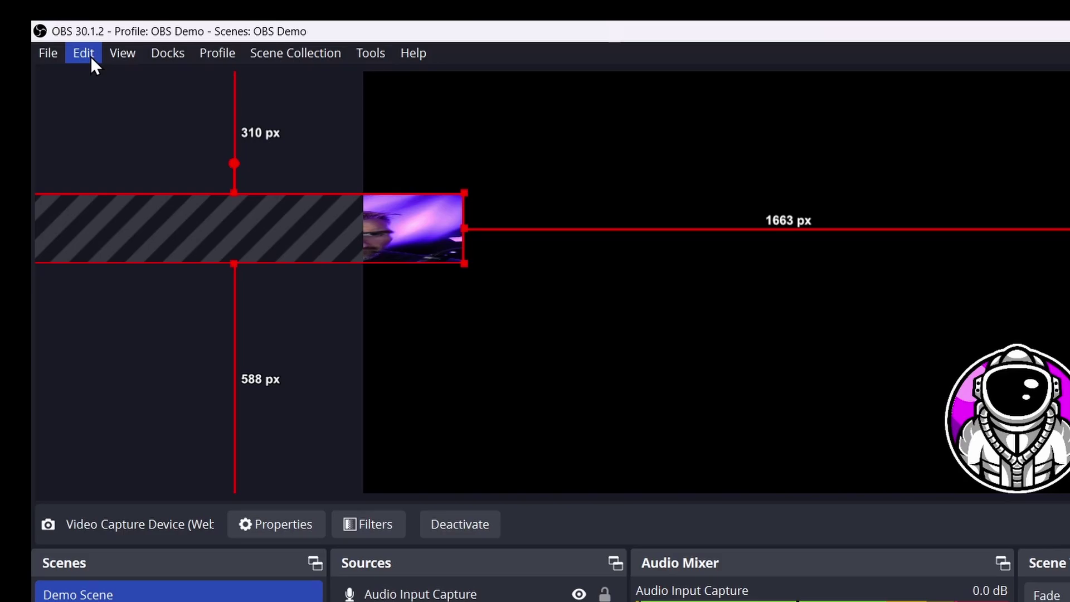
left_click(93, 61)
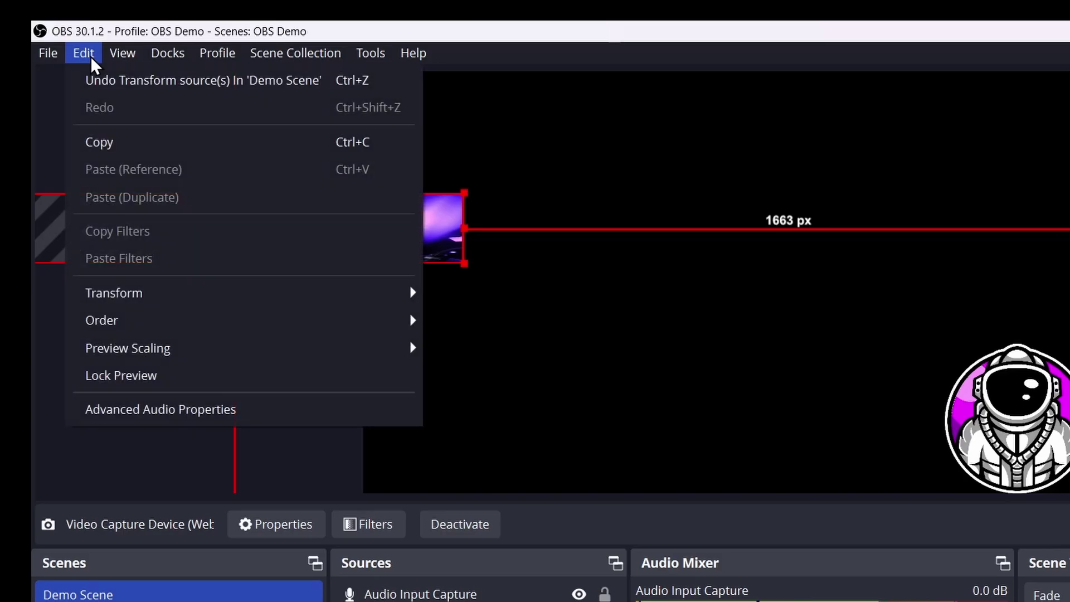
mouse_move(159, 297)
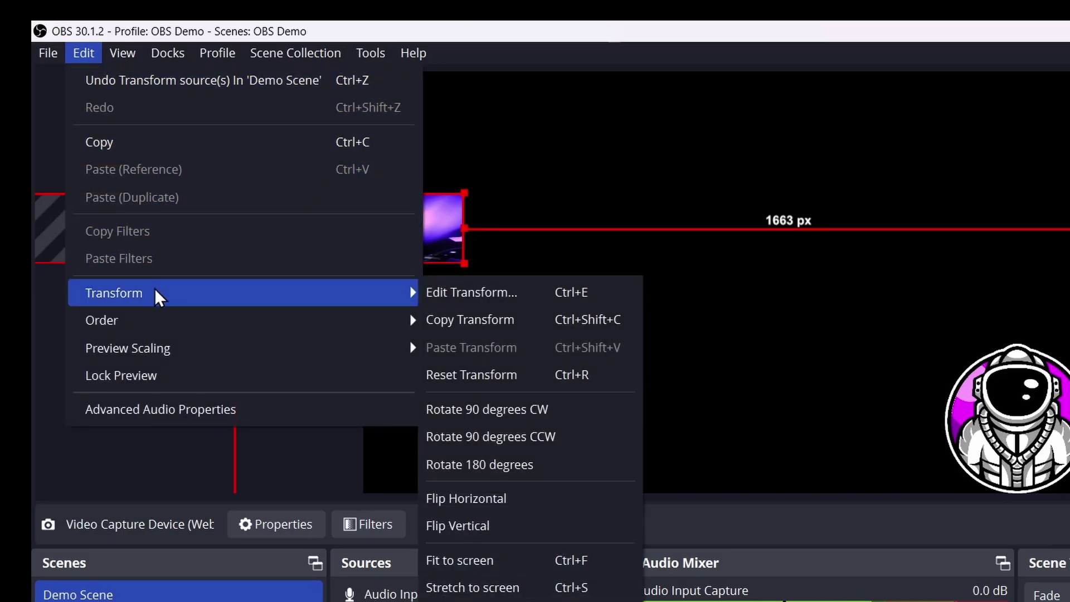
left_click(532, 375)
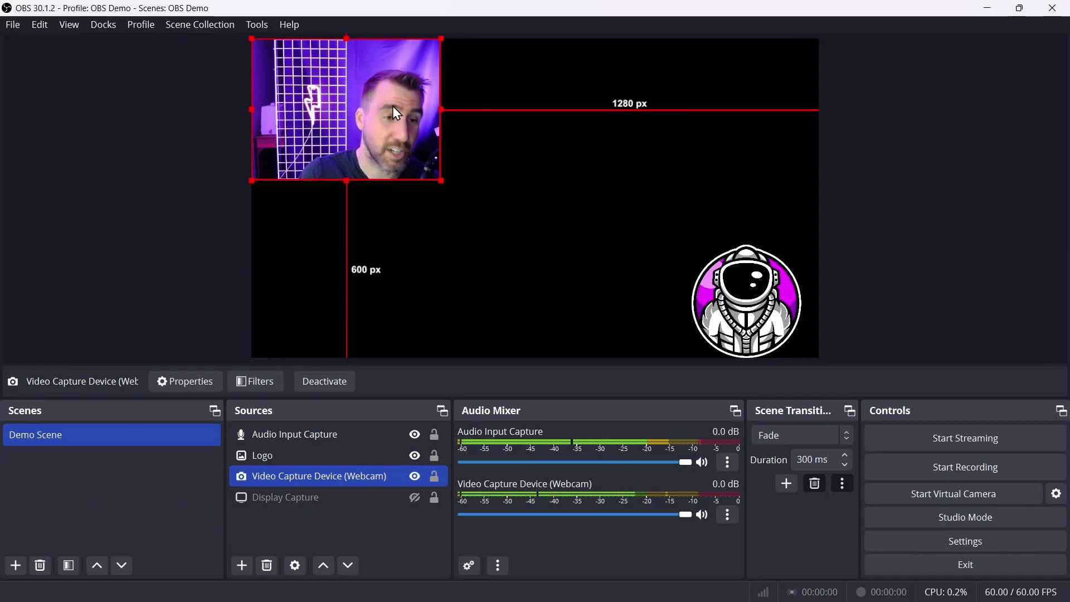
left_click_drag(522, 128, 514, 172)
left_click_drag(366, 115, 370, 248)
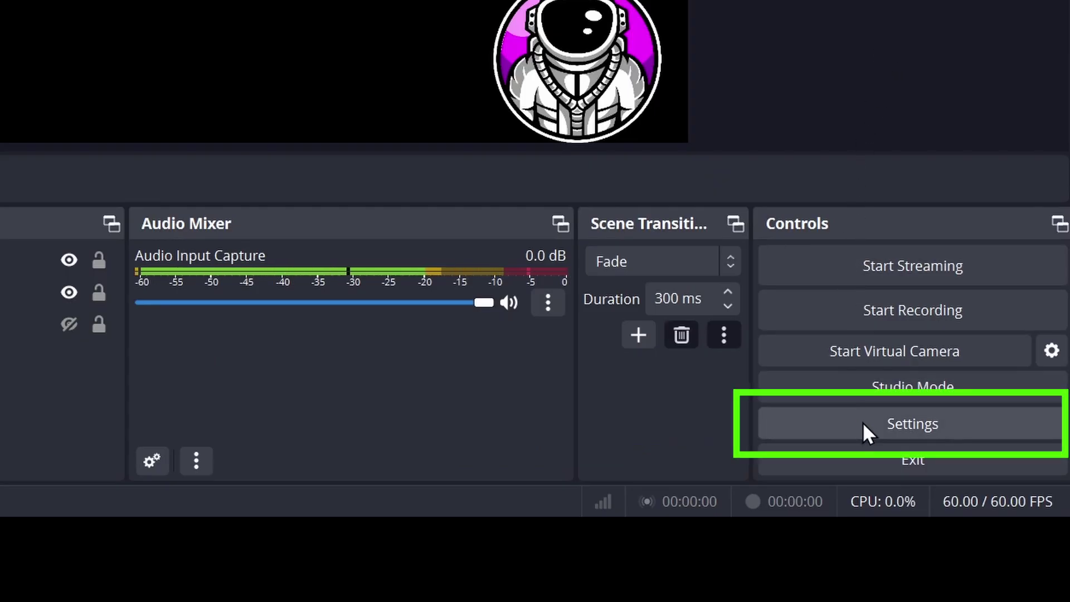
Create a TmpVideo folder on the C: drive and set it as the recording path in the output settings
left_click(863, 423)
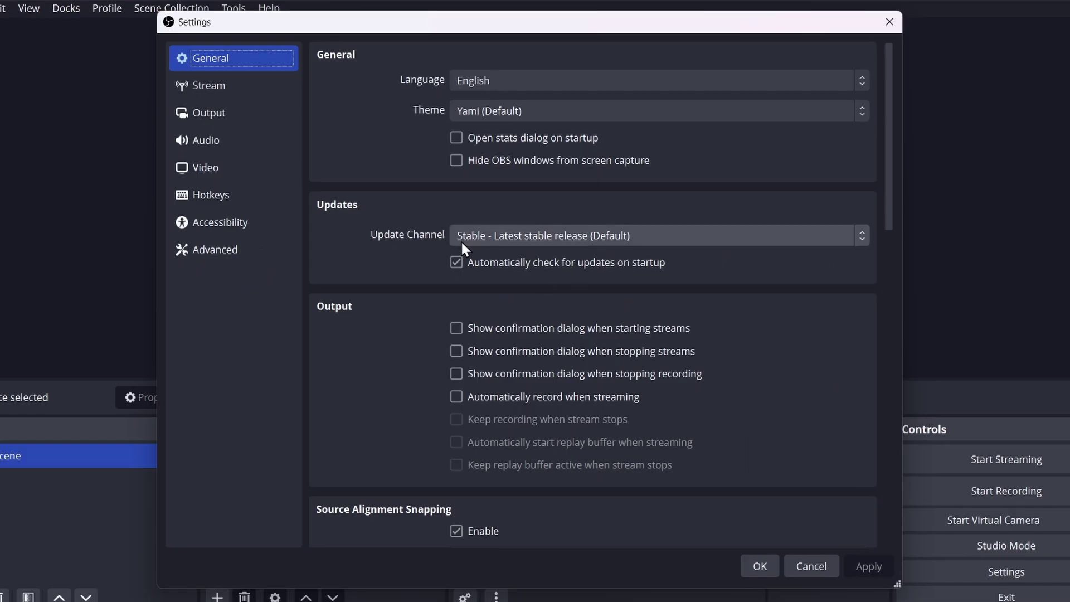
left_click(248, 112)
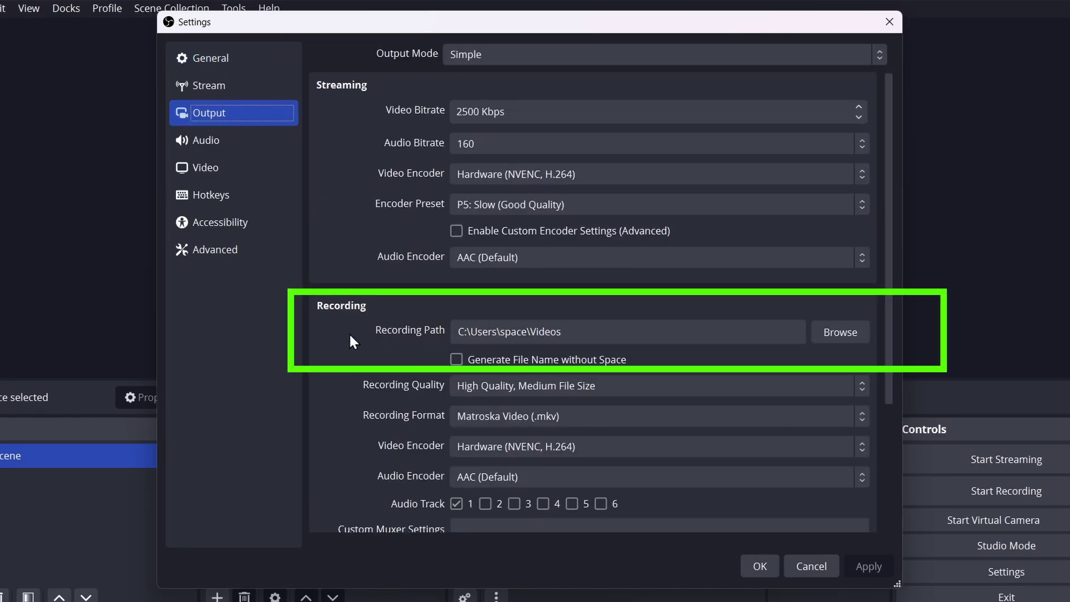
left_click(843, 331)
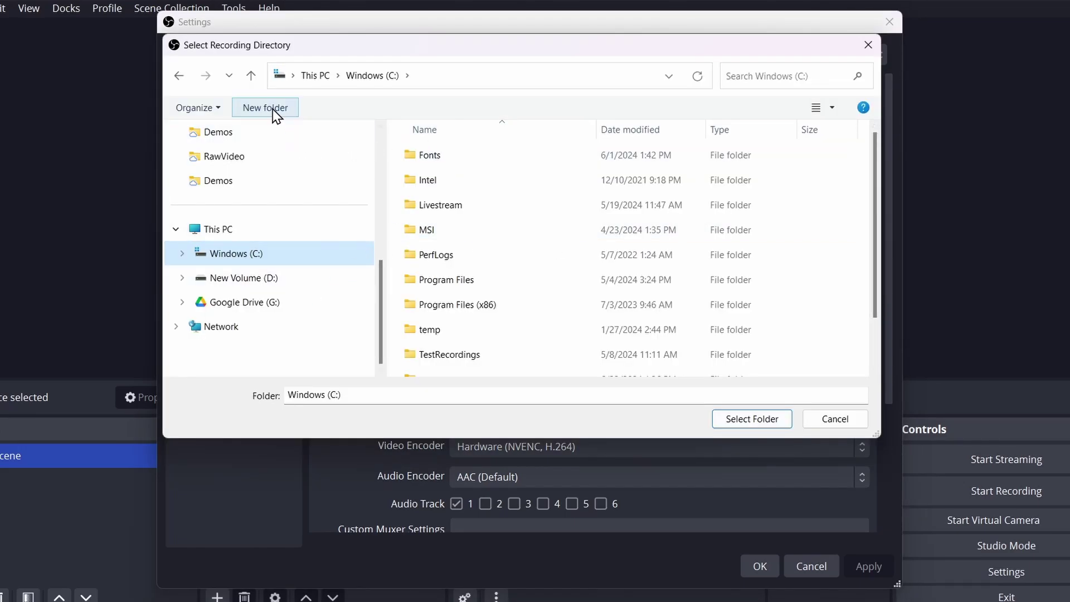
left_click(274, 110)
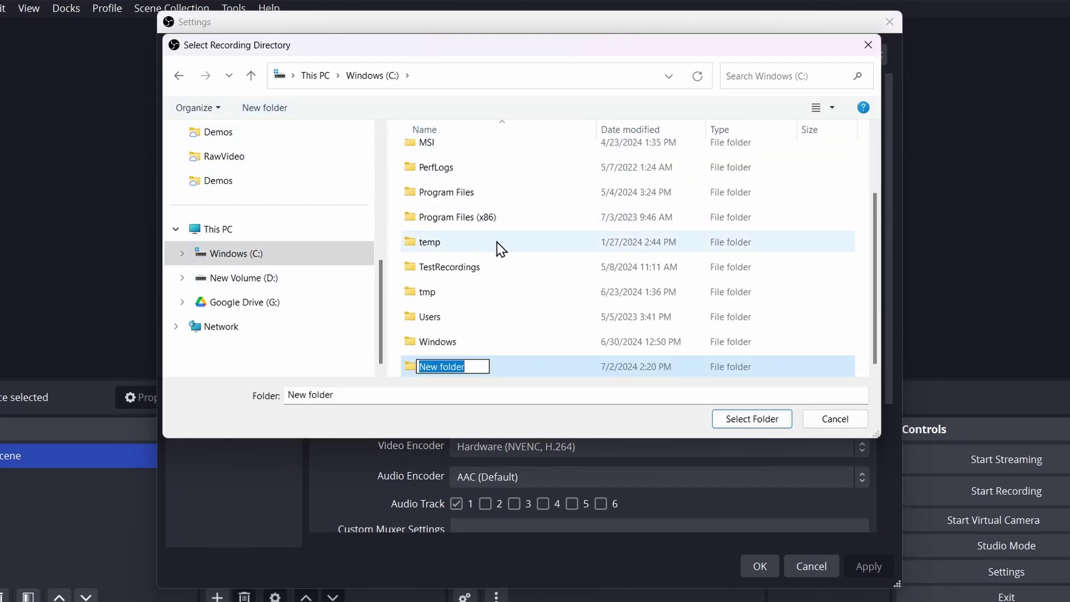
type("TmpVideo")
key("Return")
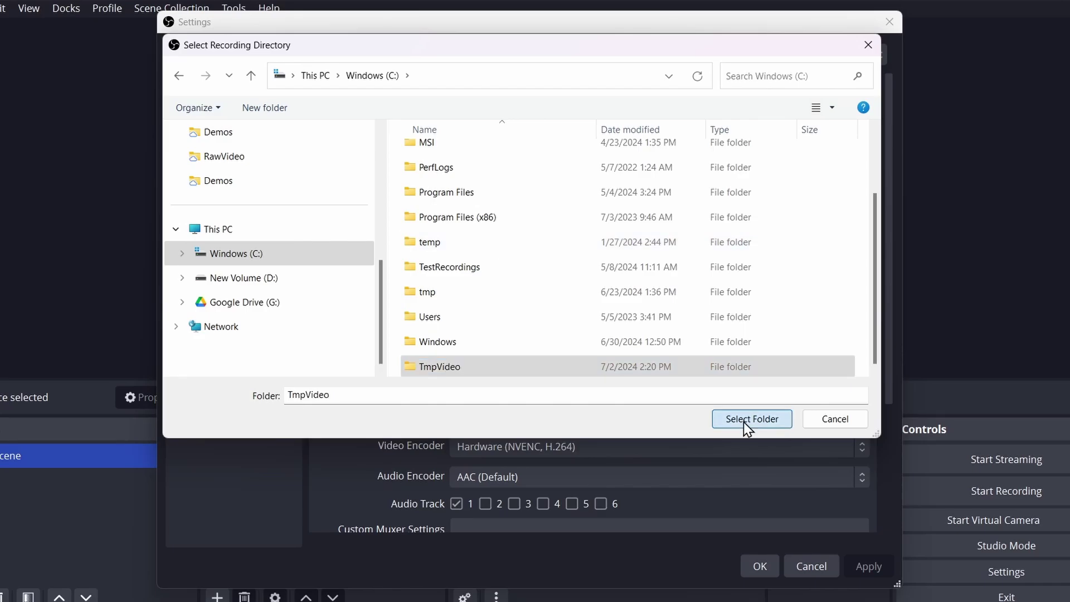
left_click(745, 421)
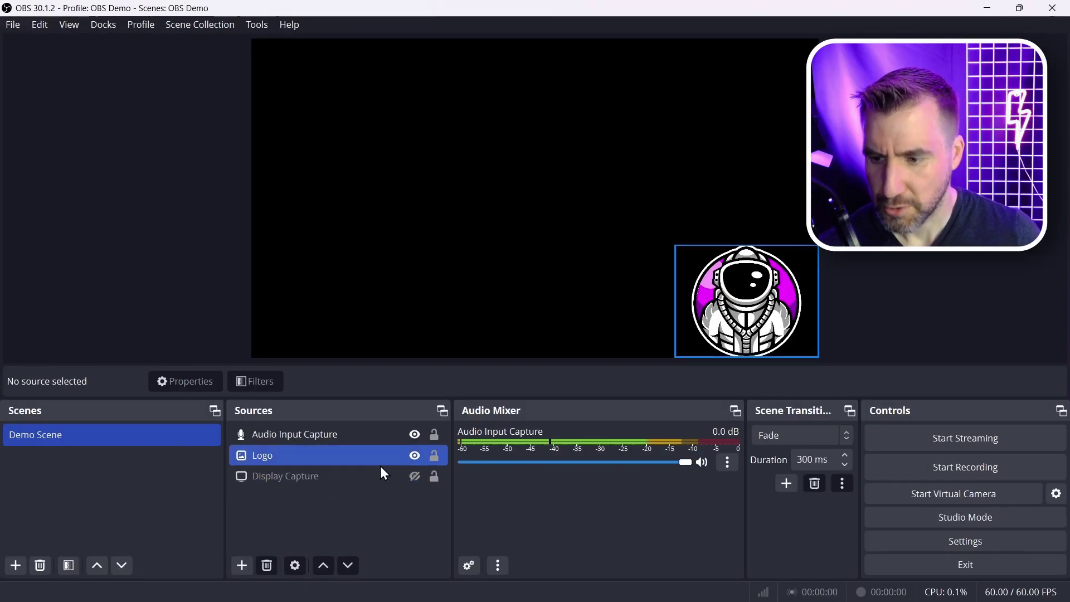
Make the Display Capture source visible and start recording
left_click(415, 480)
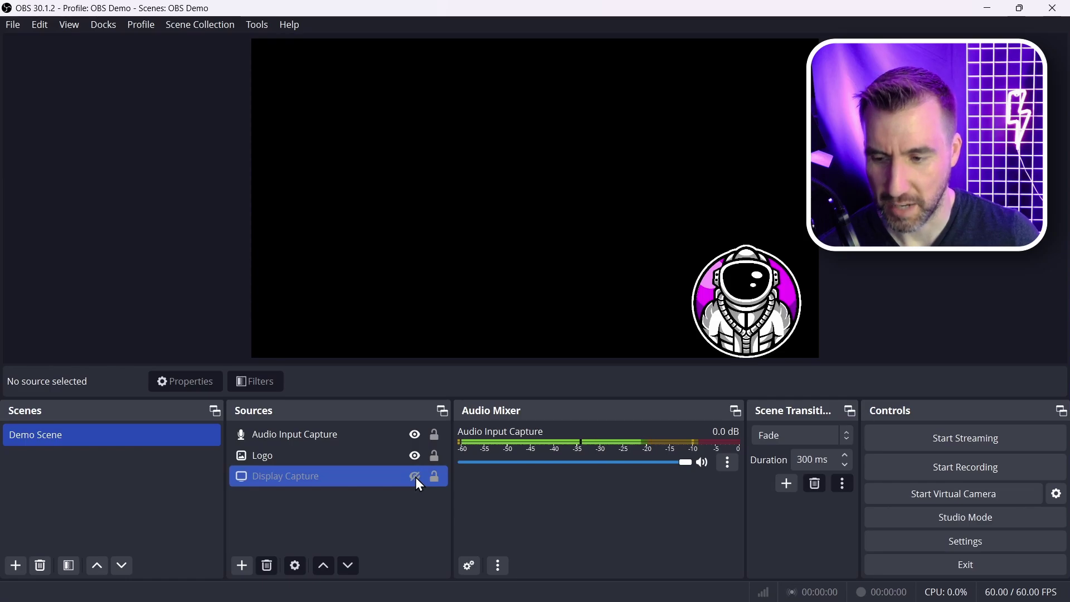
left_click(415, 476)
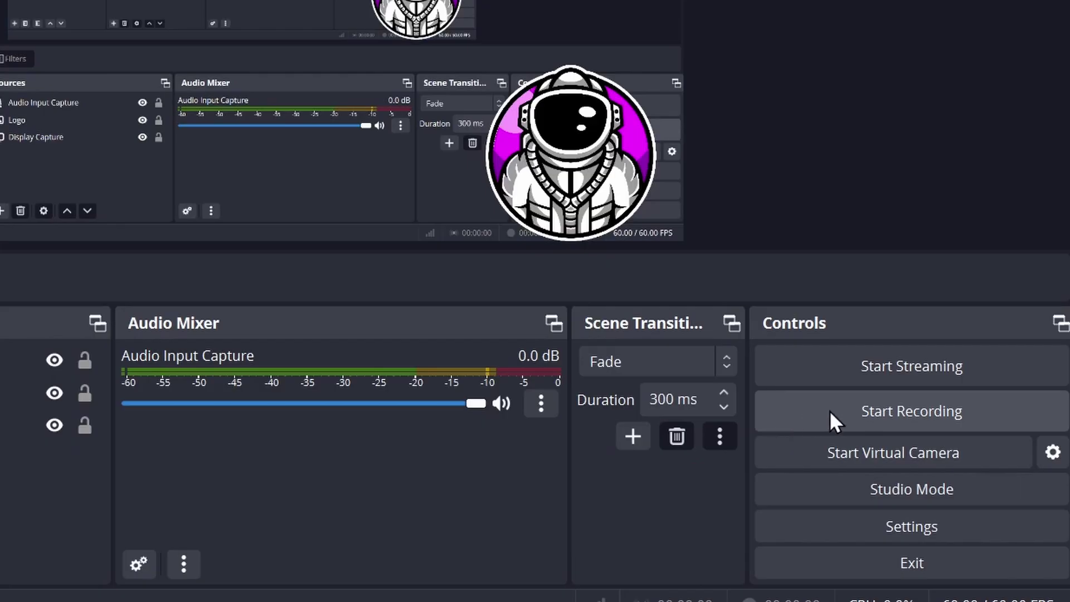
left_click(870, 409)
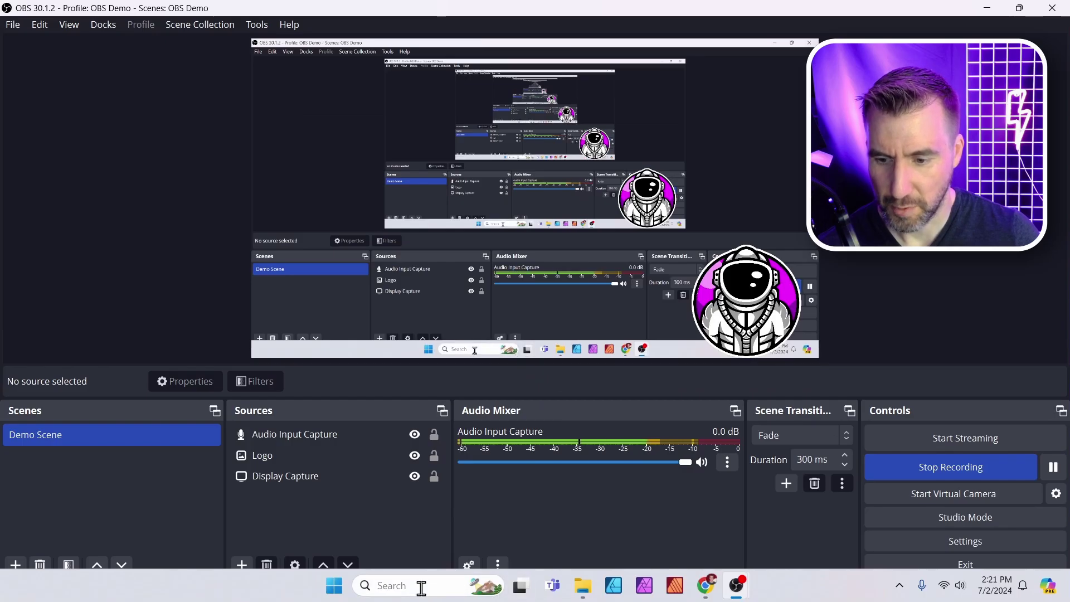
Open Paint (mspaint) and draw a house with a brown square body, blue triangular roof and red door
left_click(421, 586)
type("mspaint")
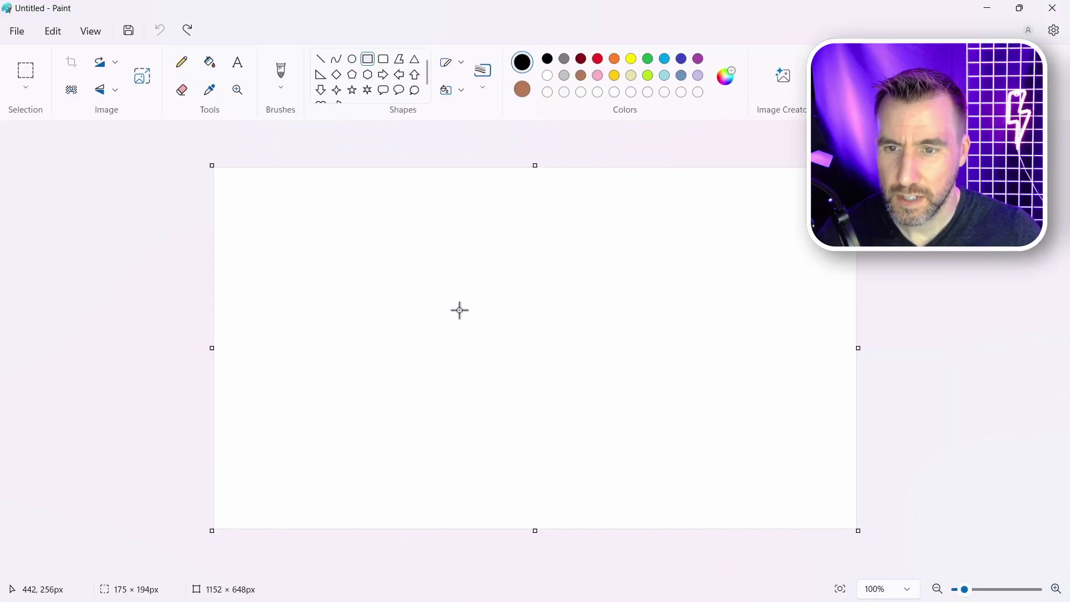
left_click_drag(458, 308, 614, 446)
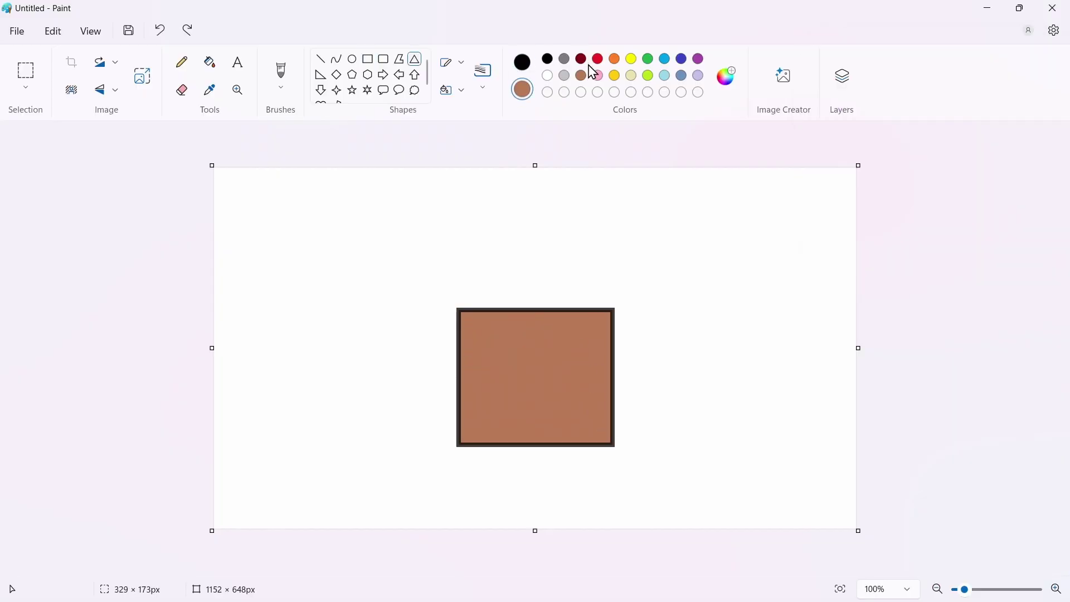
left_click(598, 58)
left_click_drag(432, 184, 630, 310)
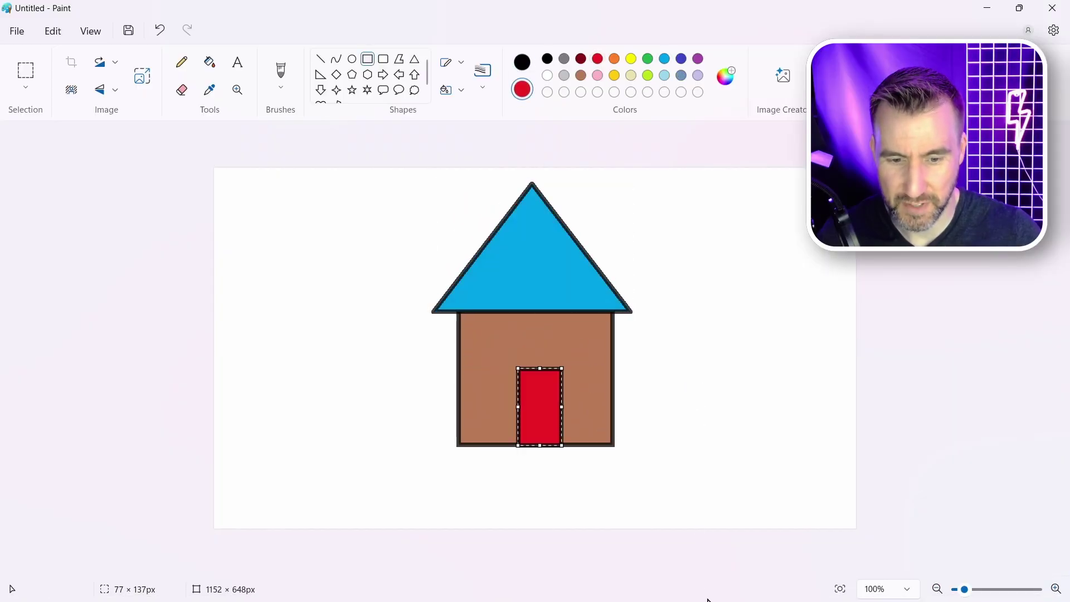
Switch back to the OBS window with the demo profile and stop the recording
mouse_move(714, 587)
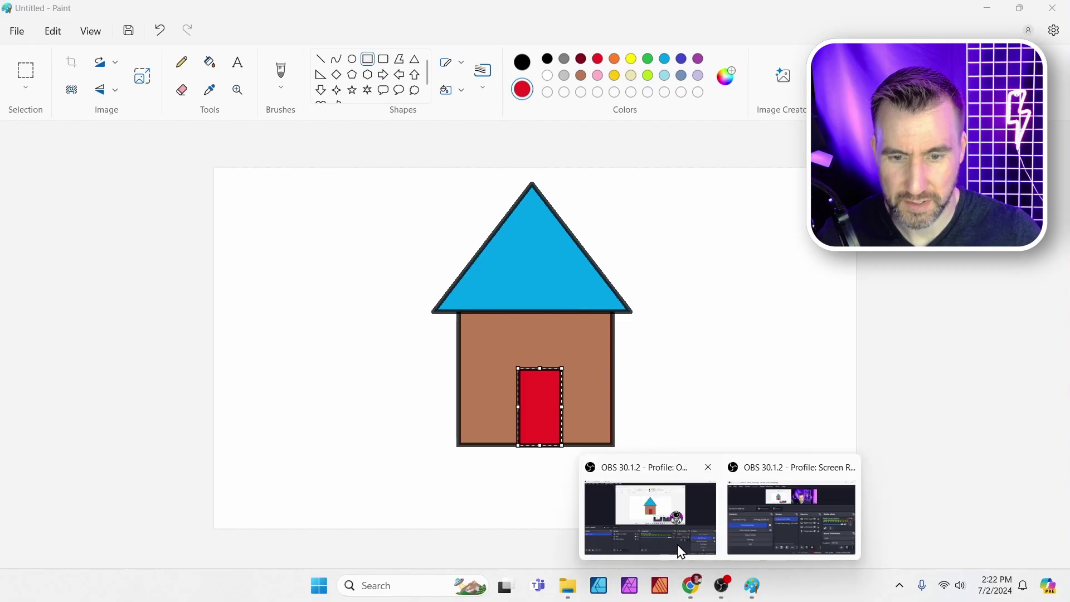
left_click(680, 543)
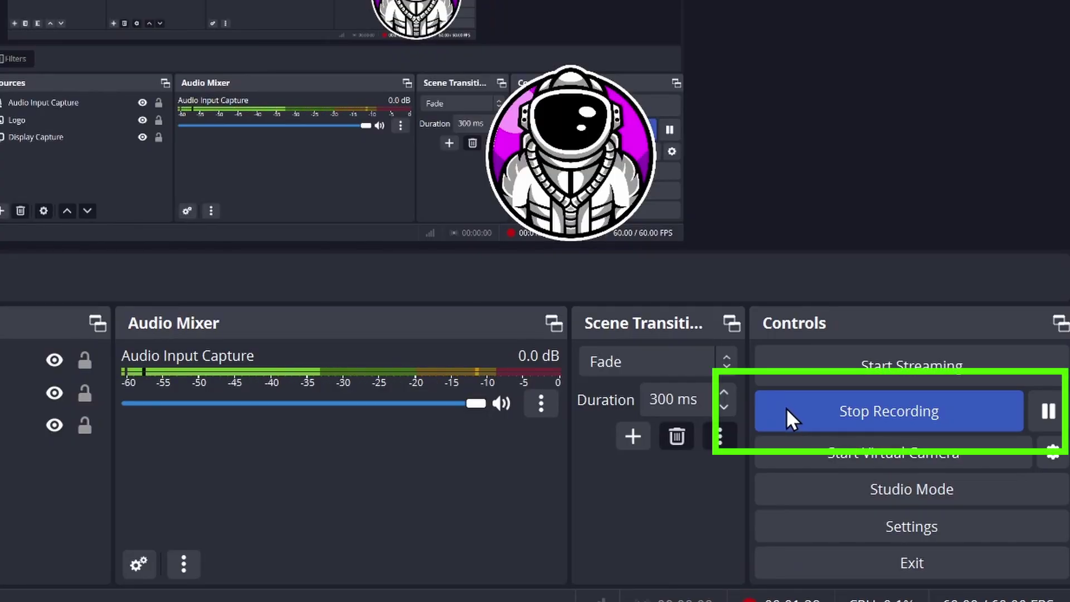
left_click(786, 409)
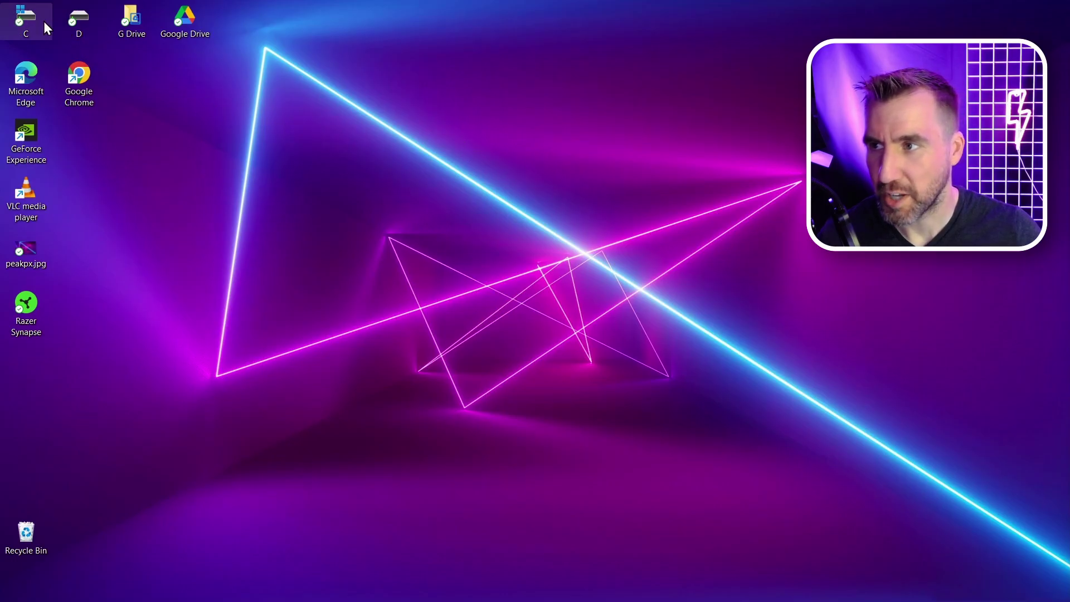
Open the recorded video from the TmpVideo folder on the C: drive, play it in VLC and skip ahead through it
double_click(32, 15)
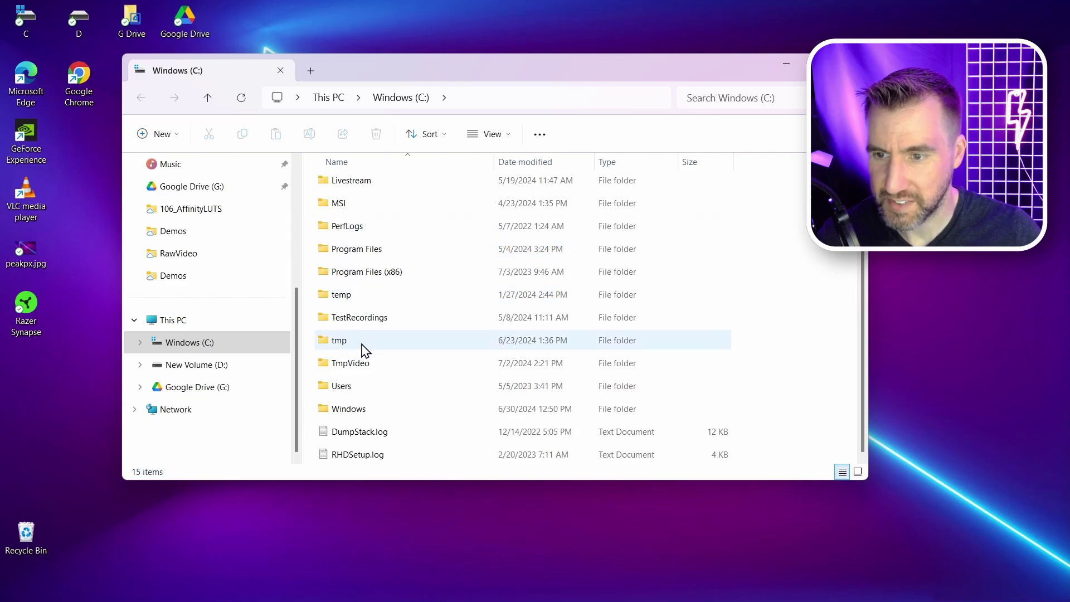
double_click(363, 368)
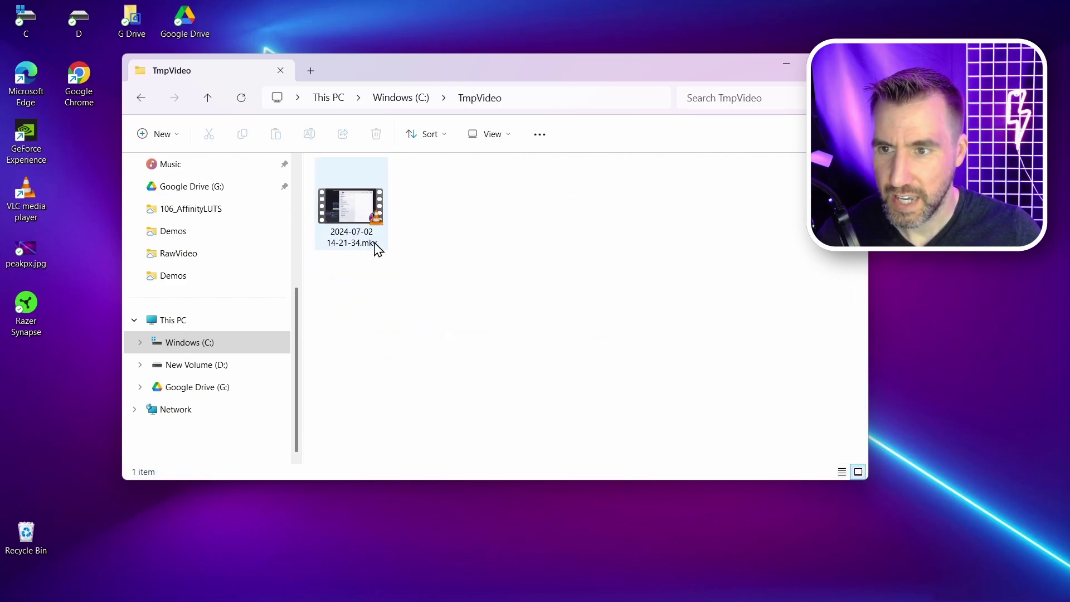
double_click(353, 212)
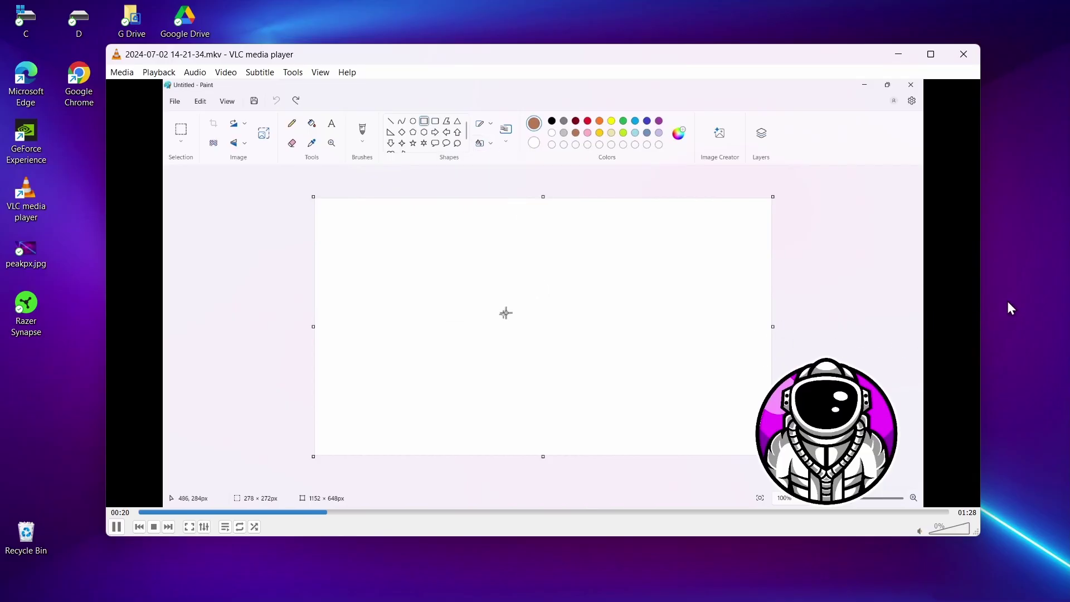
left_click(653, 512)
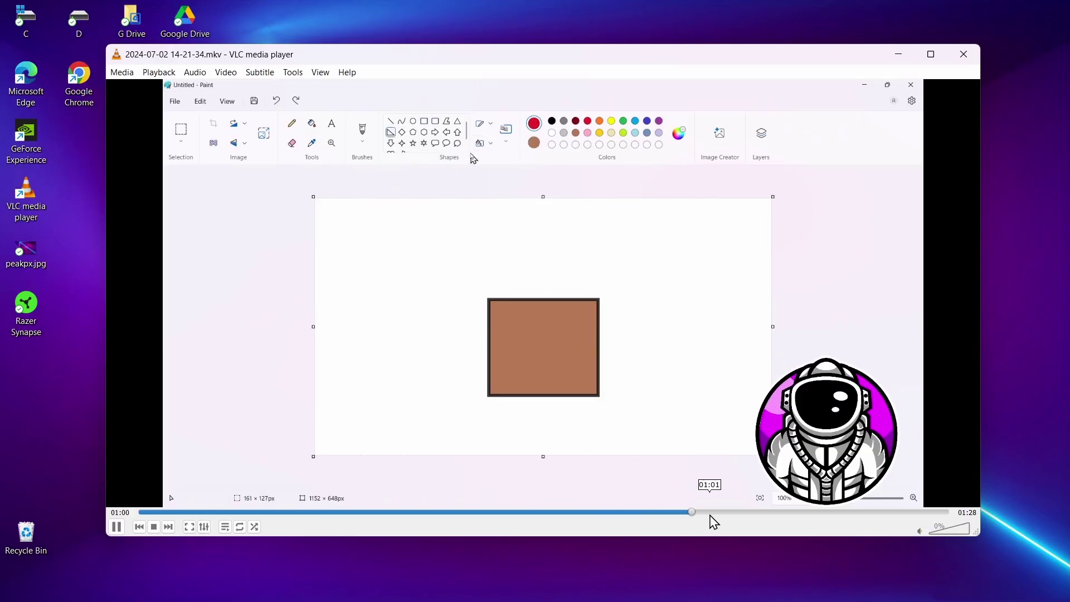
left_click(844, 521)
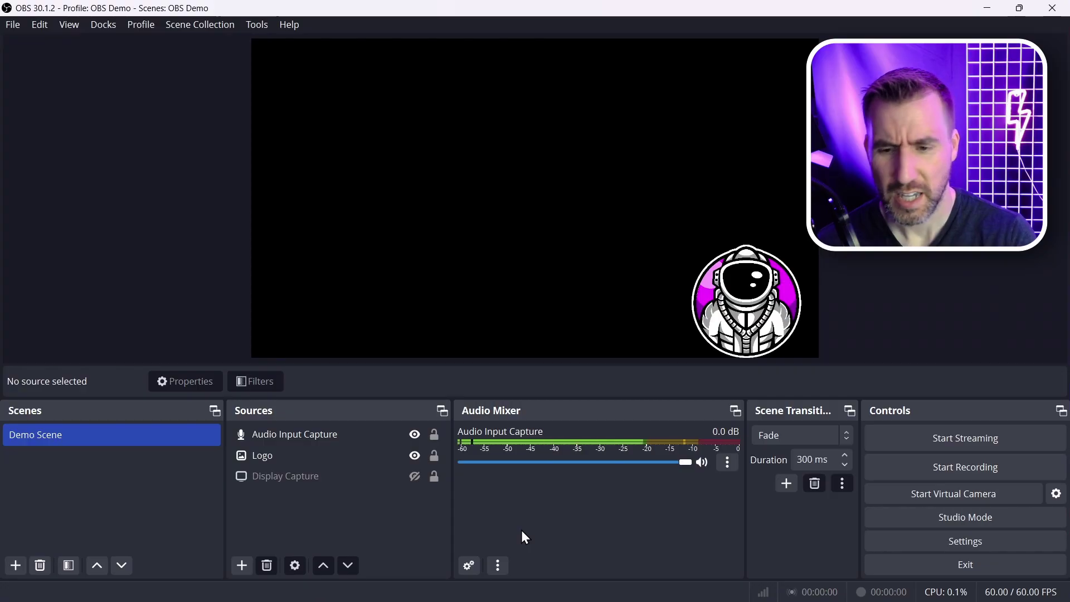
Examine the recording path and format in the Output settings, and close the settings
left_click(965, 541)
left_click(240, 120)
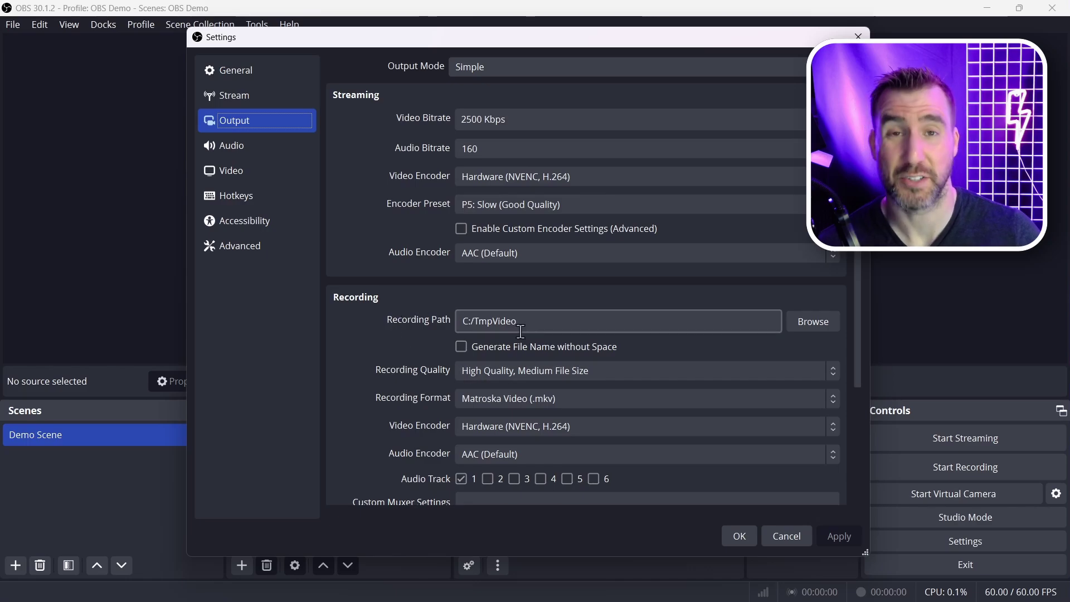
left_click(739, 535)
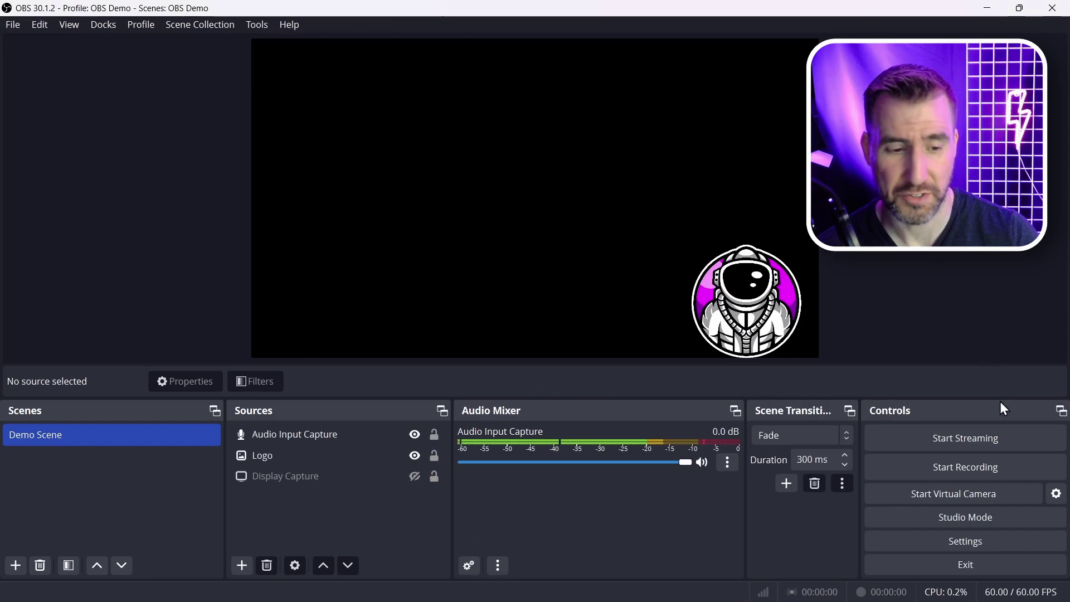
Look through the streaming services in the Stream settings, try YouTube - RTMPS as the service, and discard the change
left_click(971, 541)
left_click(253, 85)
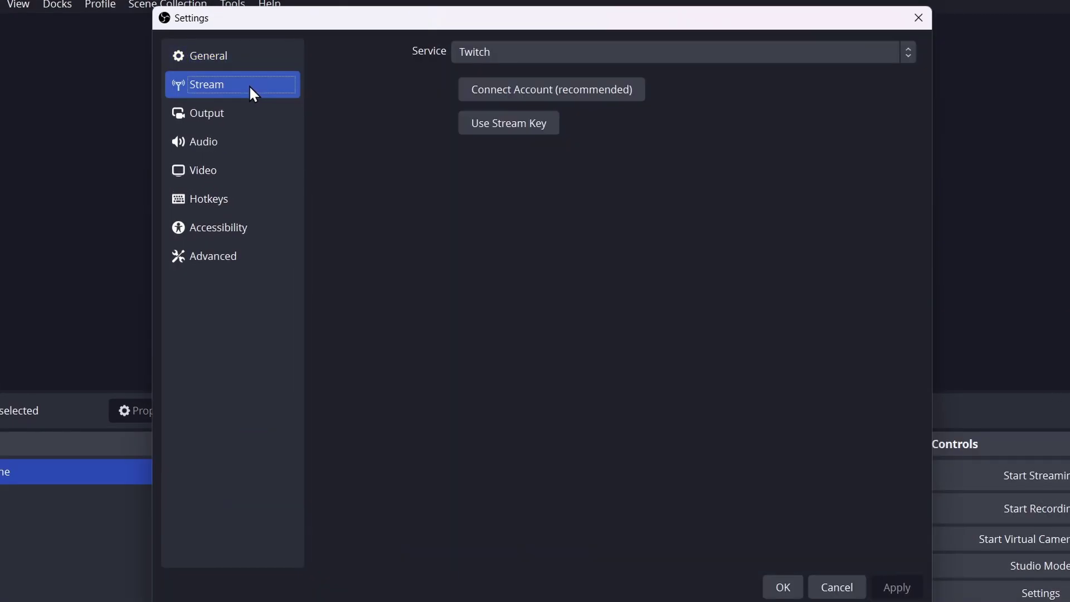
left_click(907, 52)
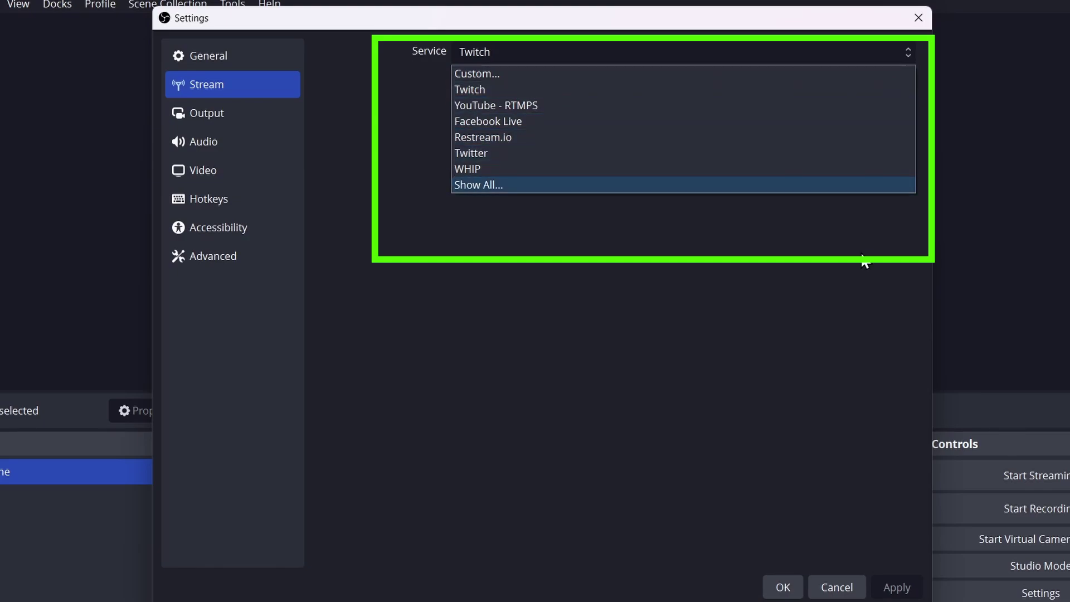
left_click(546, 105)
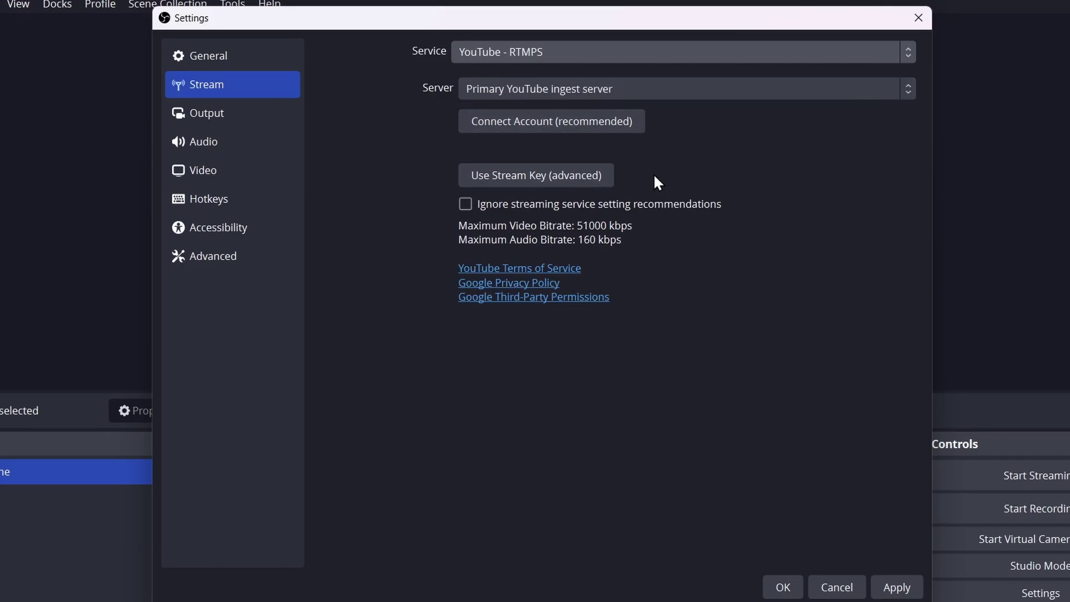
left_click(834, 585)
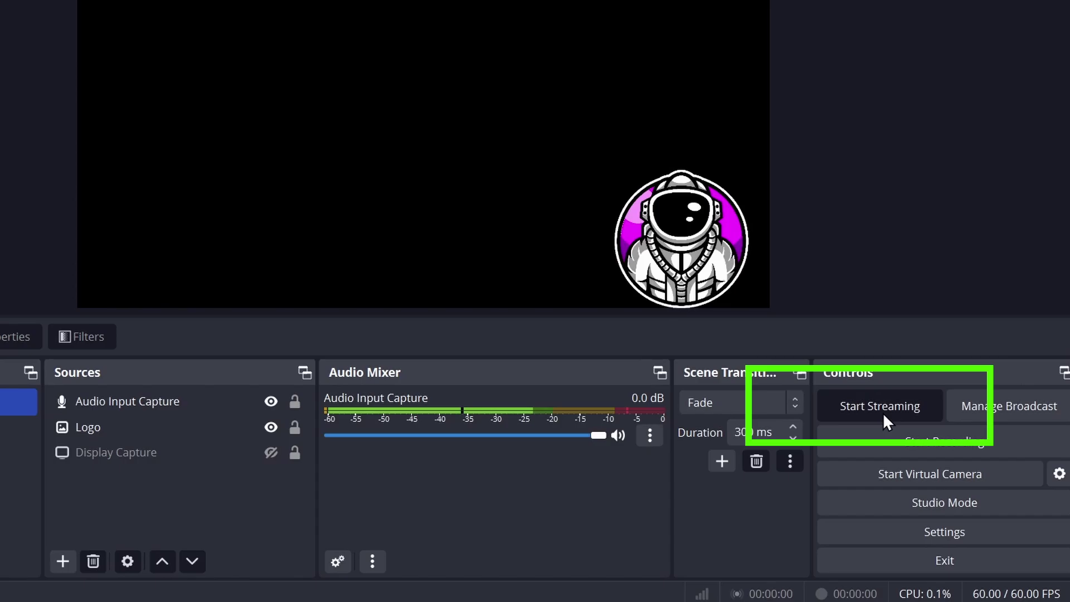
Try to start streaming, examine the new and existing broadcast options in the YouTube broadcast setup, and close it
left_click(883, 416)
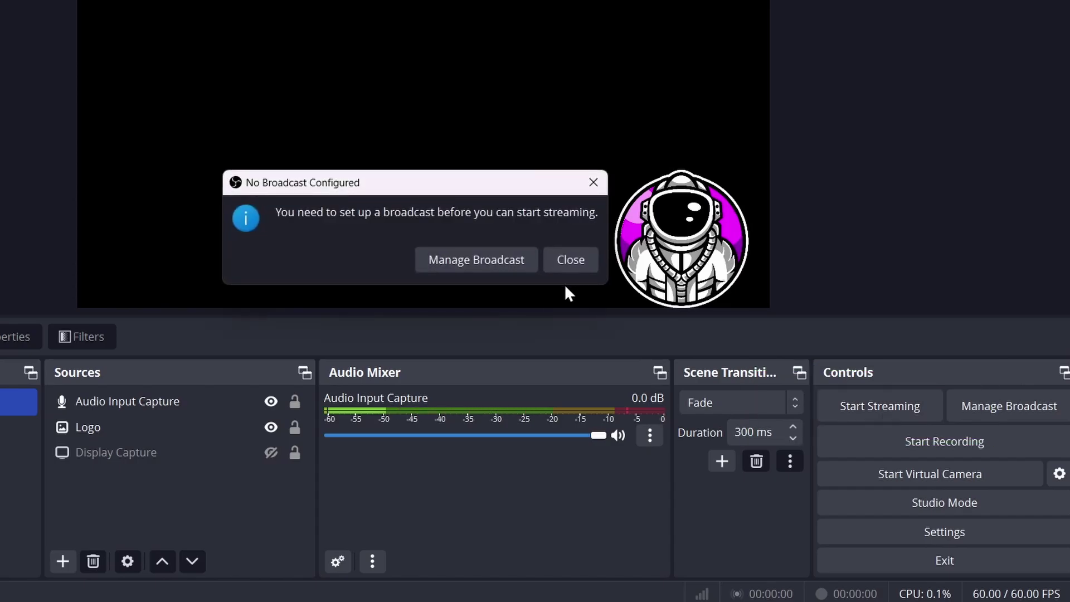
left_click(477, 262)
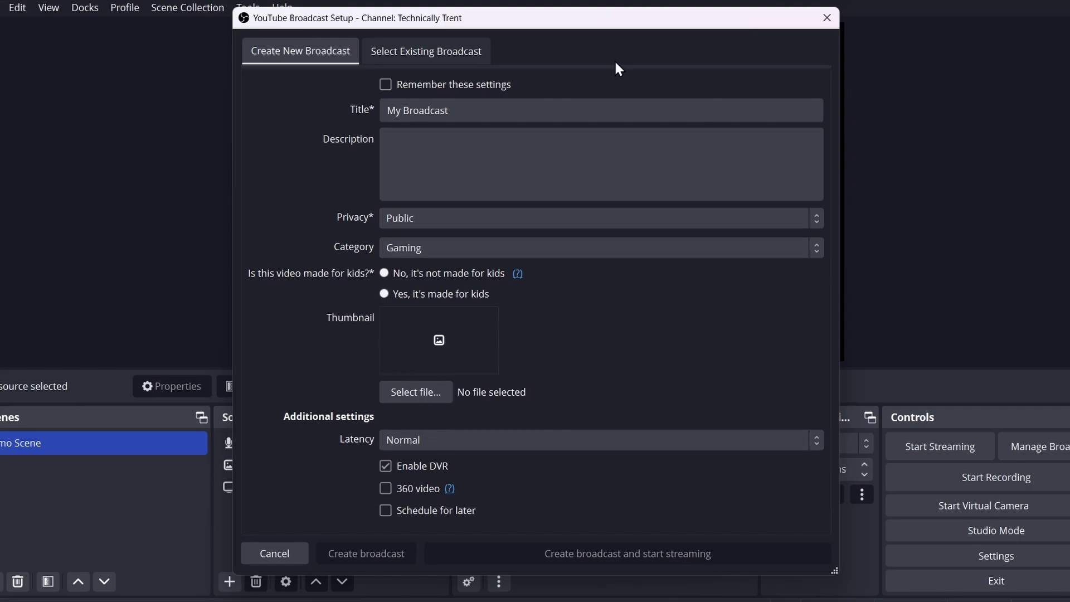
left_click(434, 55)
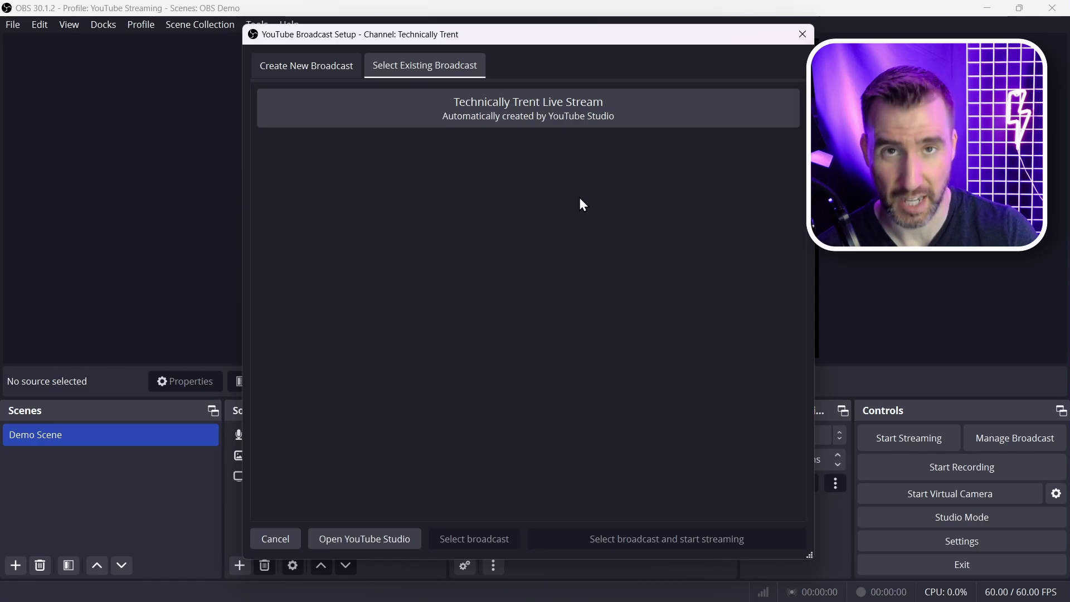
key("Escape")
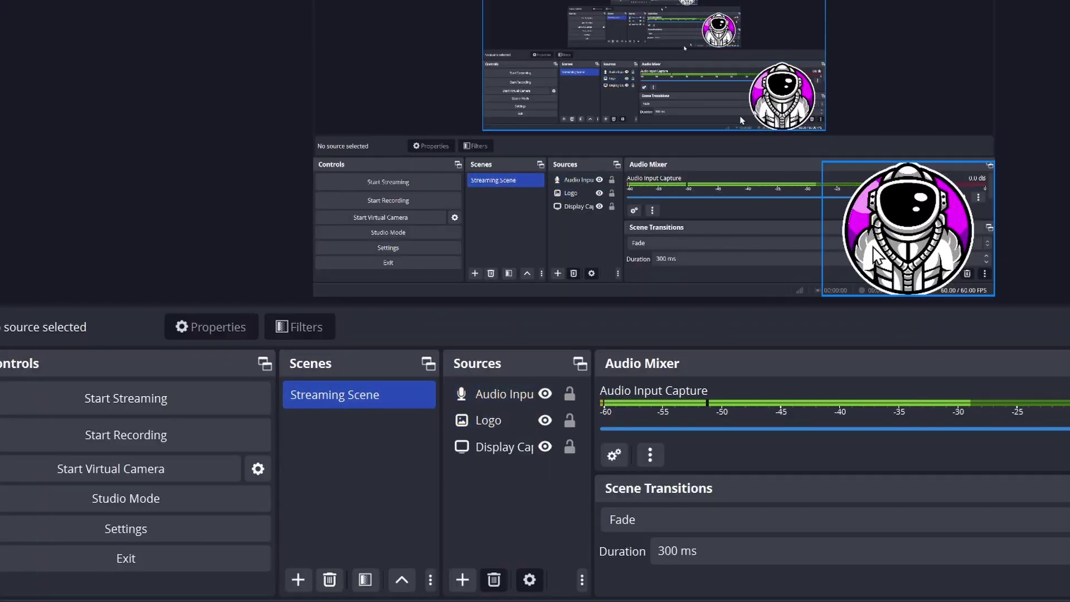
Hide the Display Capture source in the Streaming Scene
left_click(493, 447)
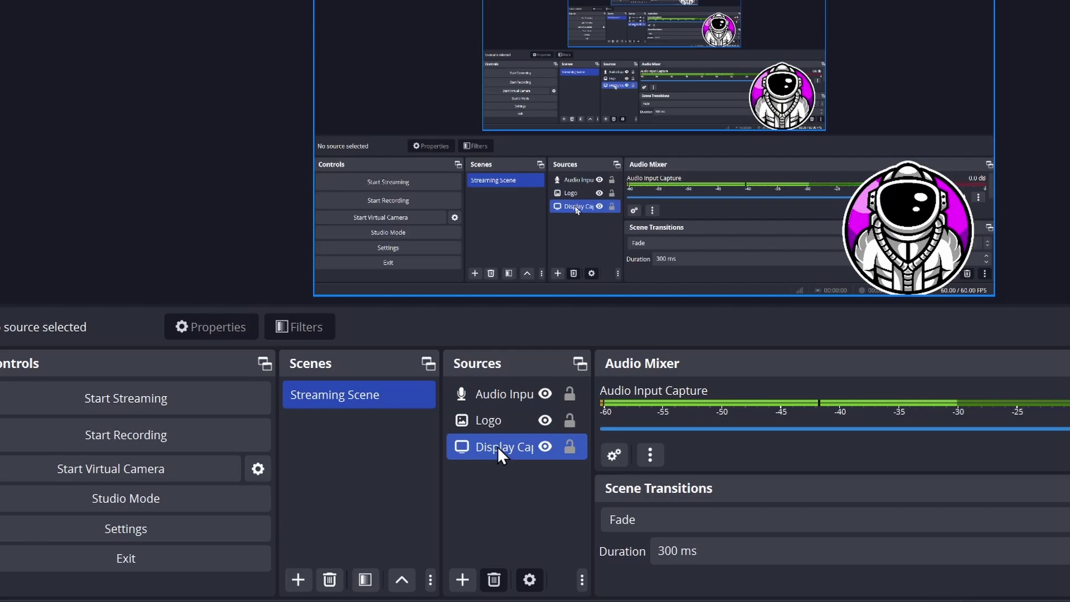
left_click(373, 457)
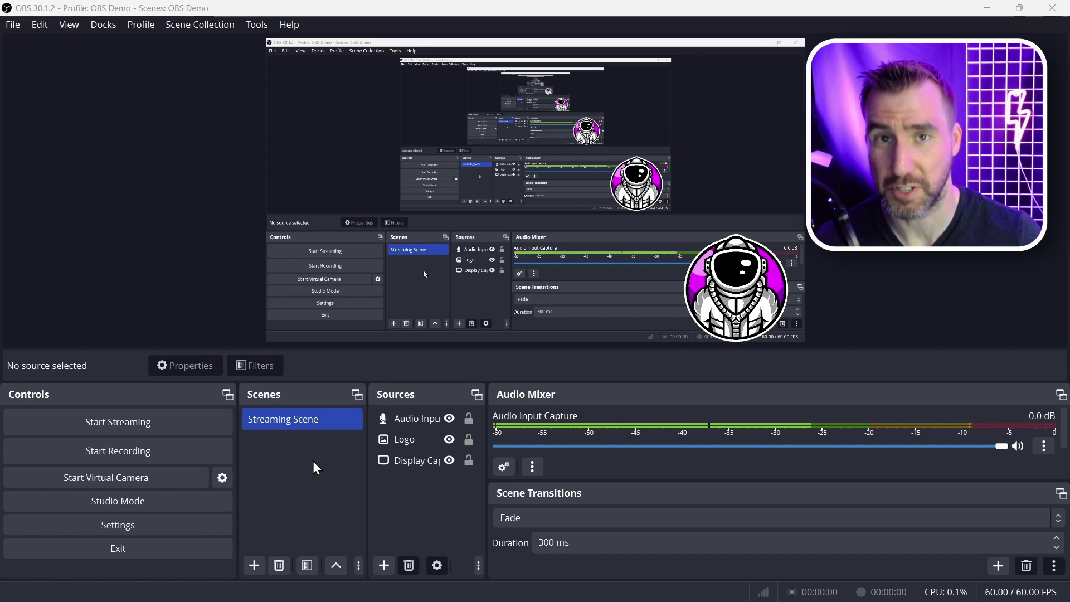
left_click(407, 460)
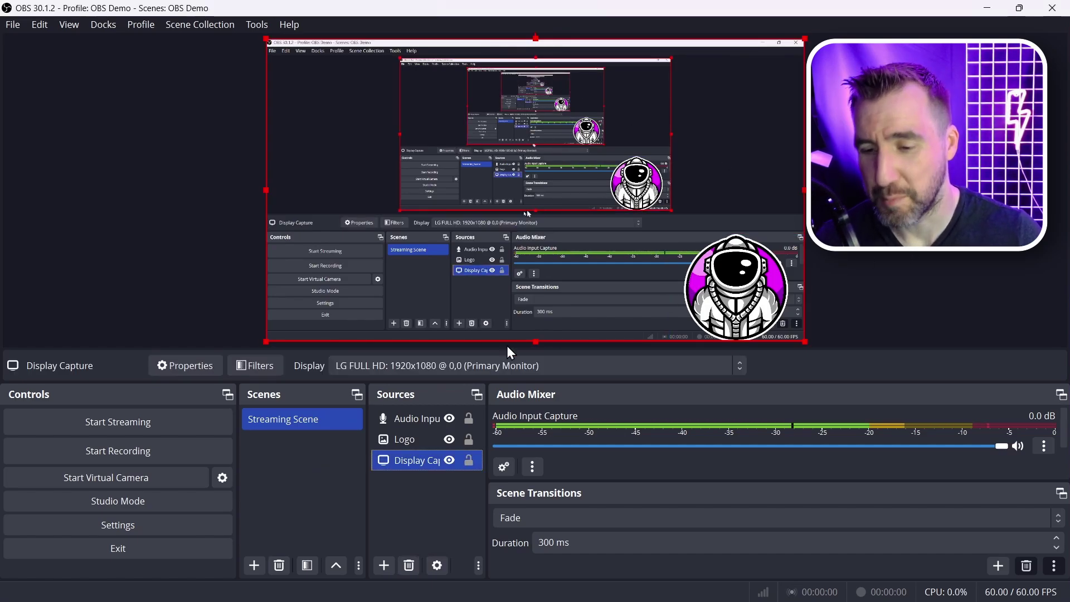
left_click(450, 460)
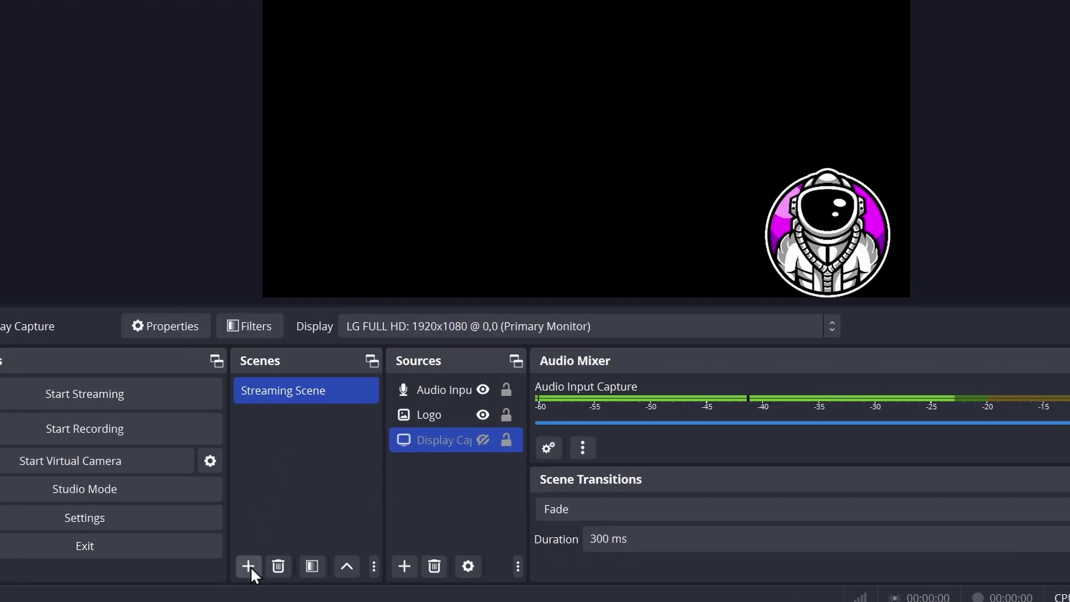
Add a new scene named "Starting Soon Video"
left_click(248, 566)
key("BackSpace")
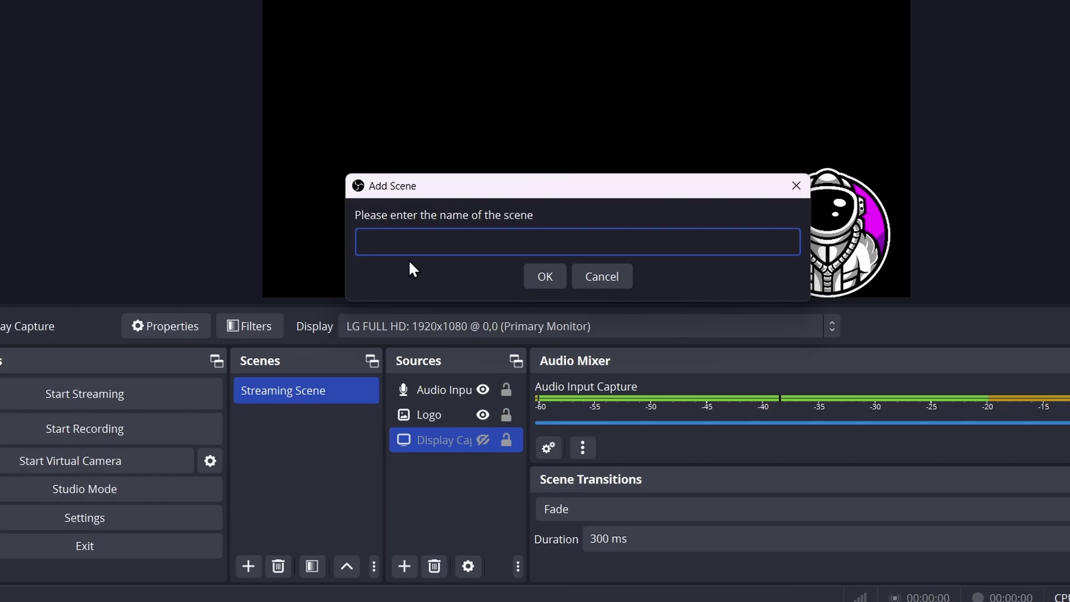
type("Starting Soon Video")
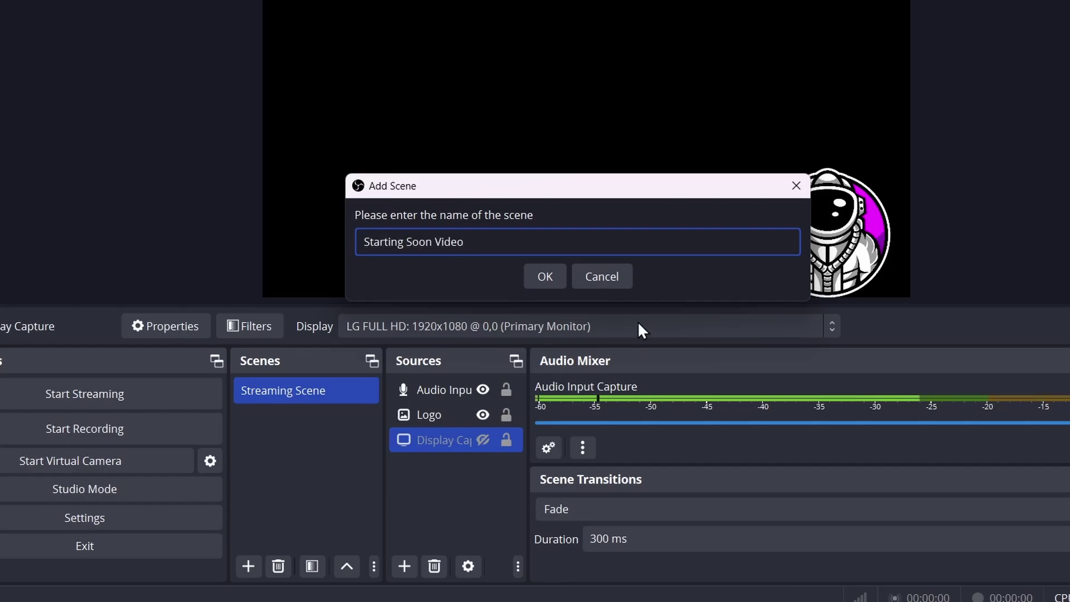
left_click(545, 276)
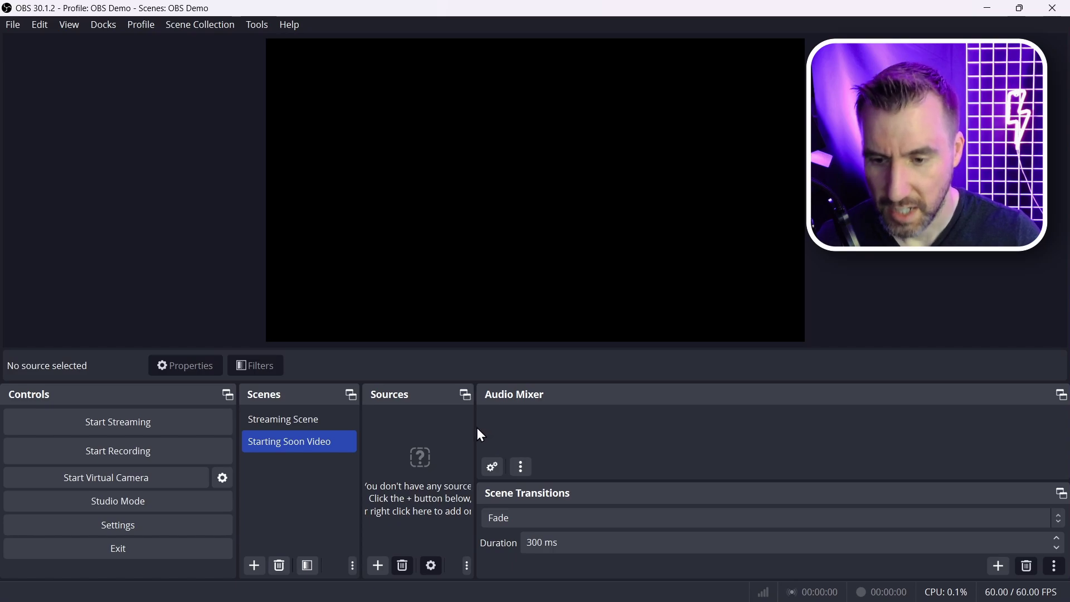
Widen the Sources dock and add a media source named "Starting Soon" to the Starting Soon Video scene
left_click_drag(477, 428, 612, 430)
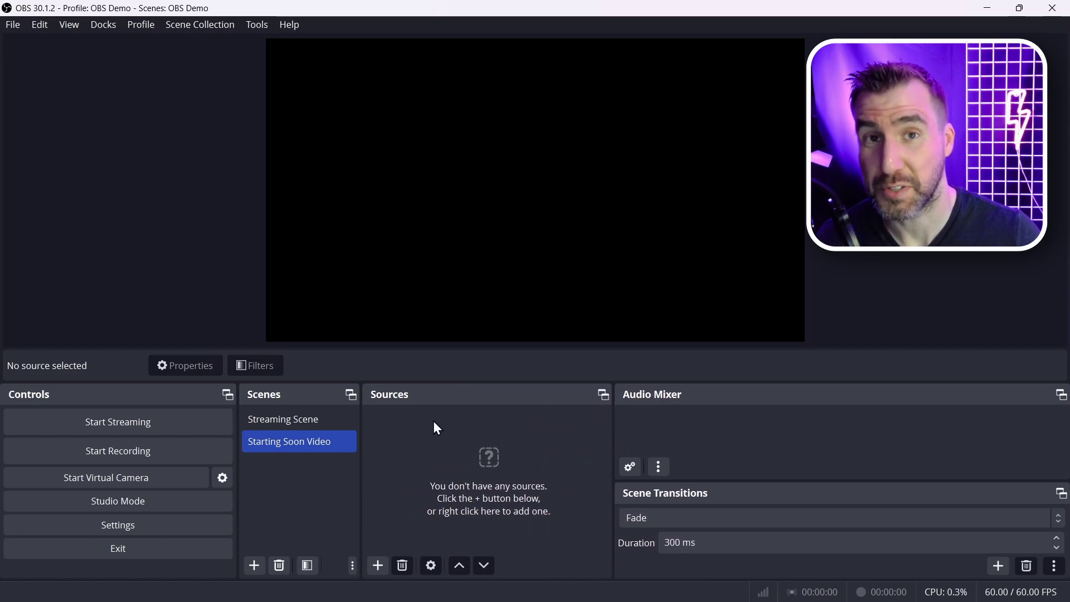
left_click(378, 565)
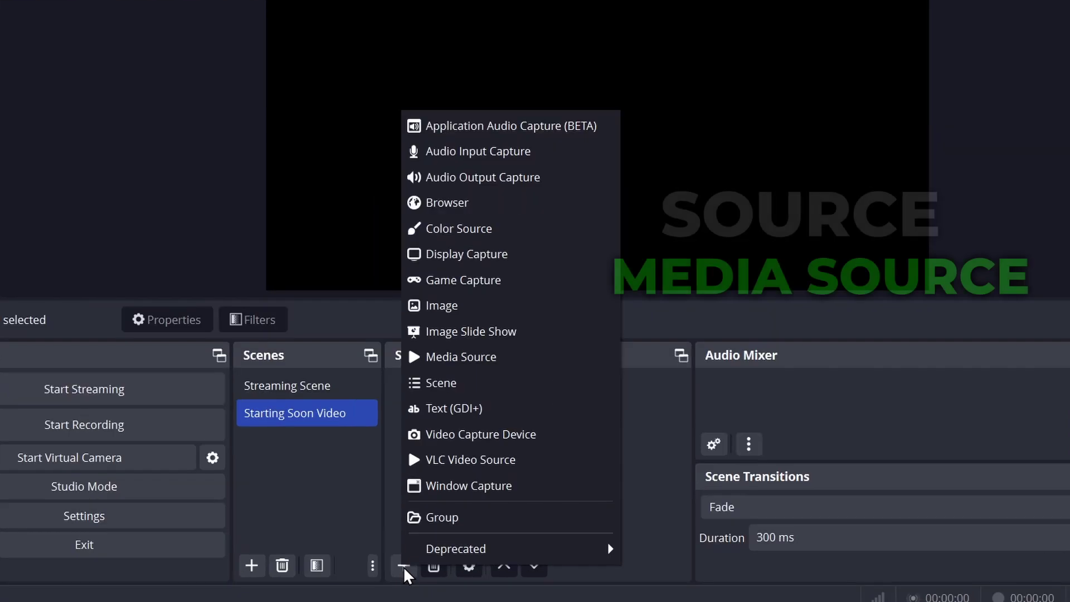
left_click(477, 355)
type("Starting Soon")
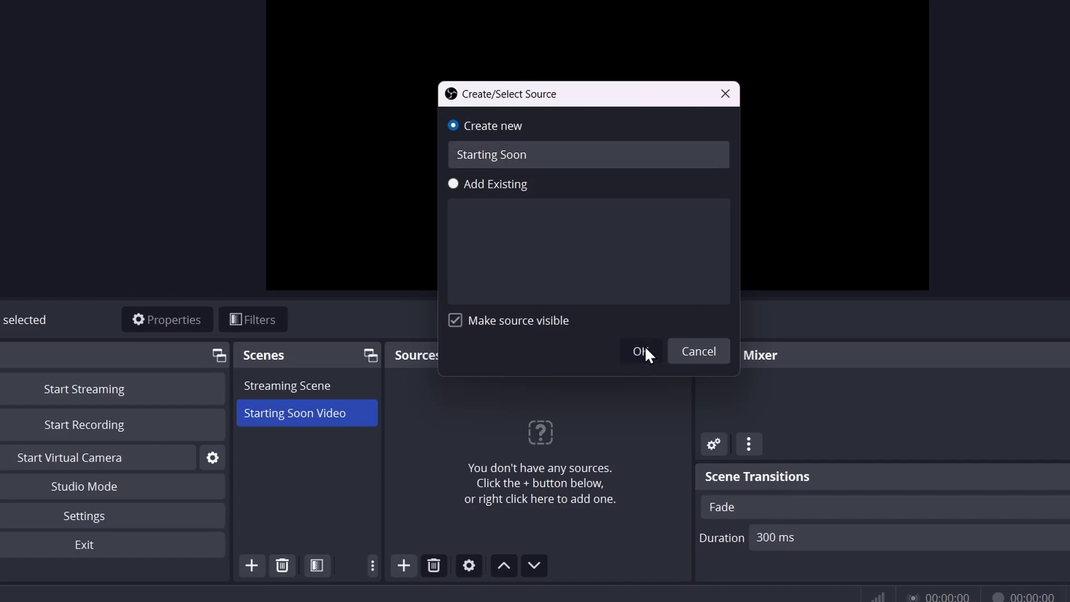
left_click(644, 347)
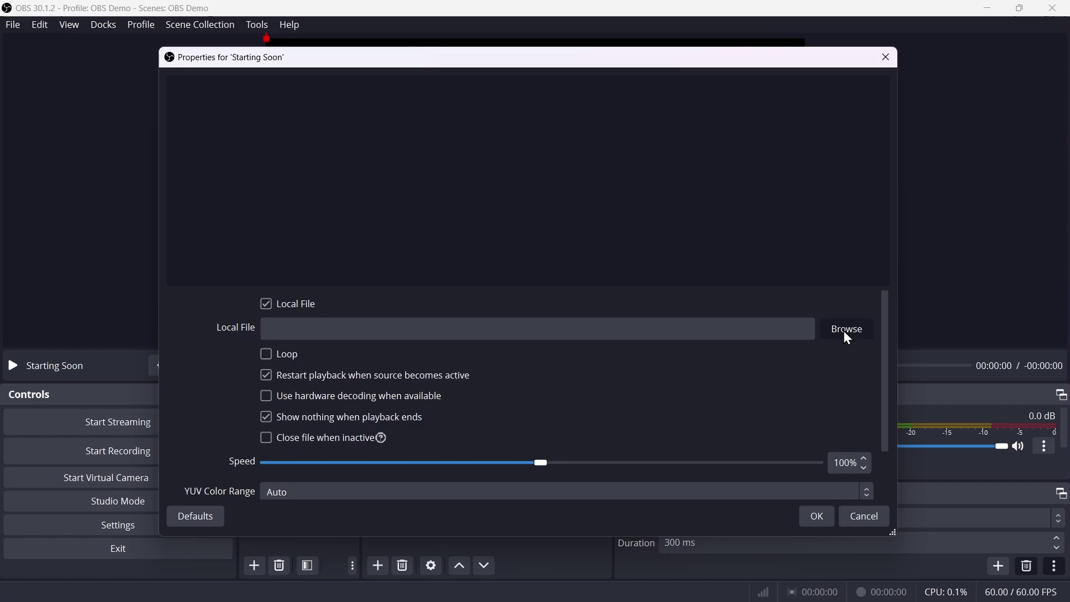
left_click(844, 330)
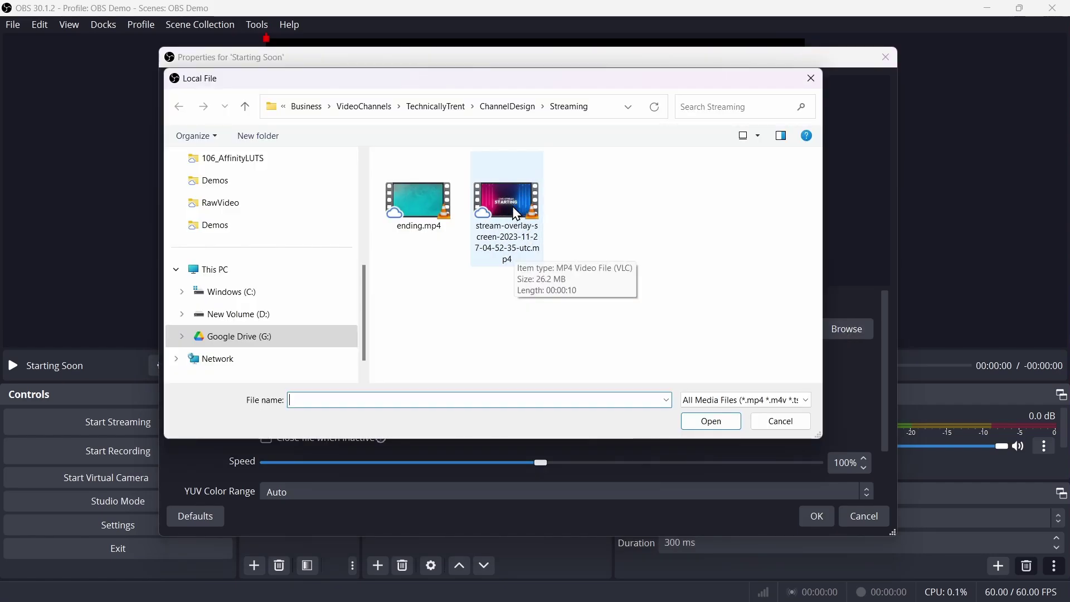
left_click(505, 219)
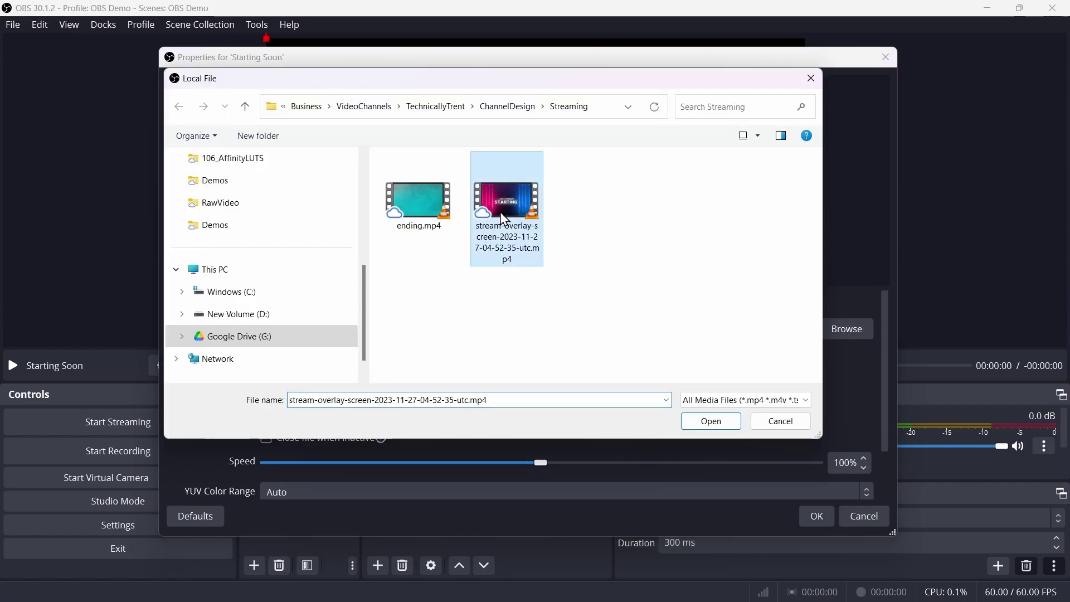
left_click(711, 421)
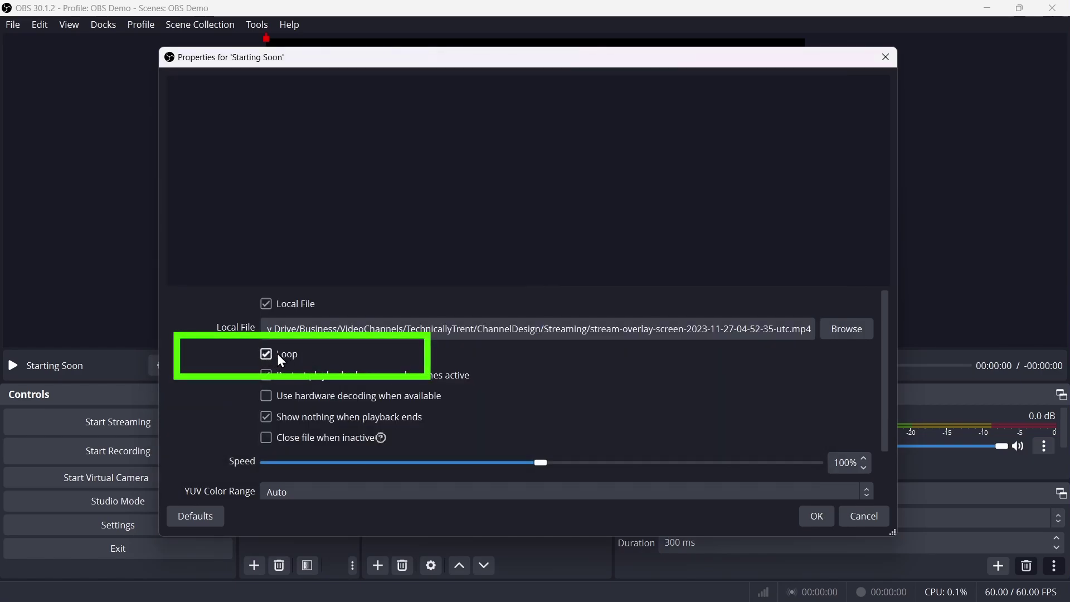
scroll(598, 394, "down", 2)
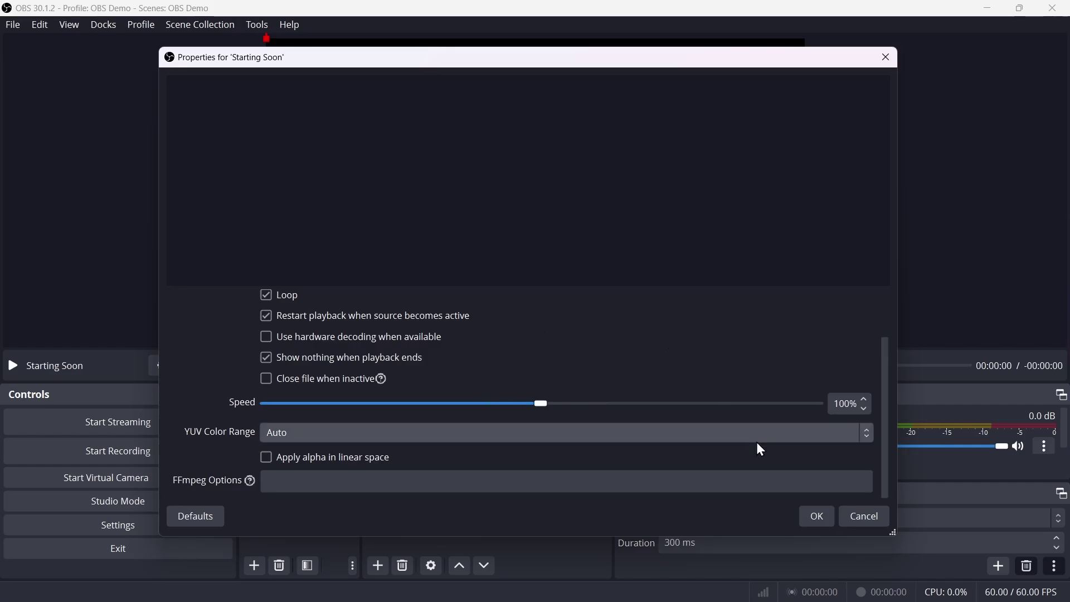
left_click(817, 518)
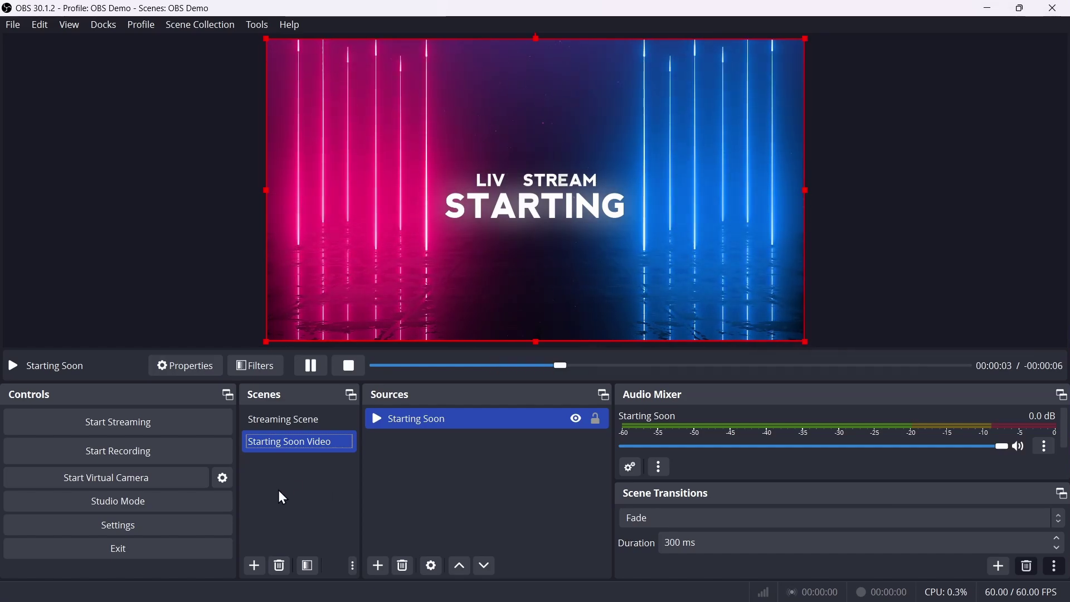
Enable Studio Mode, load Streaming Scene into the preview and transition it to the program output
left_click(167, 508)
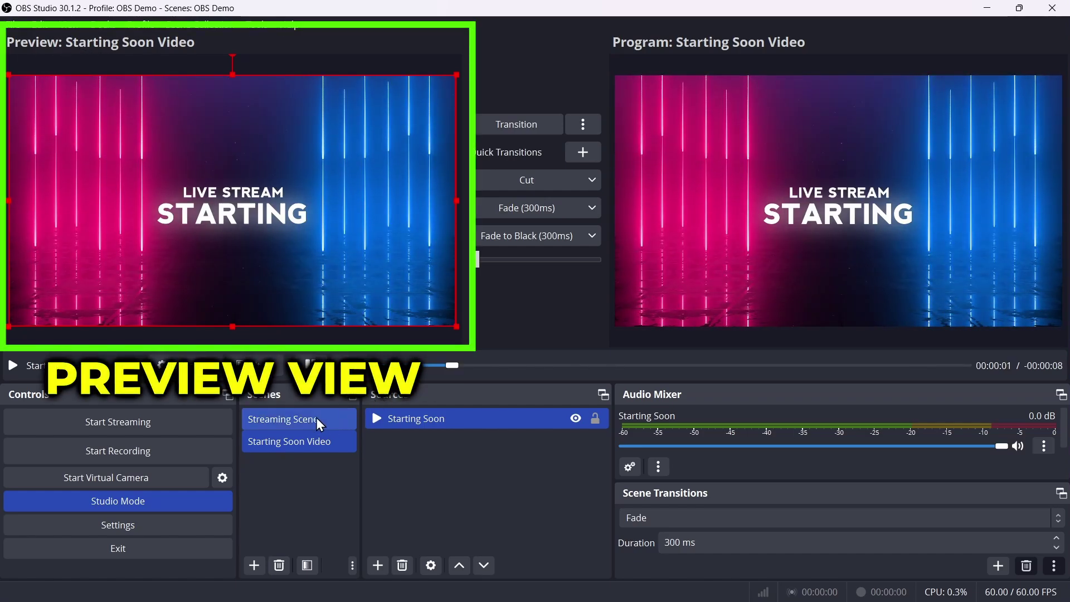
left_click(291, 419)
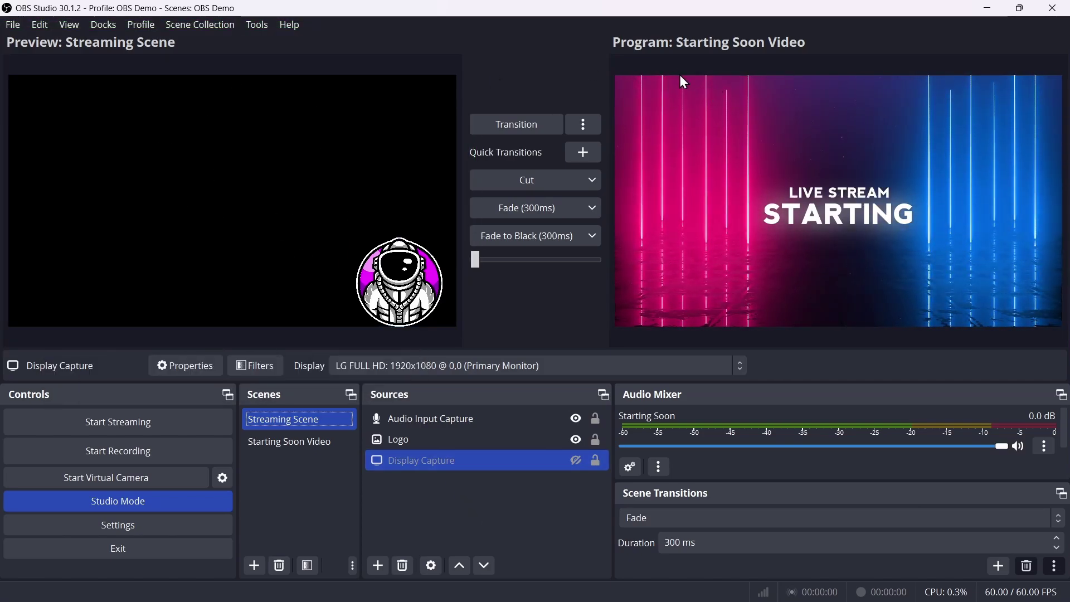
left_click(519, 125)
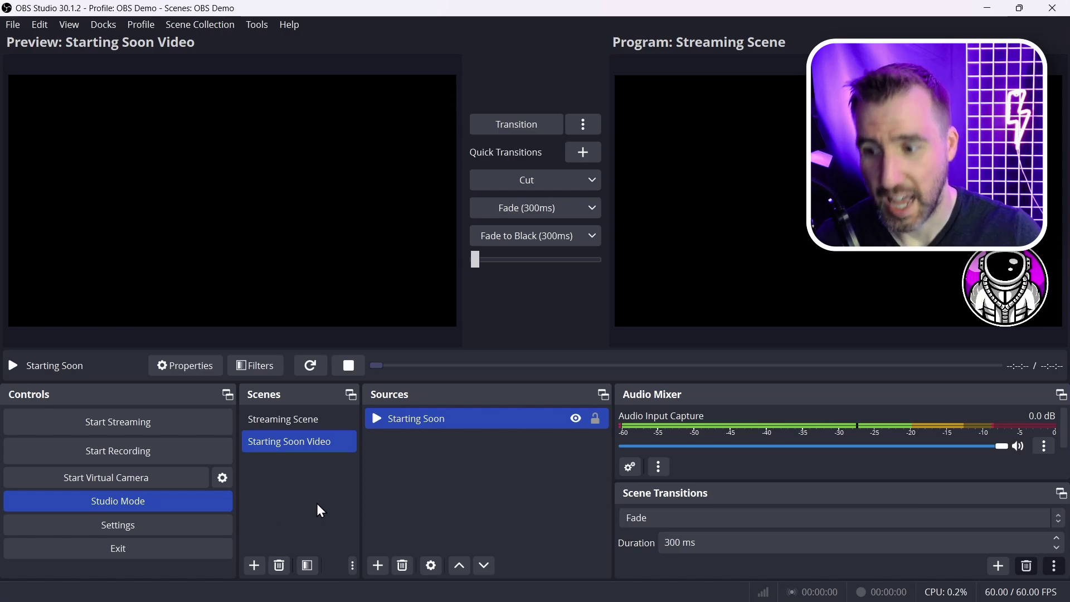
Add a new scene named "Title Scene"
left_click(254, 565)
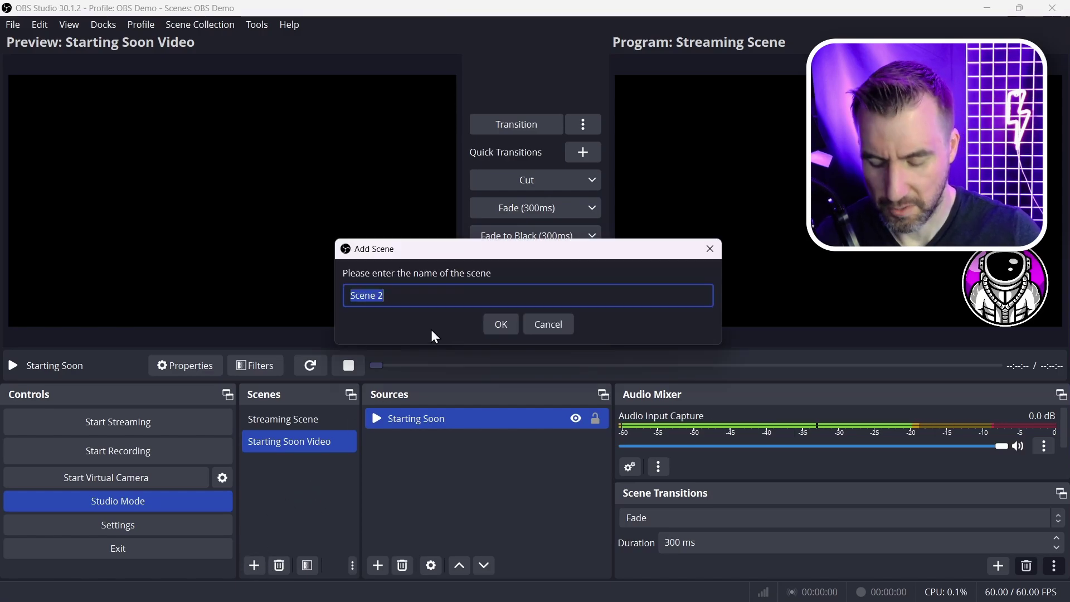
type("Title Scene")
key("Return")
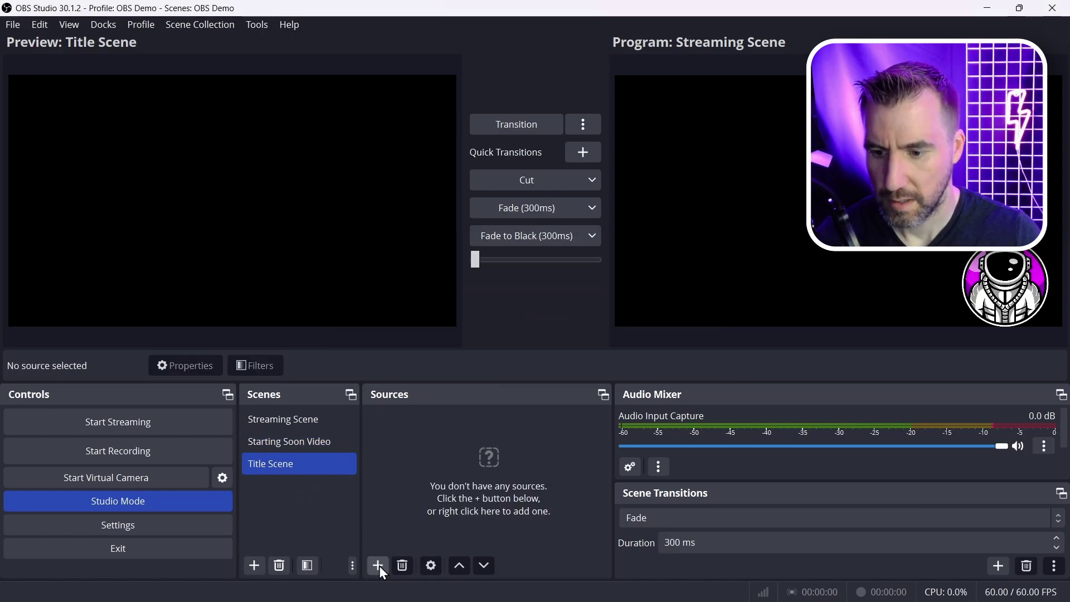
Add an image source to Title Scene using Thumbnail_June_23_2024_v2.png and enlarge it to fill the canvas
left_click(378, 566)
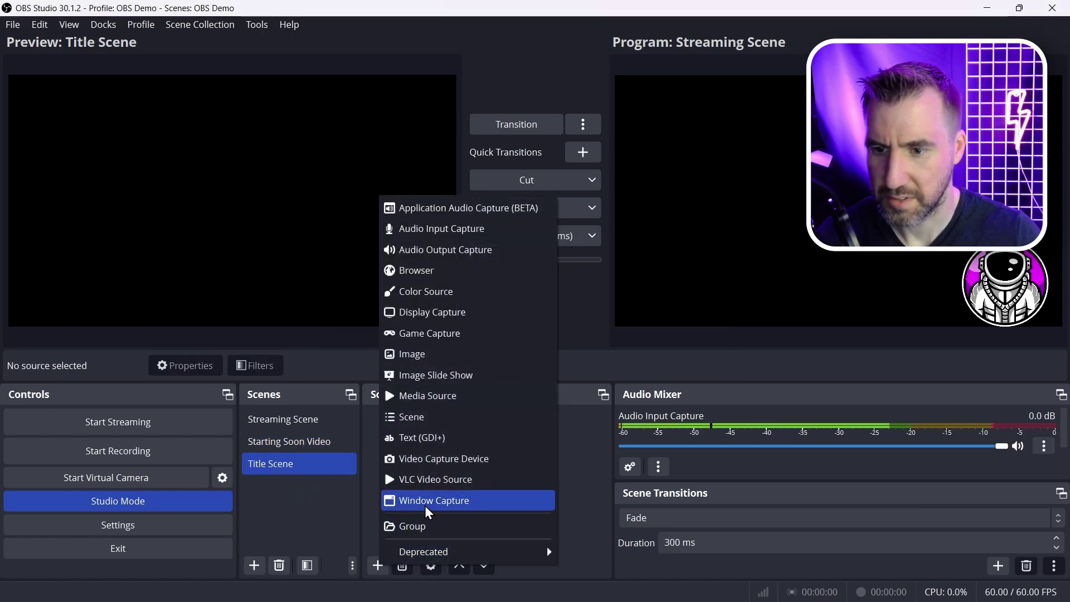
left_click(429, 354)
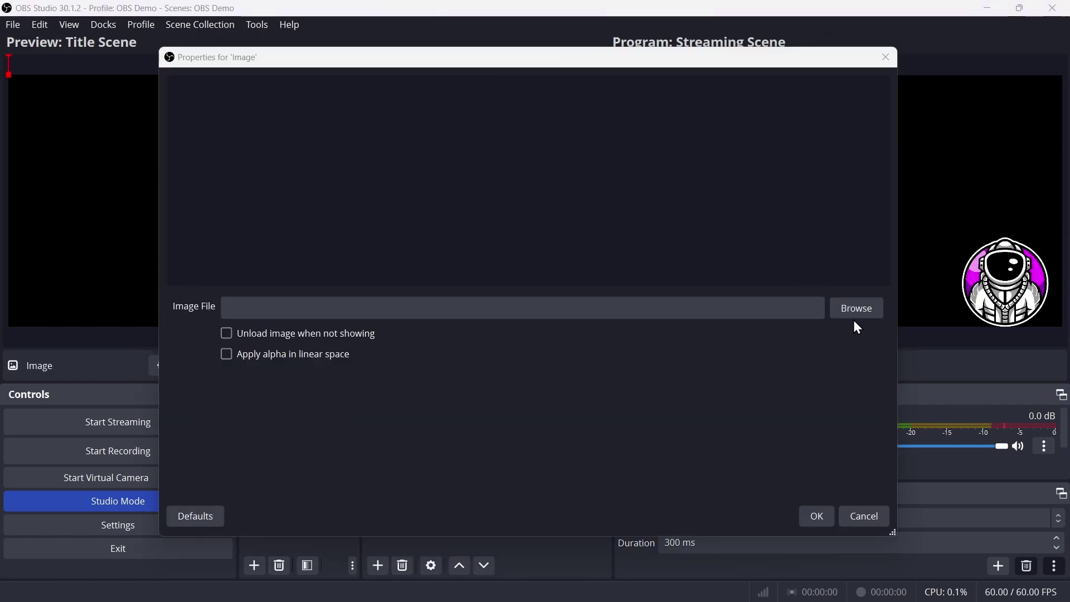
left_click(853, 315)
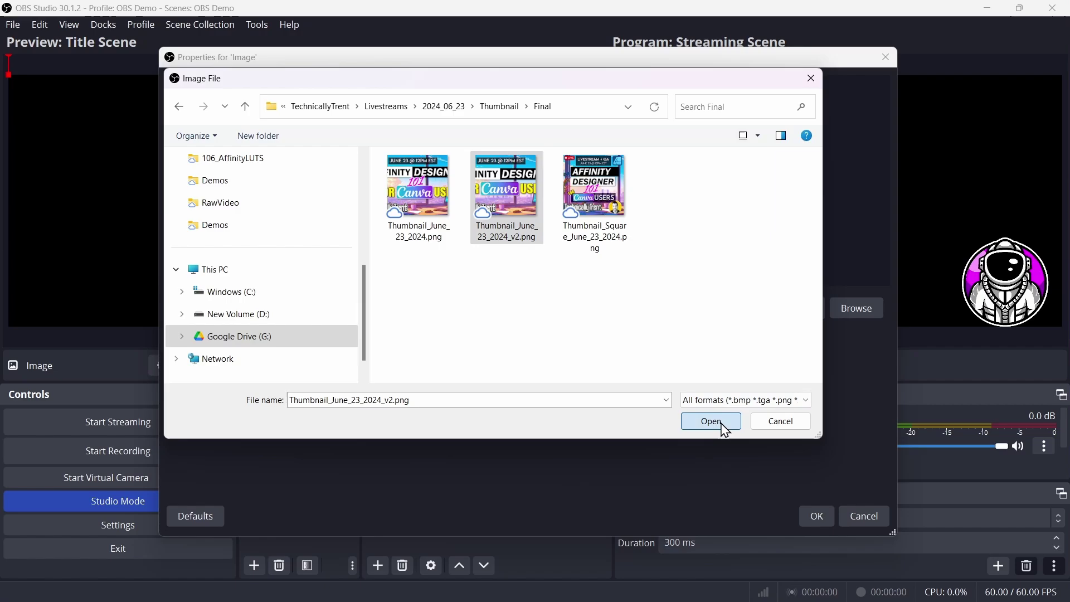
left_click(716, 422)
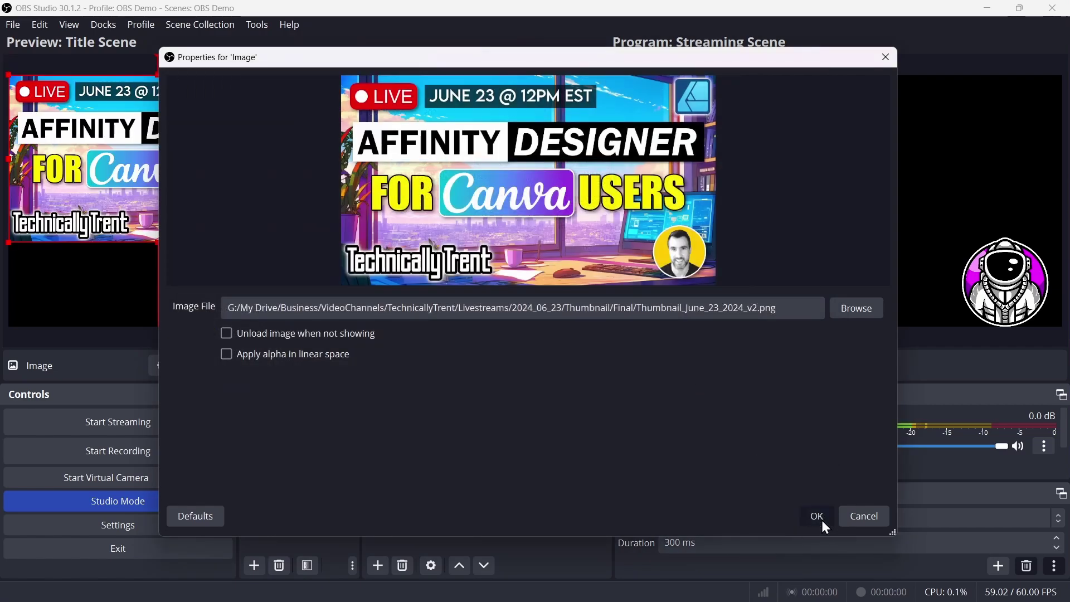
left_click(817, 518)
left_click_drag(308, 242, 411, 319)
left_click_drag(411, 319, 457, 326)
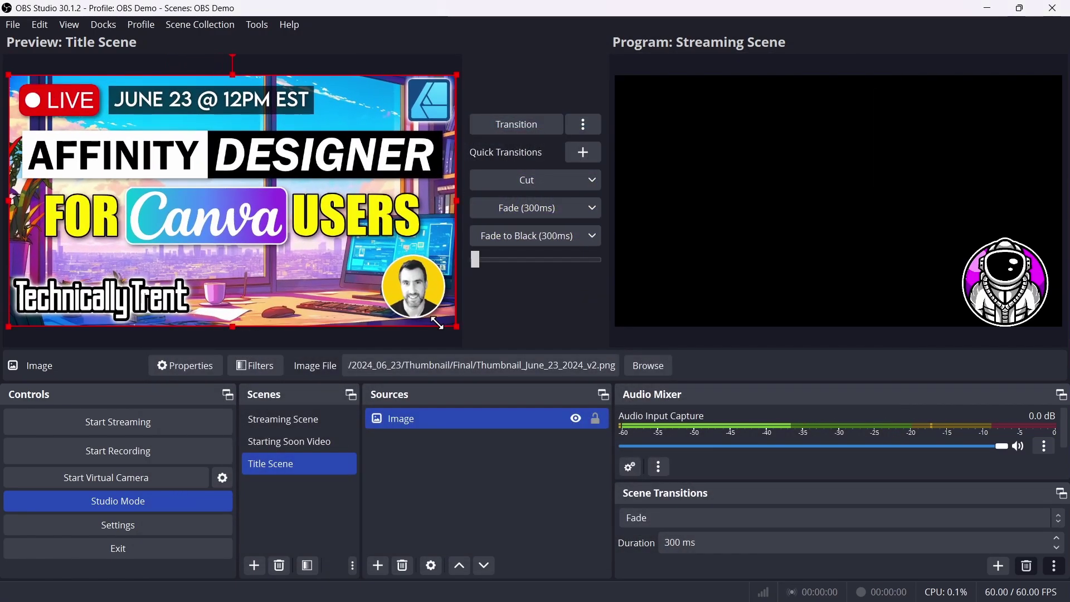
Transition Starting Soon Video, Title Scene and Streaming Scene in turn from the preview to the program output
left_click(296, 446)
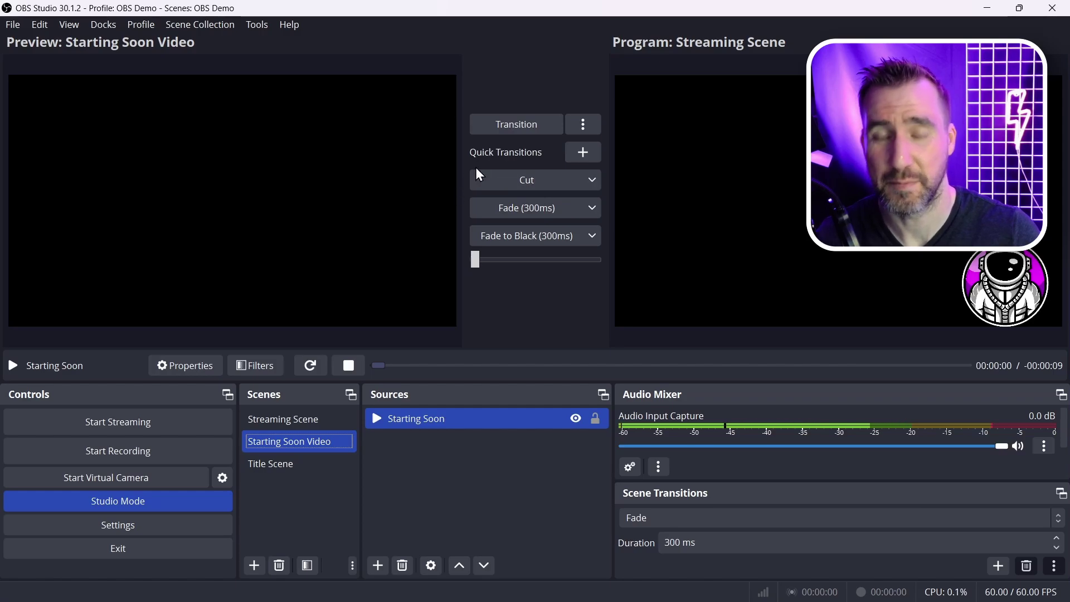
left_click(546, 125)
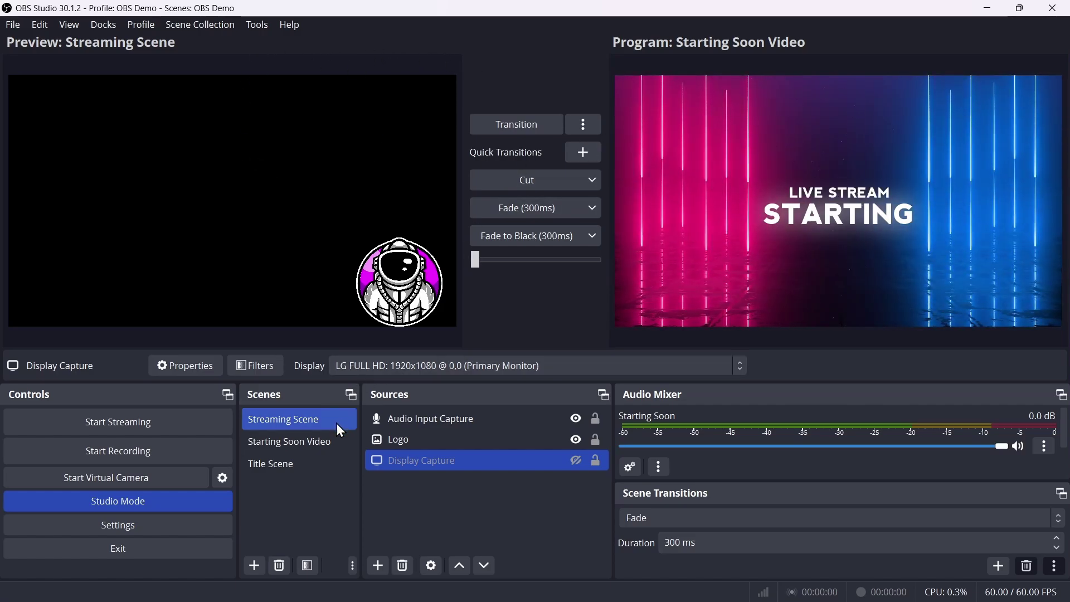
left_click(312, 462)
left_click(290, 464)
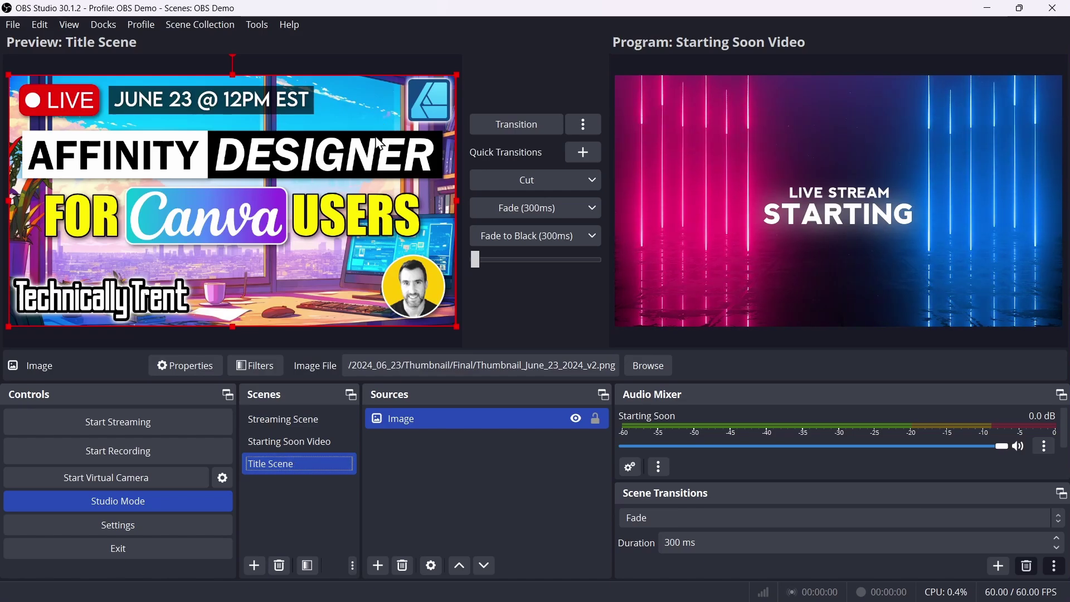
key("Escape")
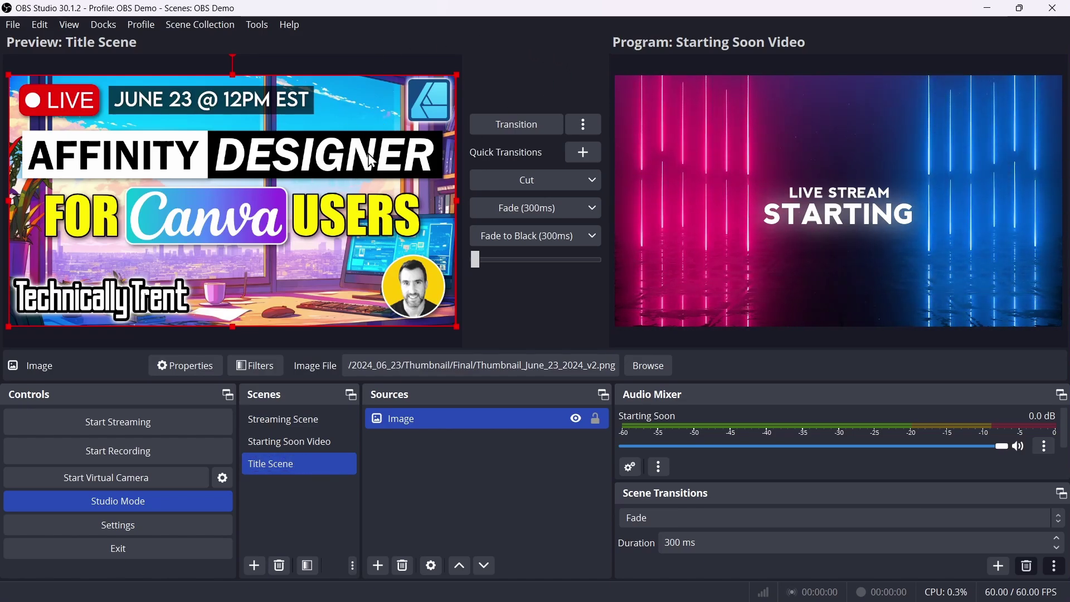
left_click(524, 125)
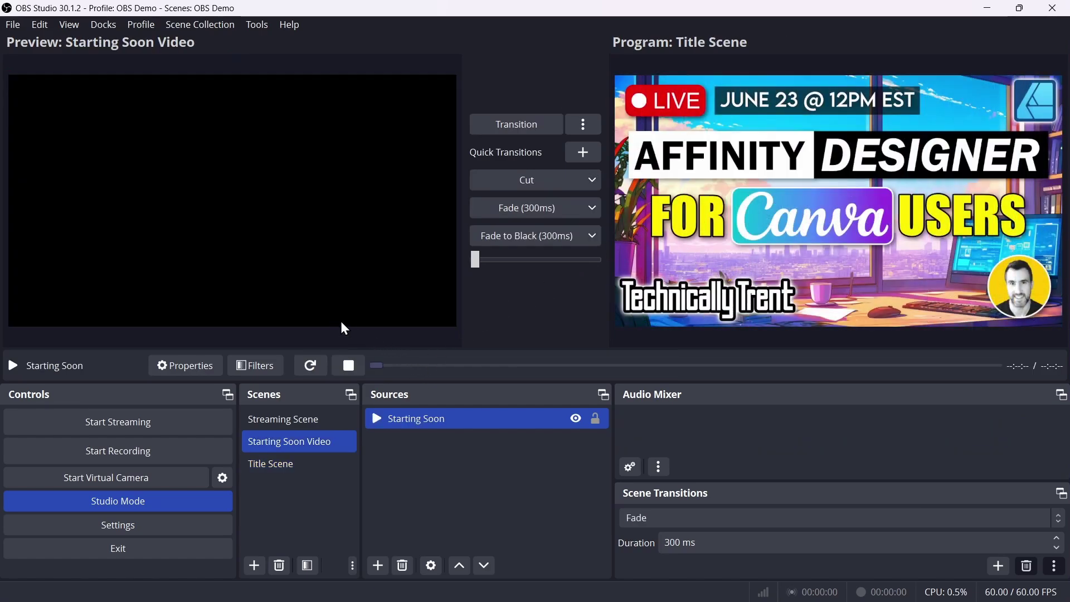
left_click(289, 418)
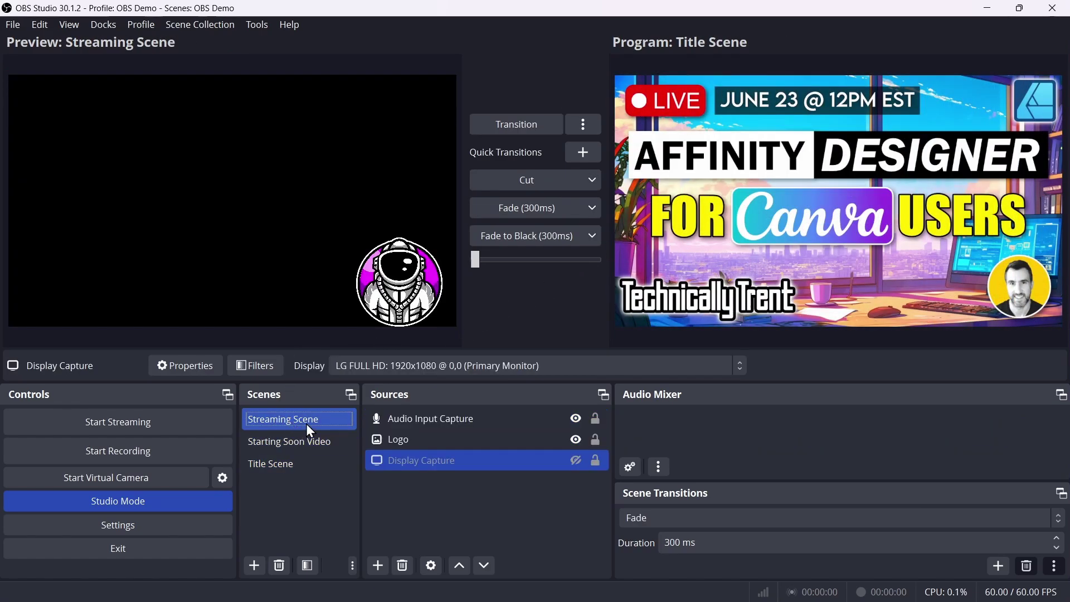
left_click(514, 126)
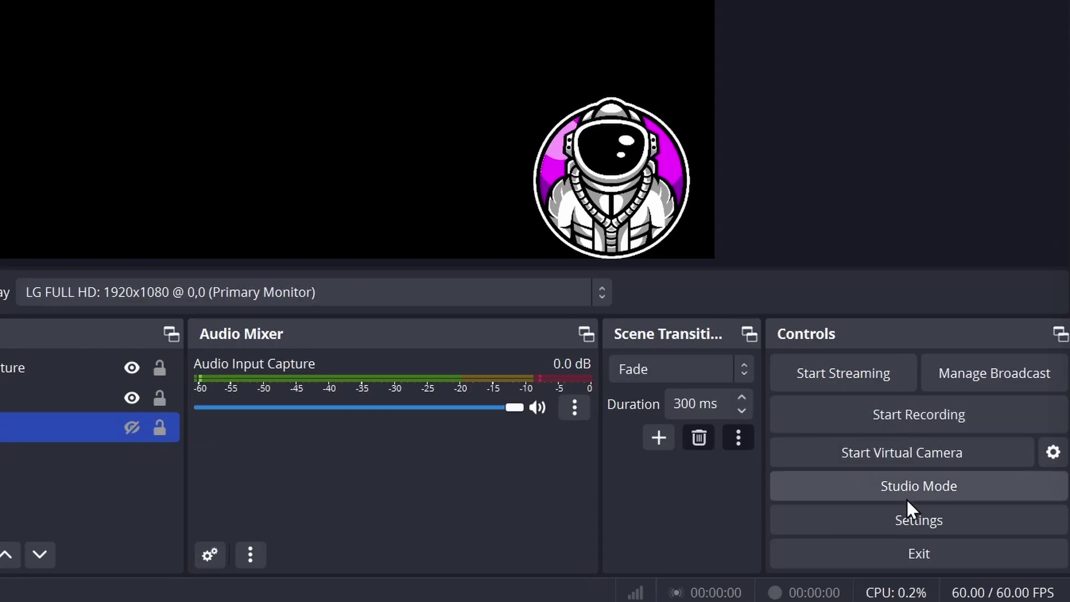
Look through the General settings and the streaming services offered in the Stream settings
left_click(918, 520)
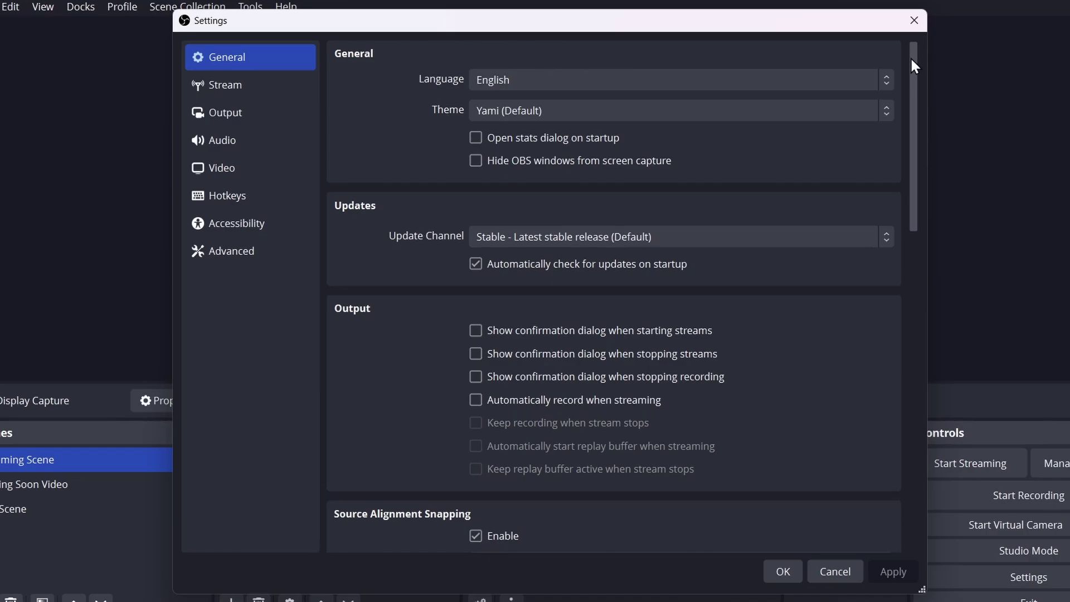
key("Down")
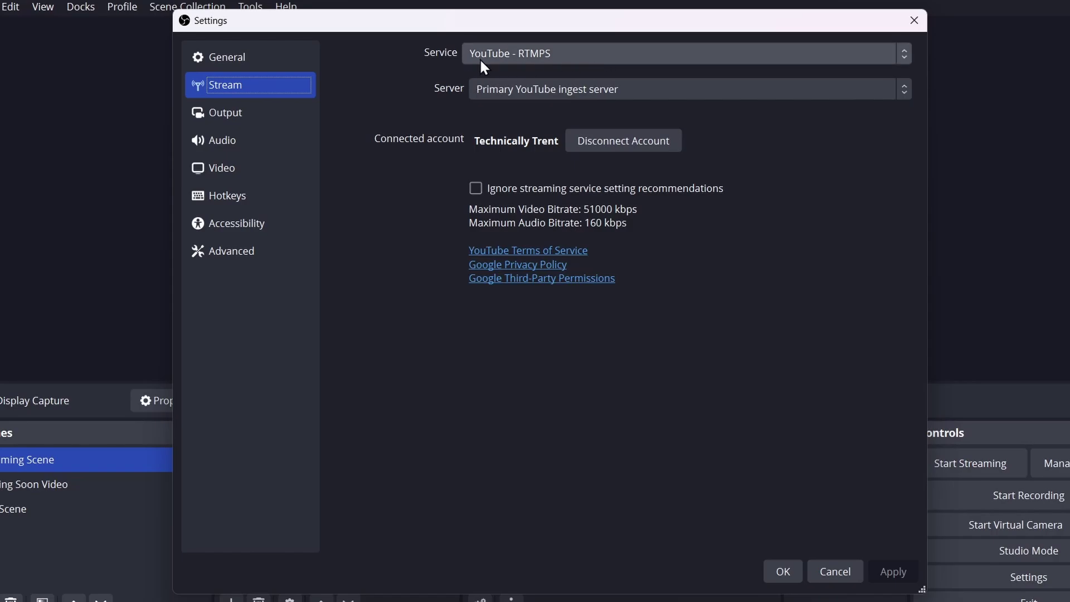
left_click(883, 55)
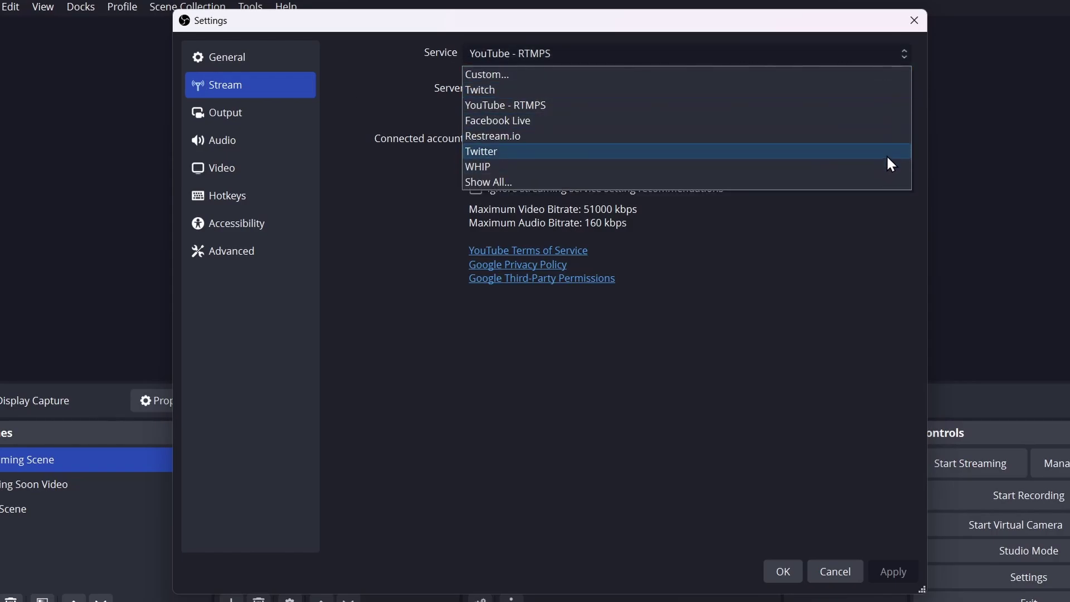
Review the Output settings for streaming and recording, including the available recording formats, leaving the format unchanged
left_click(250, 113)
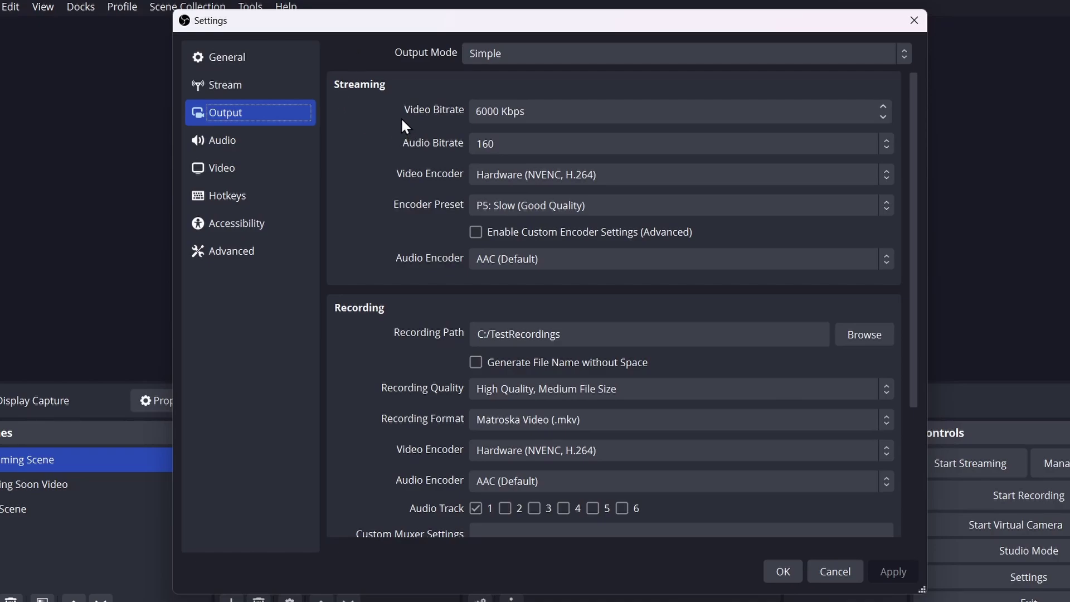
scroll(375, 145, "down", 1)
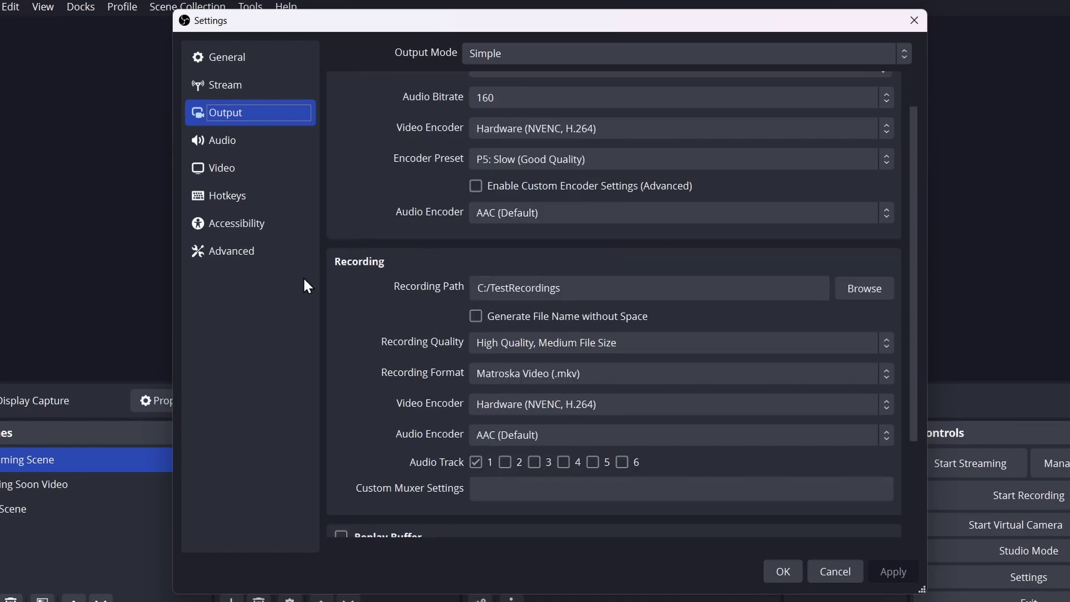
left_click(886, 370)
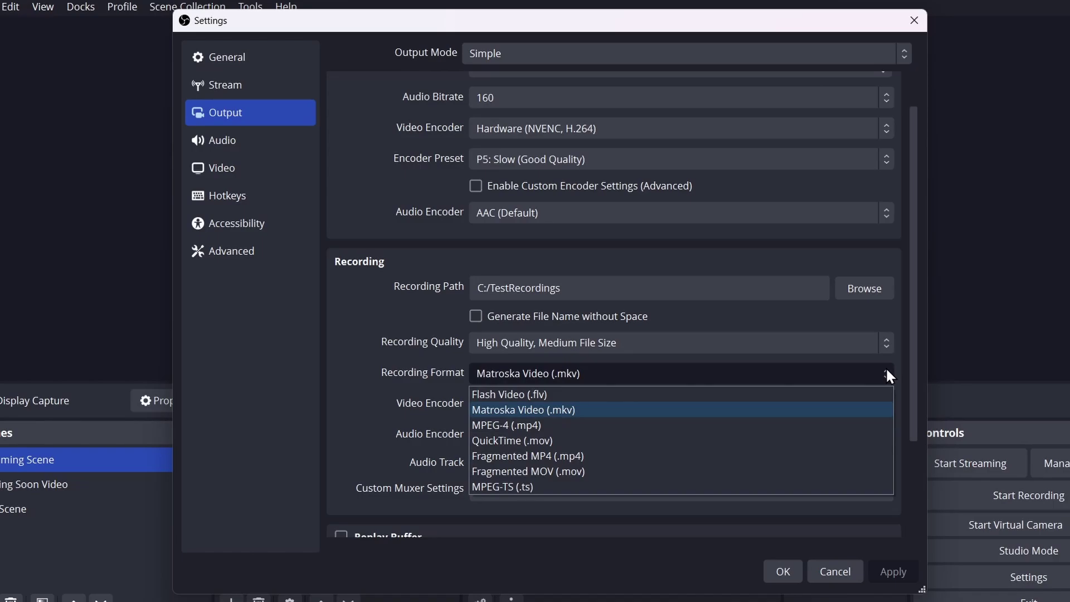
left_click(483, 362)
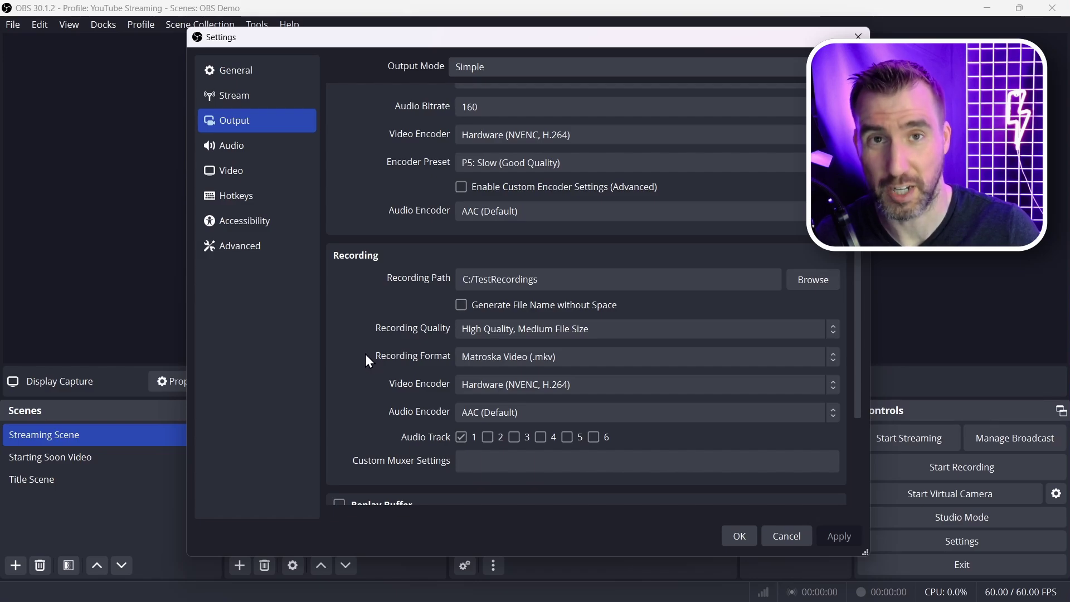
left_click(502, 358)
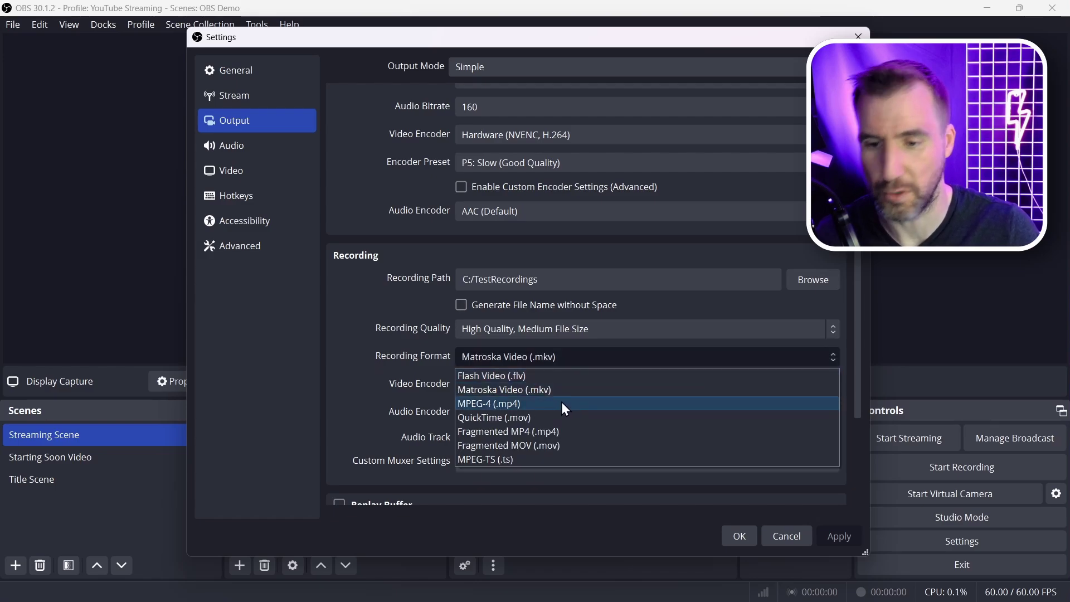
key("Escape")
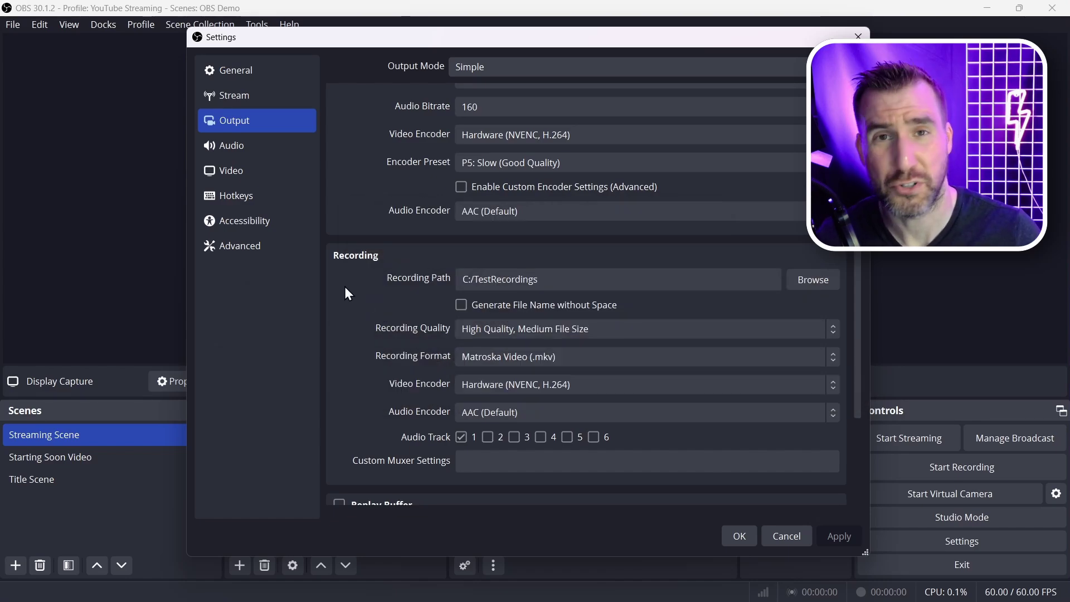
Review the Video, Hotkeys, Accessibility and Advanced settings, including recording filename formatting and stream delay
key("Down")
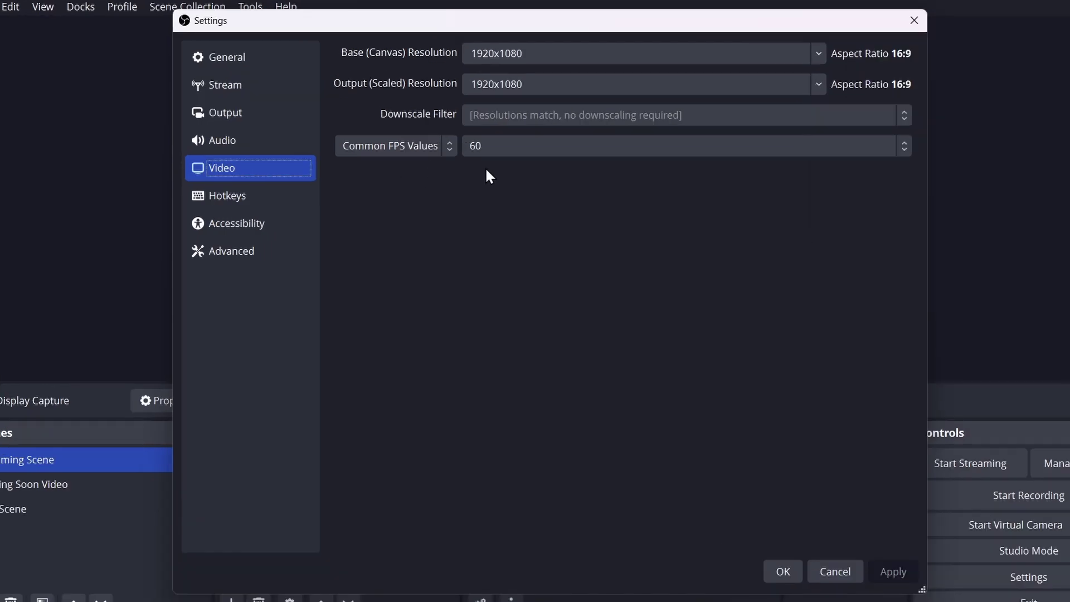
key("Down")
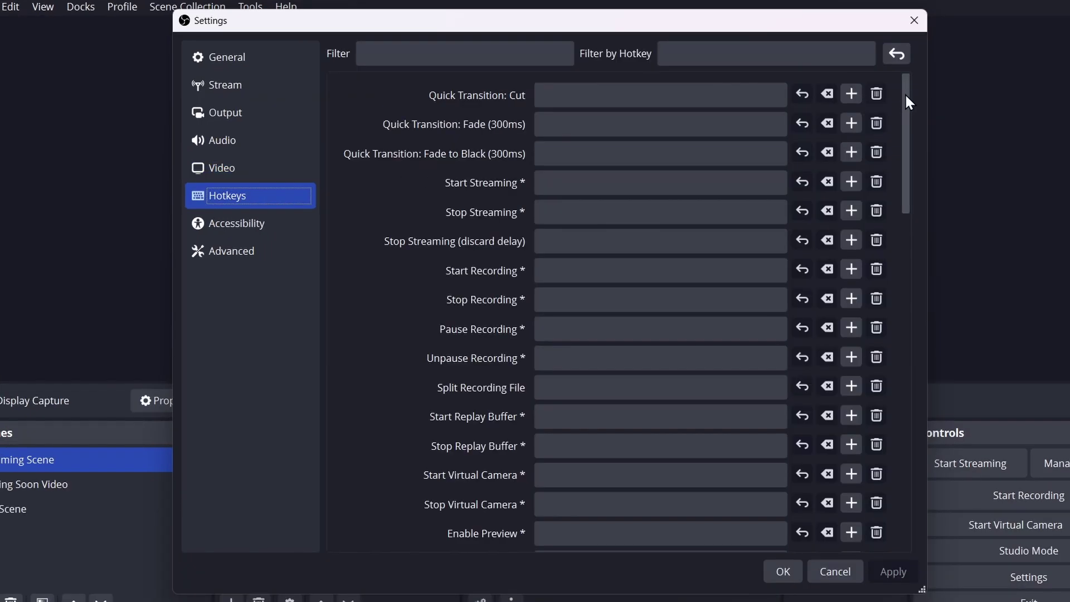
mouse_move(905, 91)
left_mouse_down()
mouse_move(929, 223)
mouse_move(945, 452)
mouse_move(941, 218)
mouse_move(919, 93)
left_mouse_up()
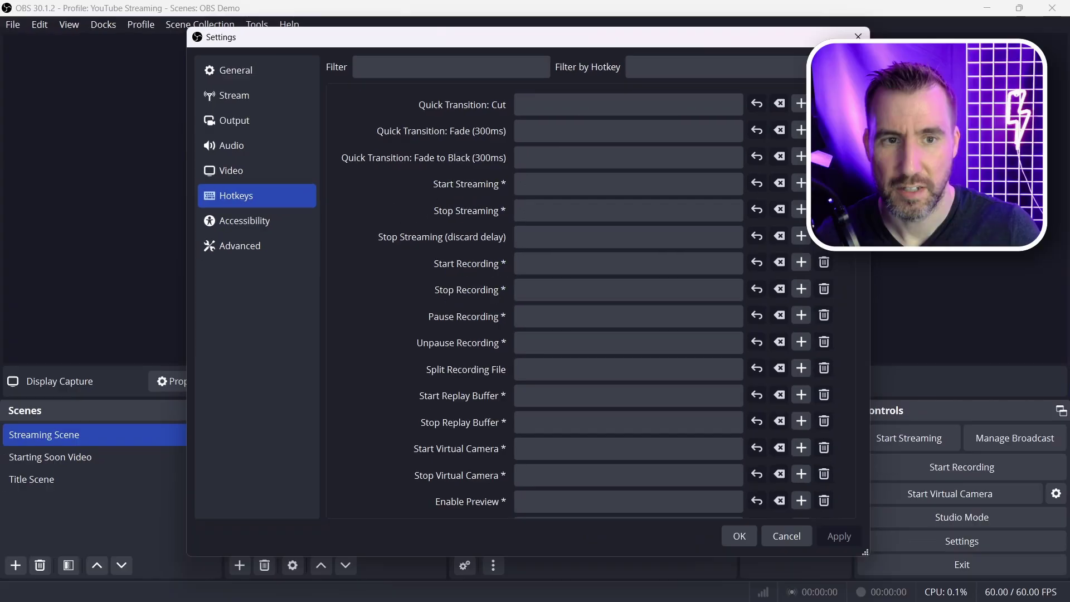
scroll(417, 199, "down", 3)
scroll(613, 278, "down", 5)
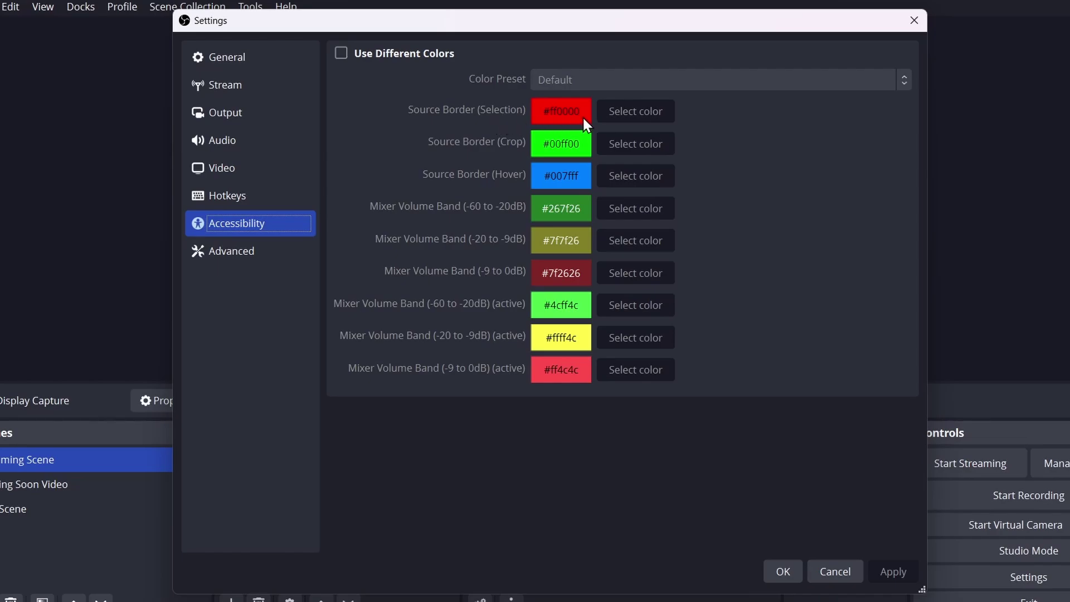
key("Down")
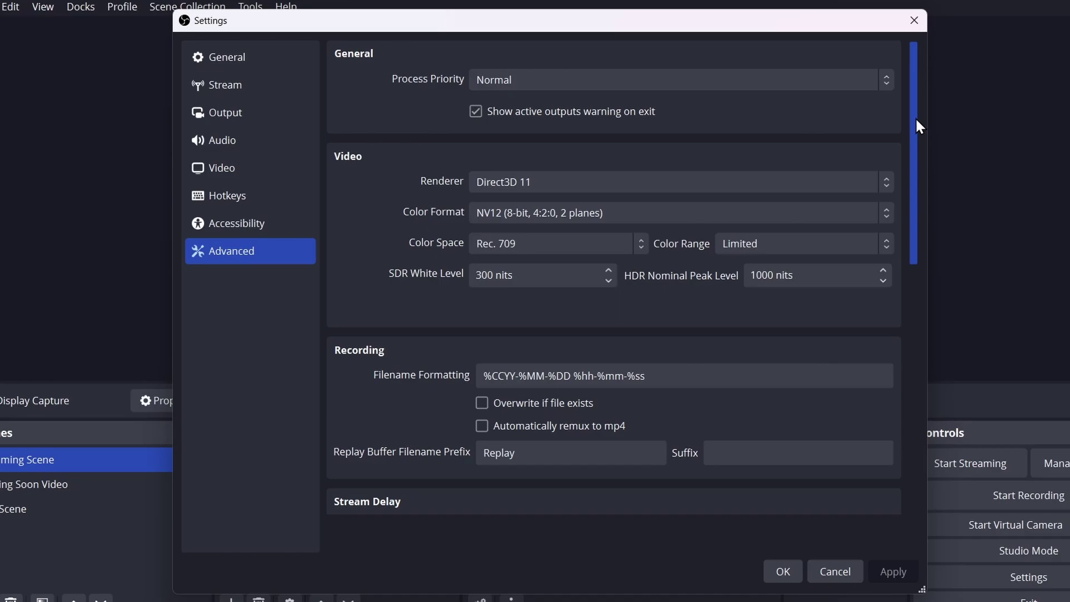
left_click_drag(918, 125, 881, 225)
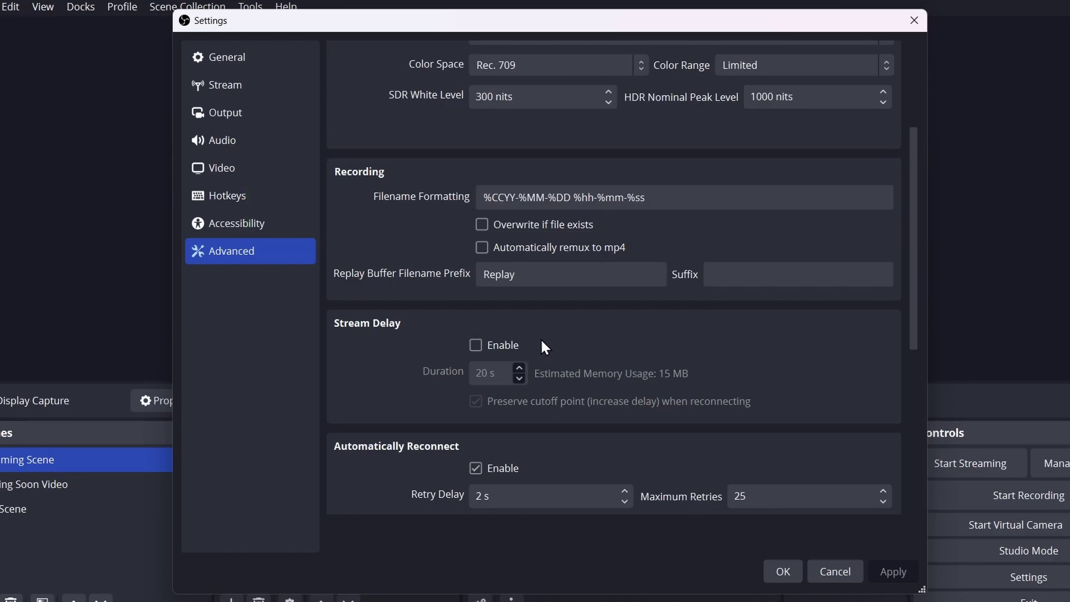
scroll(552, 339, "down", 5)
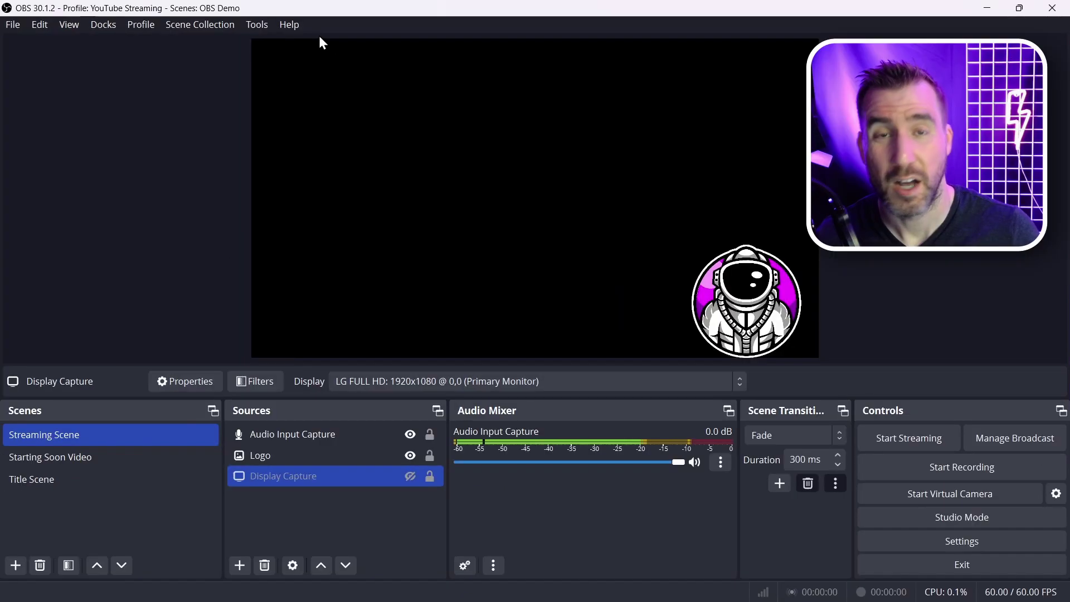
left_click(289, 25)
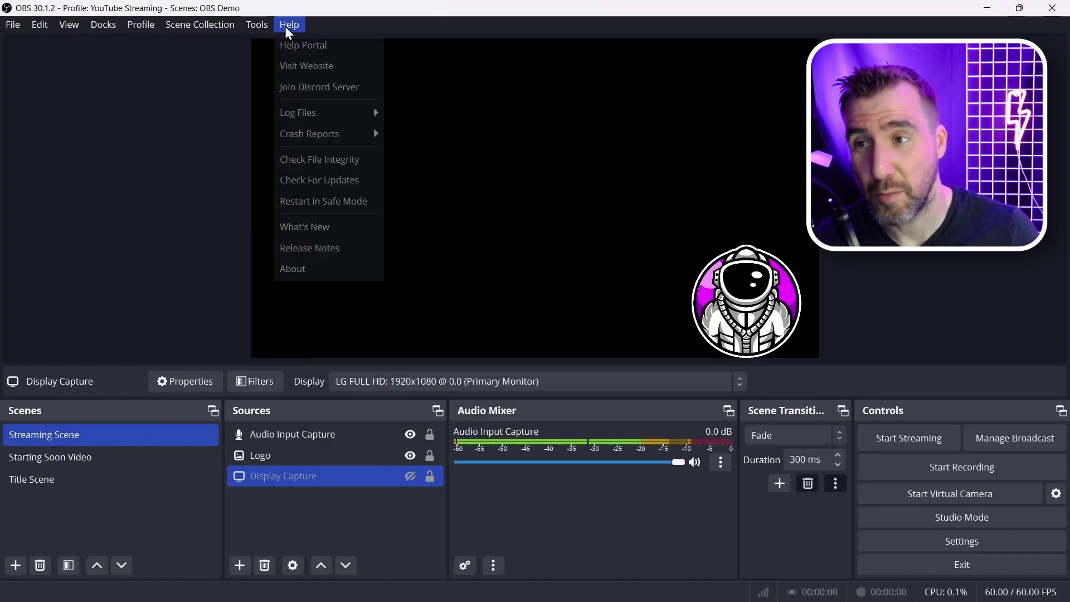
left_click(365, 182)
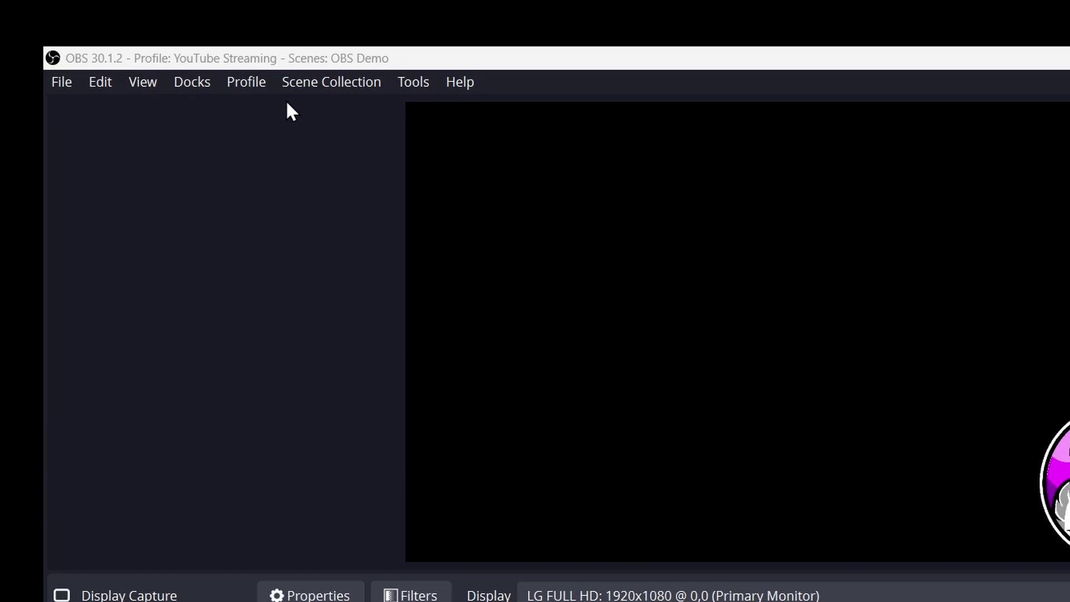
Check the available profiles and the streaming service set for the YouTube Streaming profile, then dismiss the settings
left_click(253, 82)
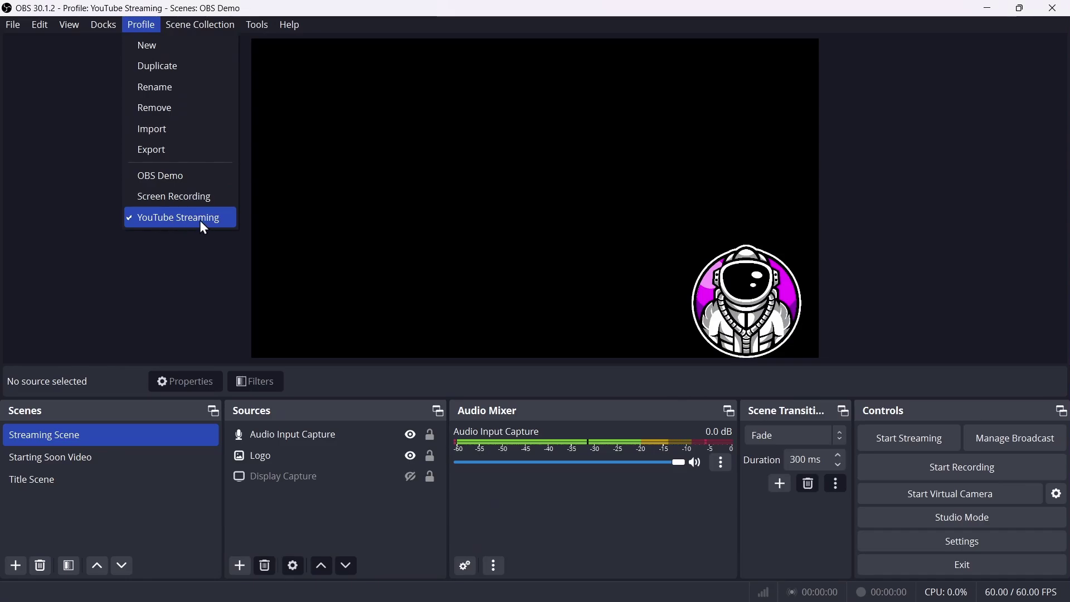
left_click(964, 537)
left_click(964, 537)
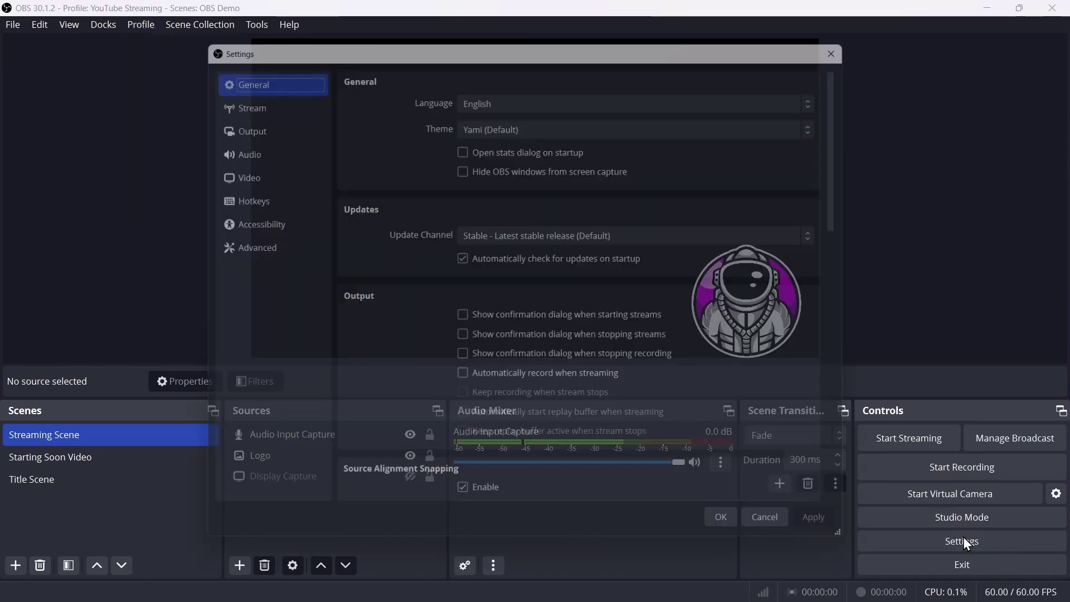
left_click(239, 93)
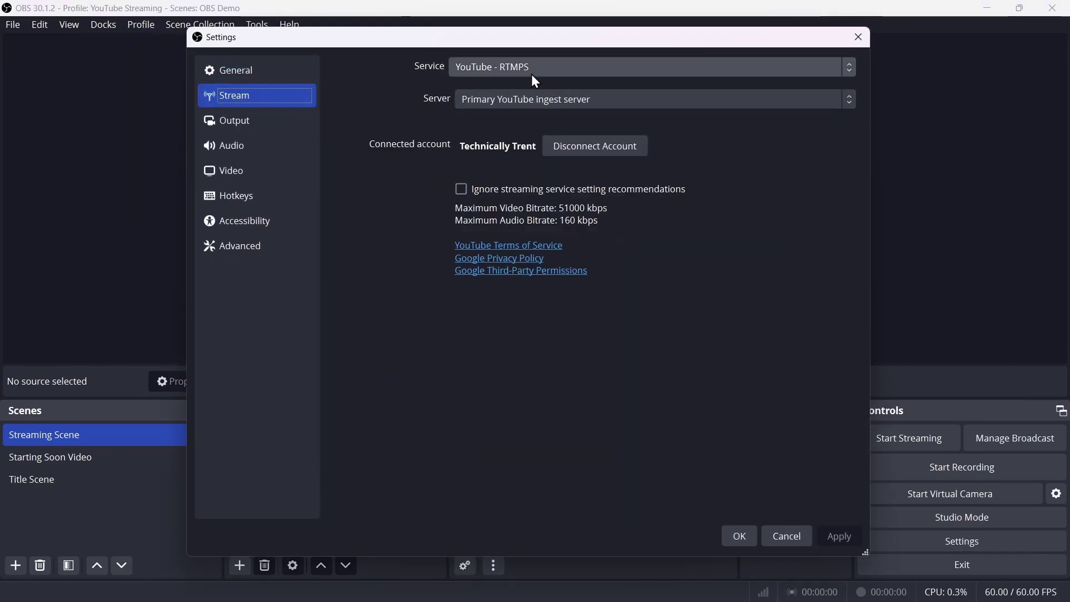
left_click(800, 537)
Switch the active profile to OBS Demo
left_click(144, 24)
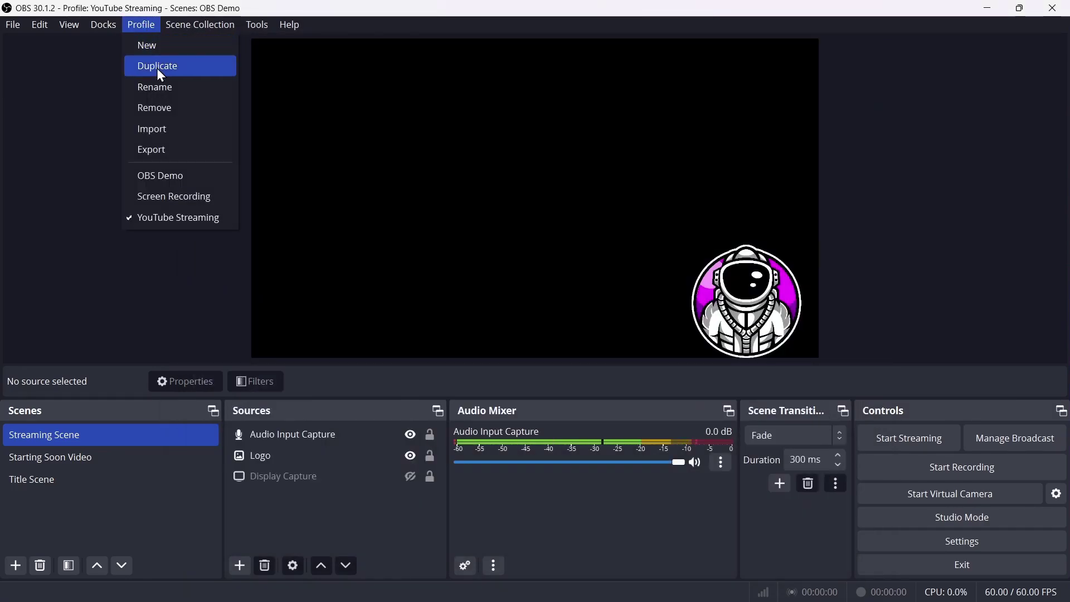
left_click(180, 176)
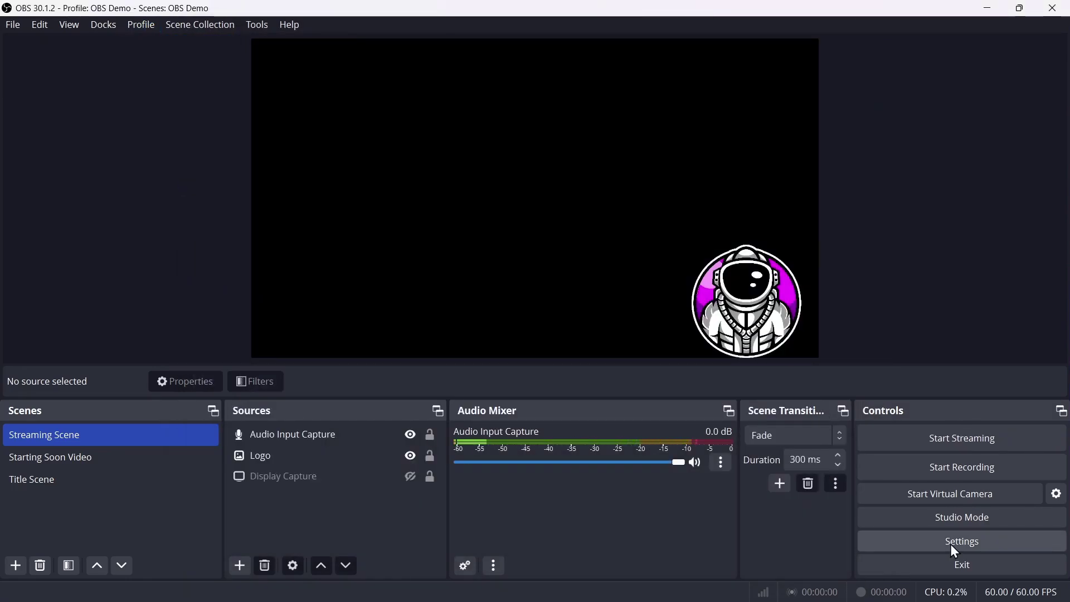
Check the General and Stream settings of the OBS Demo profile, and view the list of available scene collections
left_click(955, 544)
left_click(250, 98)
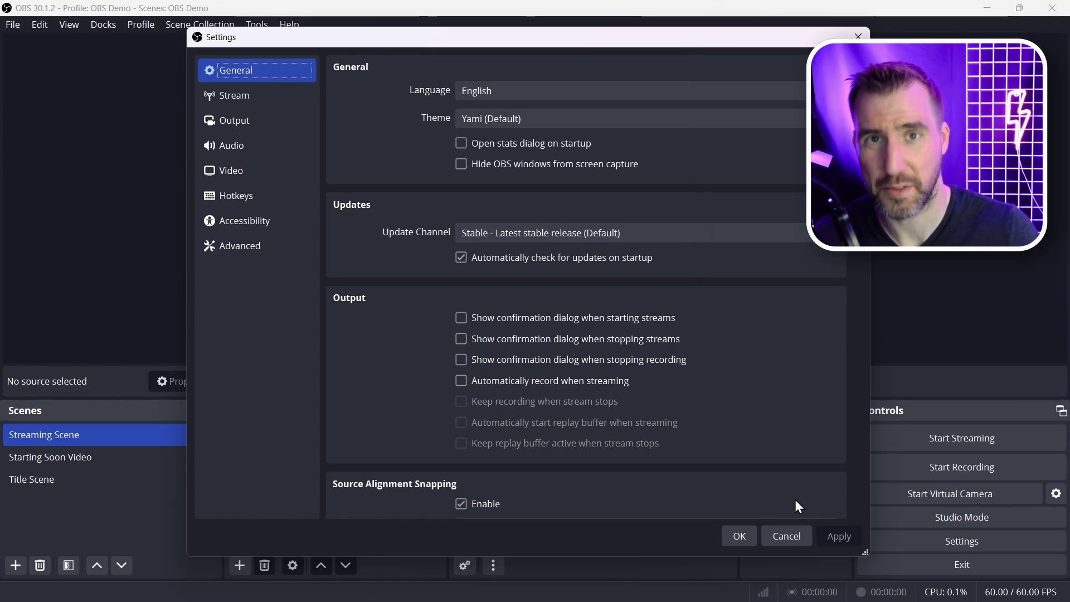
left_click(229, 26)
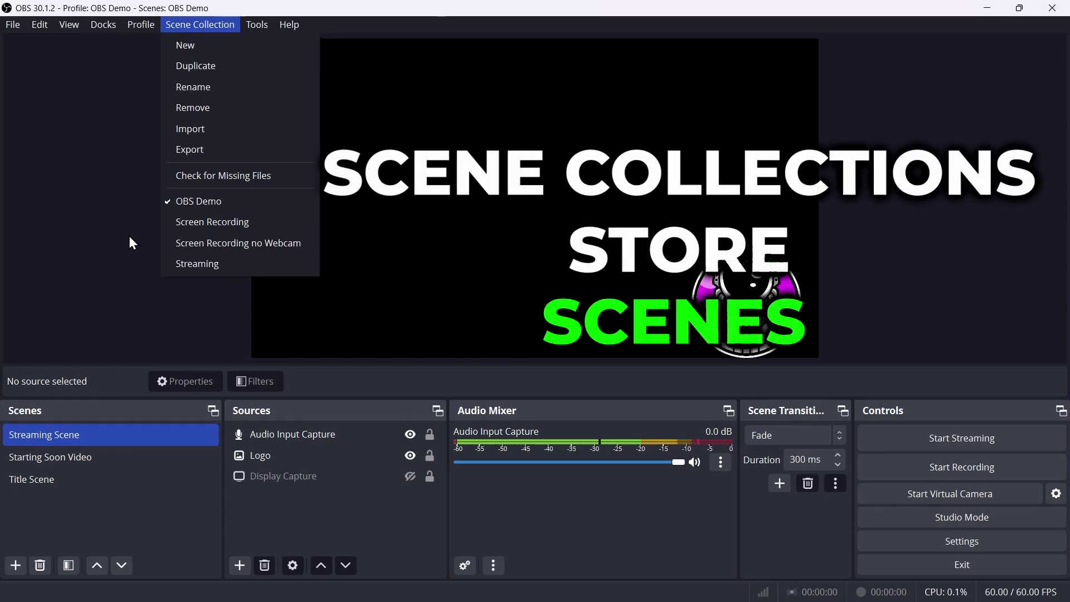
left_click(128, 236)
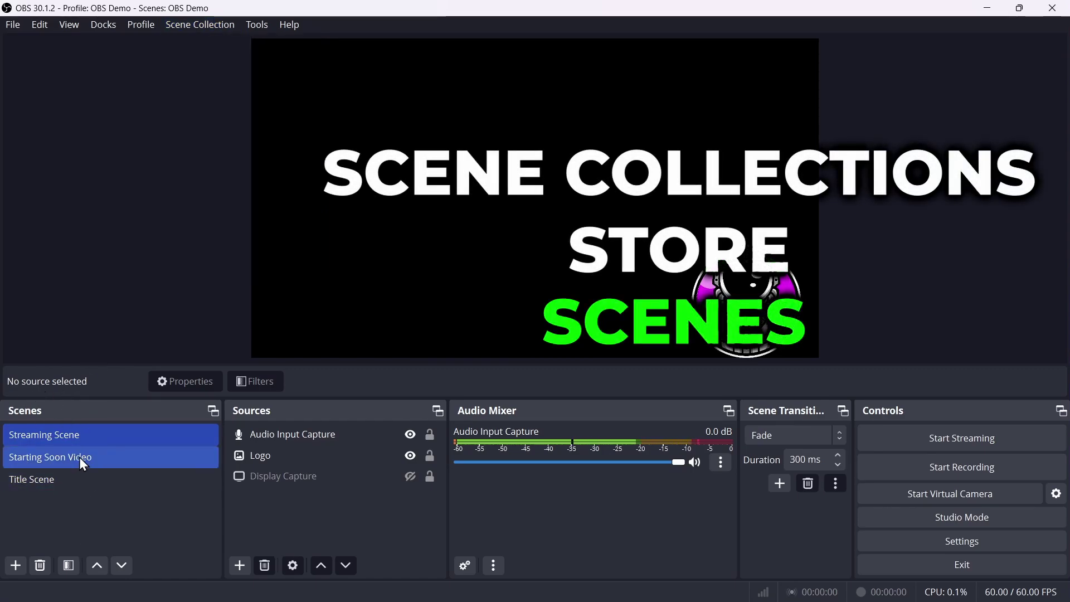
Switch the scene collection to Screen Recording and to Streaming to view their scenes, and return to OBS Demo
left_click(199, 25)
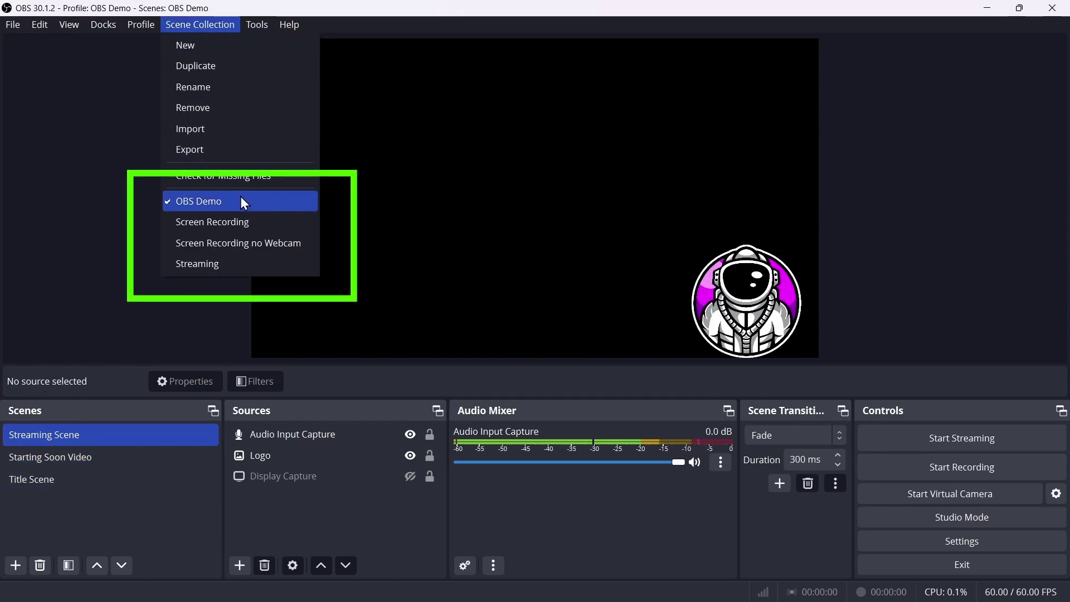
left_click(232, 226)
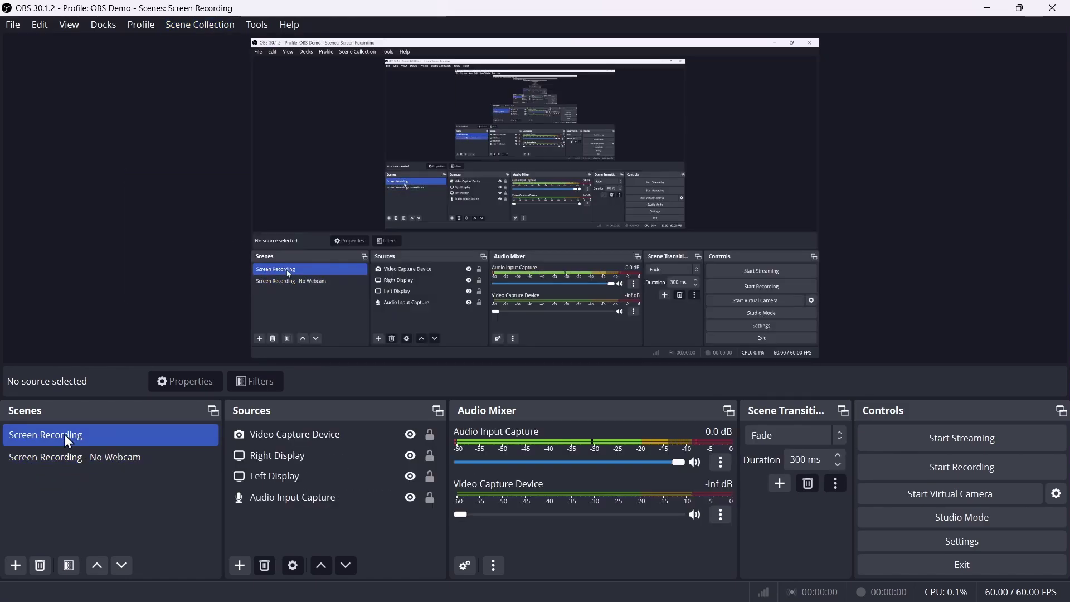
left_click(179, 34)
left_click(215, 263)
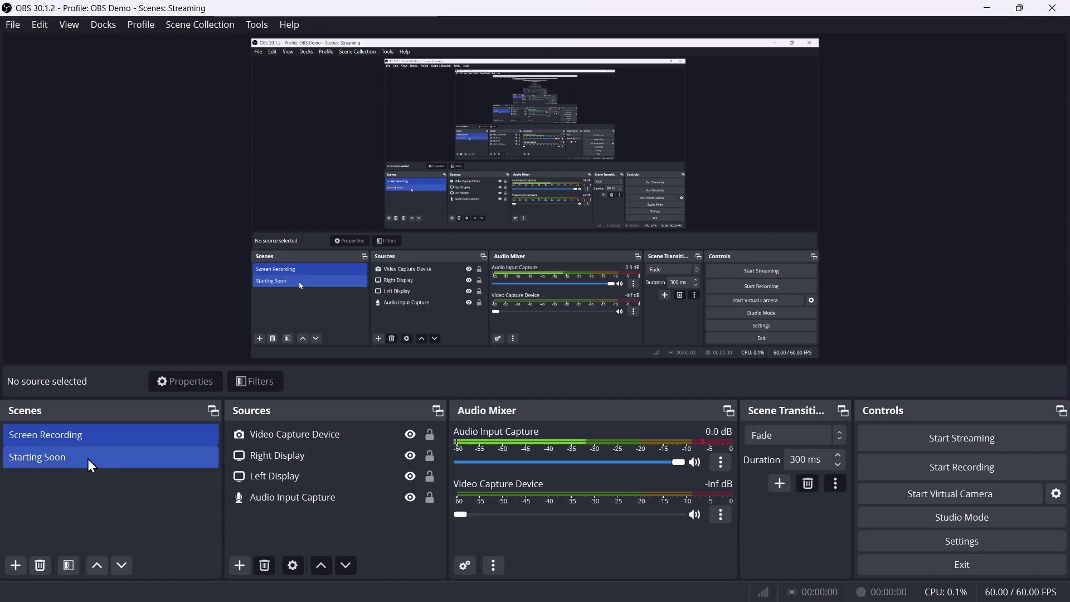
left_click(200, 24)
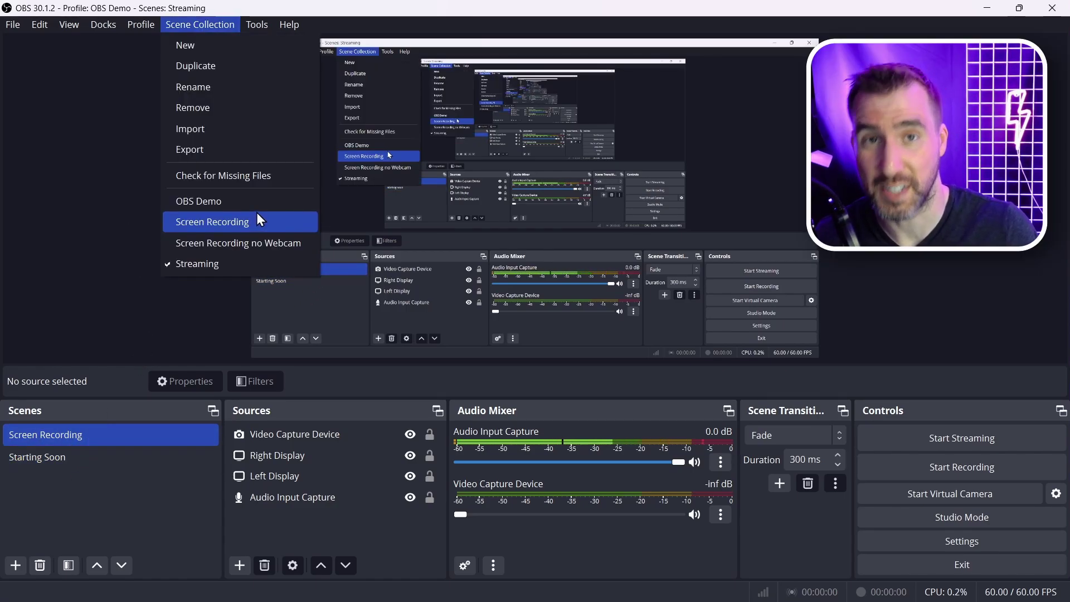
left_click(223, 200)
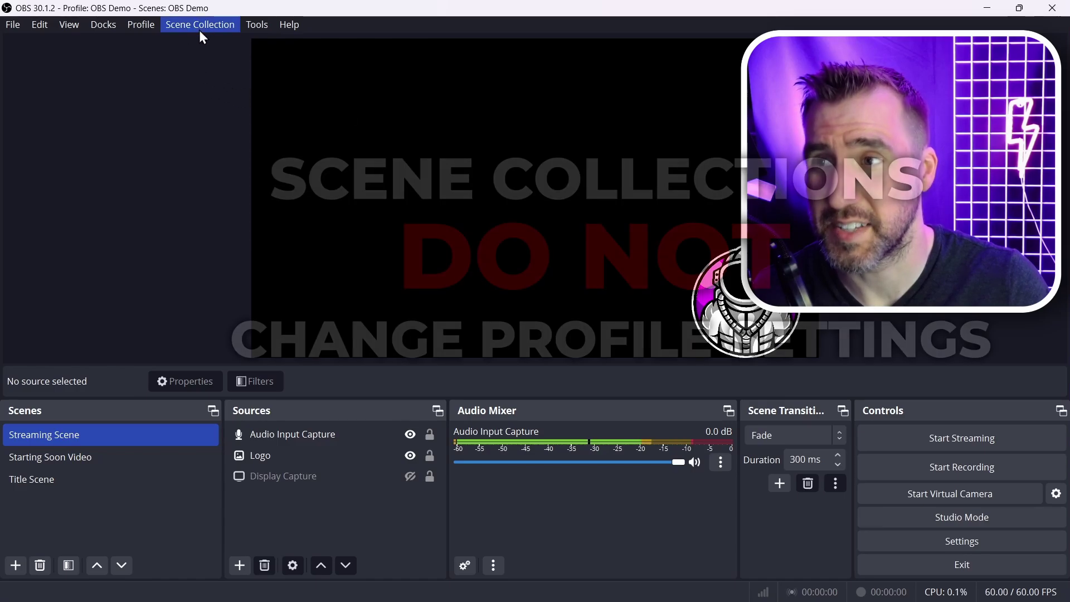
Compare the list of available scene collections with the list of available profiles
left_click(202, 26)
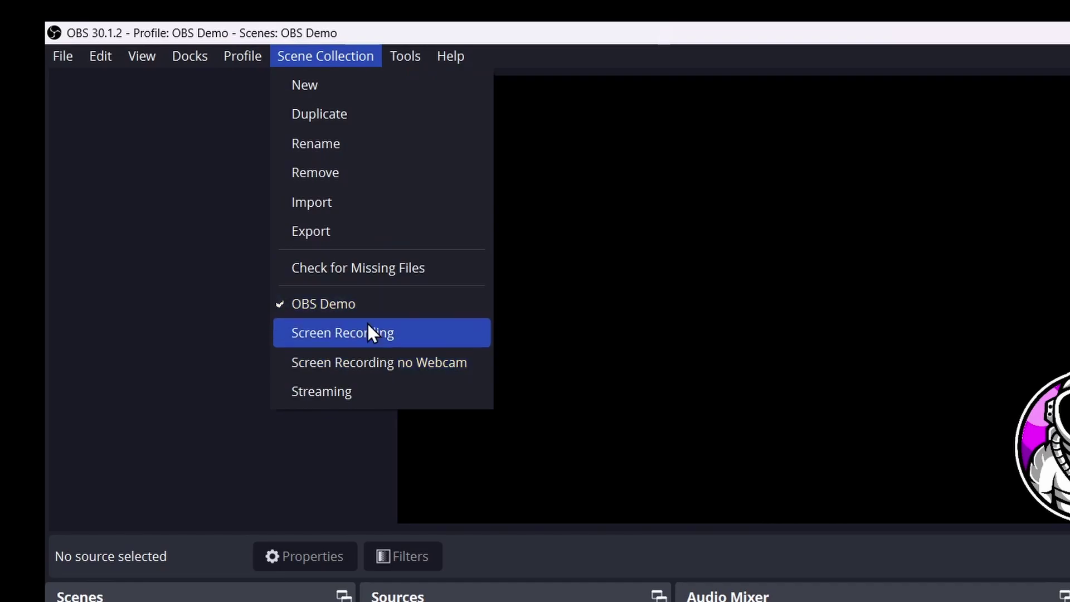
mouse_move(259, 57)
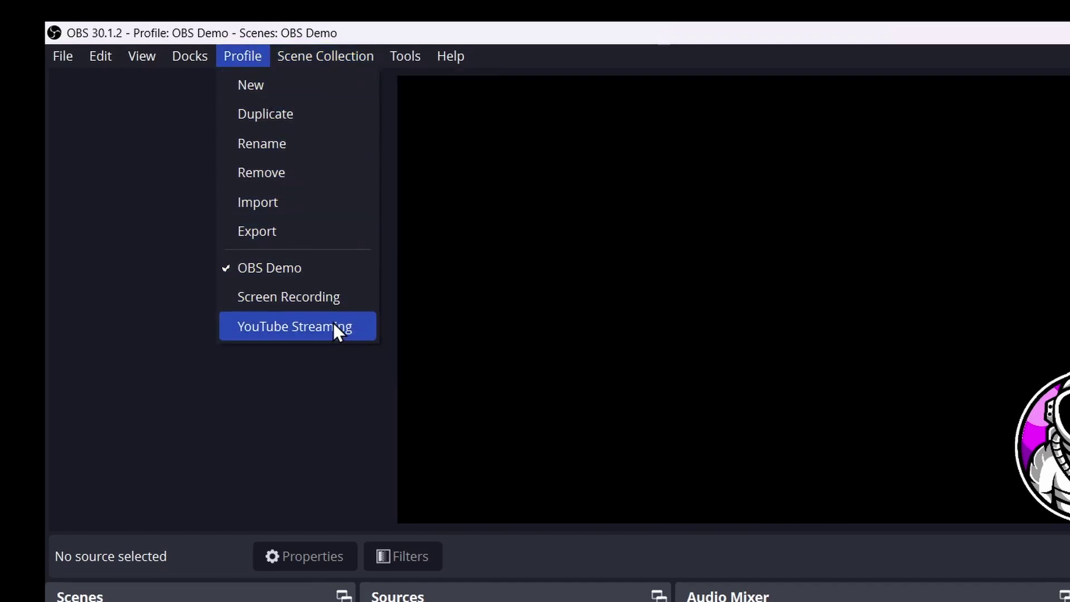